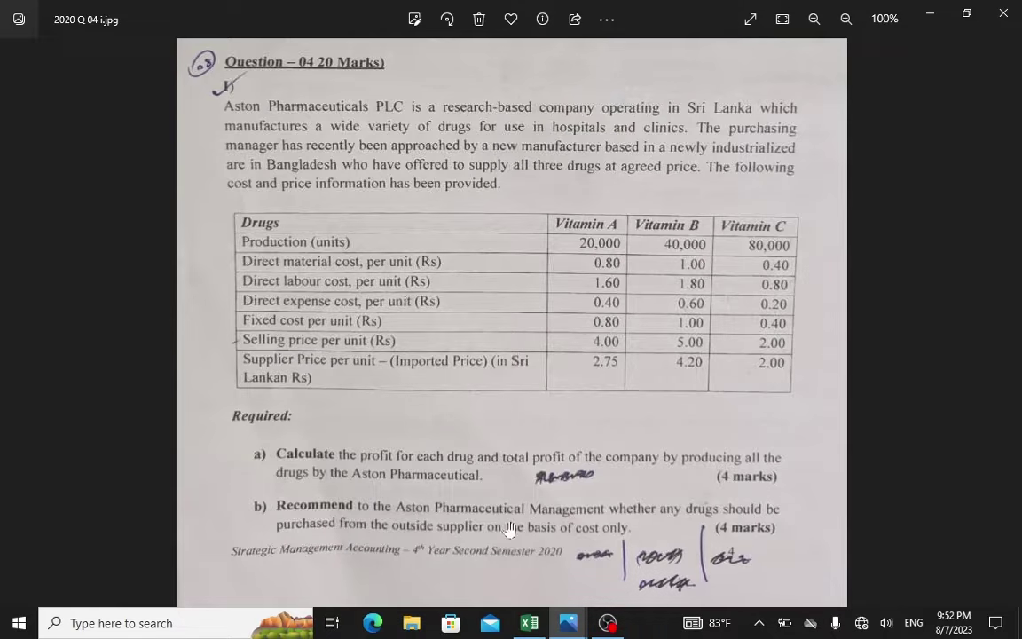
- Switch between the exam question image and the Excel workbook to compare the drug cost table with the part a) layout
{"action": "key", "text": "alt+Tab"}
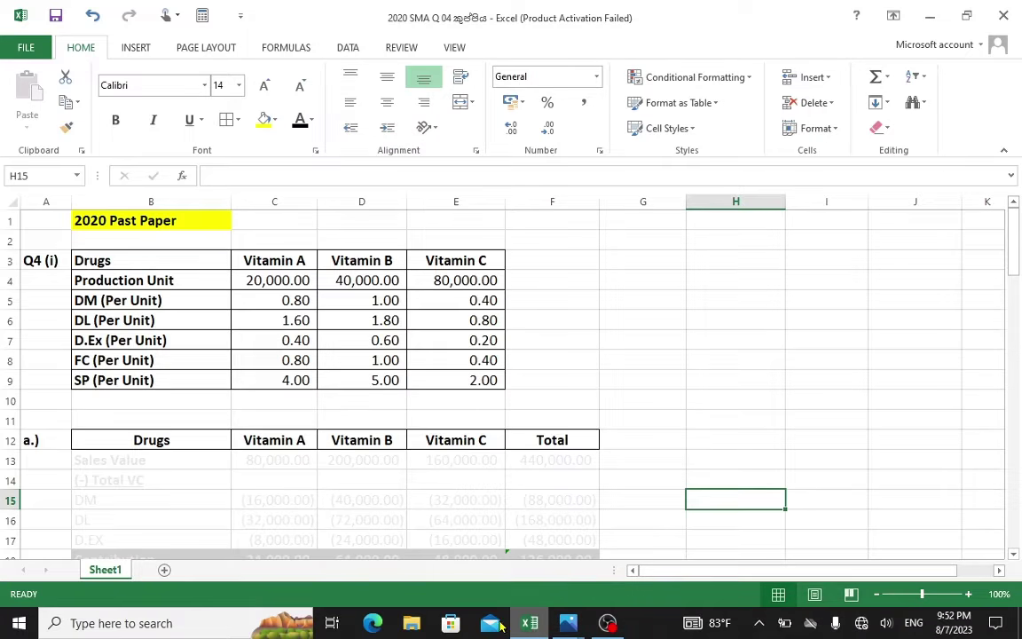
{"action": "left_click", "coordinate": [568, 623]}
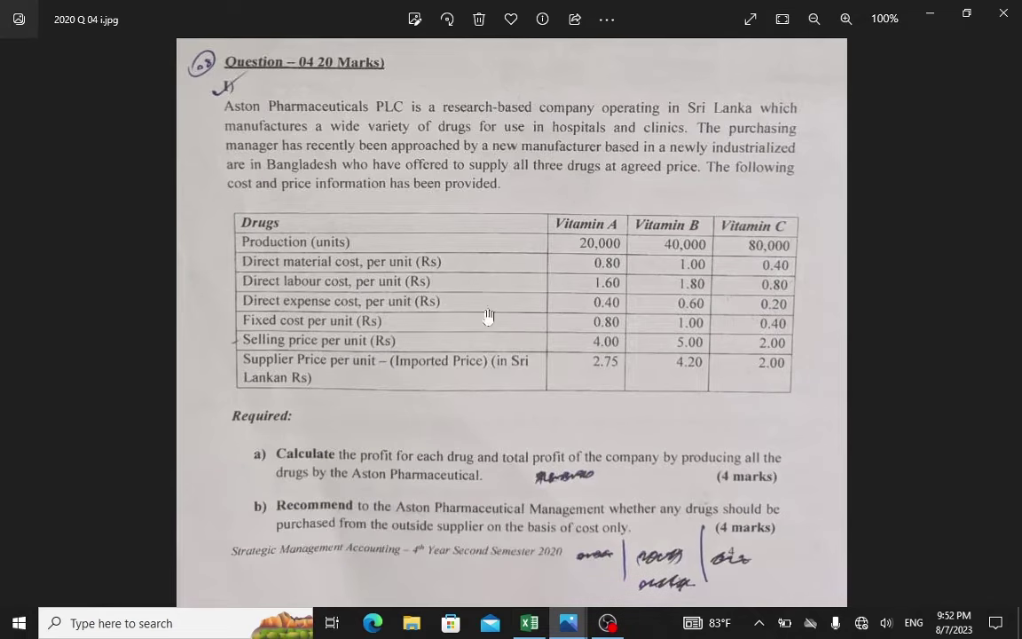
{"action": "key", "text": "alt+Tab"}
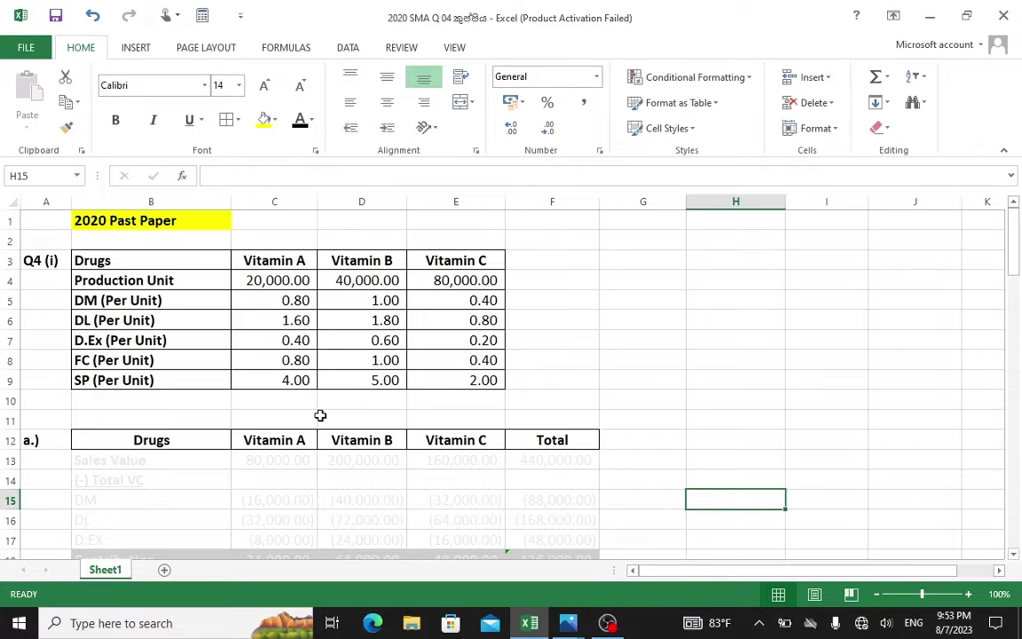
{"action": "scroll", "coordinate": [320, 415], "scroll_direction": "down", "scroll_amount": 1}
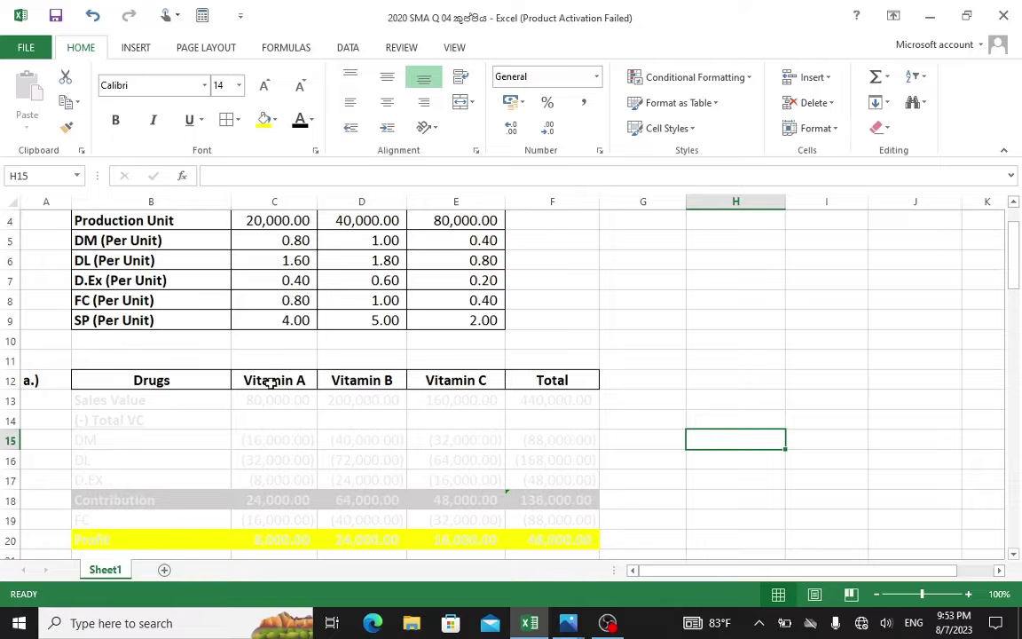
{"action": "scroll", "coordinate": [188, 350], "scroll_direction": "up", "scroll_amount": 1}
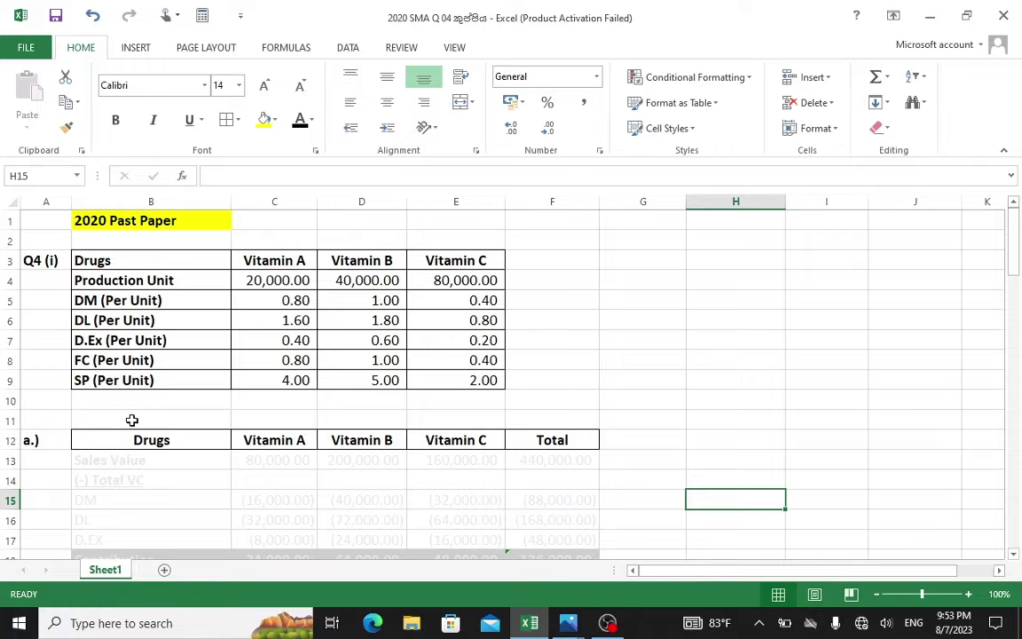
- Set the Sales Value row (B13:F13) to the Automatic font color and check Vitamin A's production units and selling price
{"action": "left_click_drag", "start_coordinate": [129, 458], "coordinate": [543, 461]}
{"action": "left_click", "coordinate": [299, 122]}
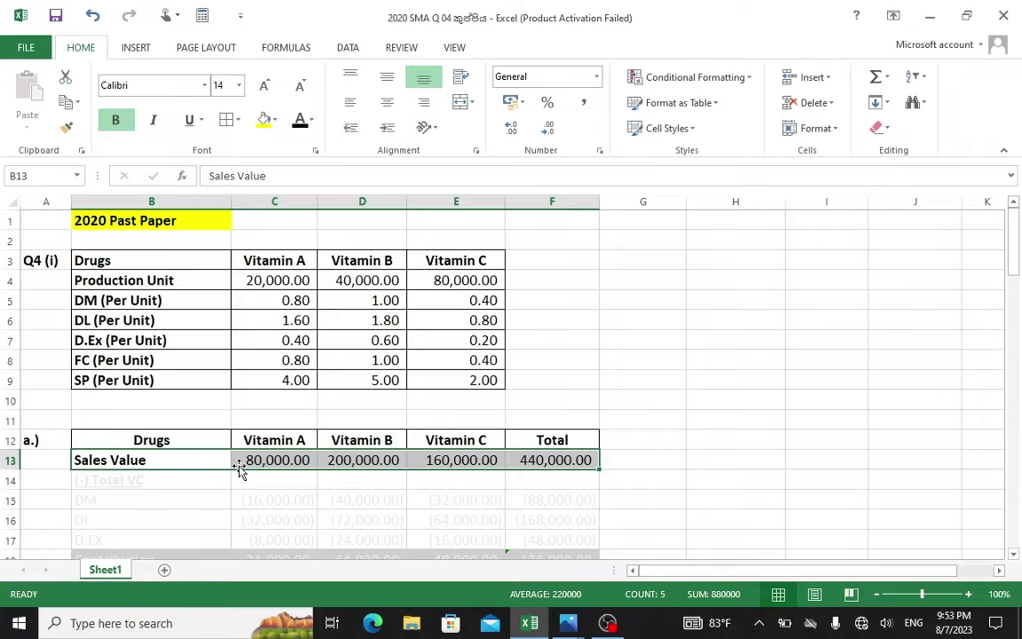
{"action": "left_click", "coordinate": [299, 122]}
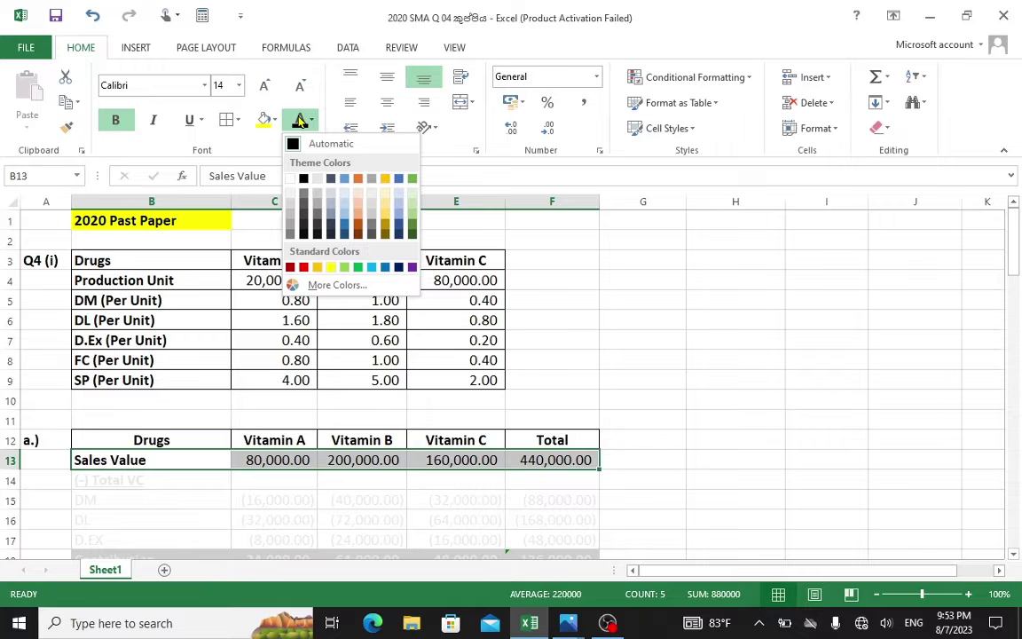
{"action": "left_click", "coordinate": [300, 122]}
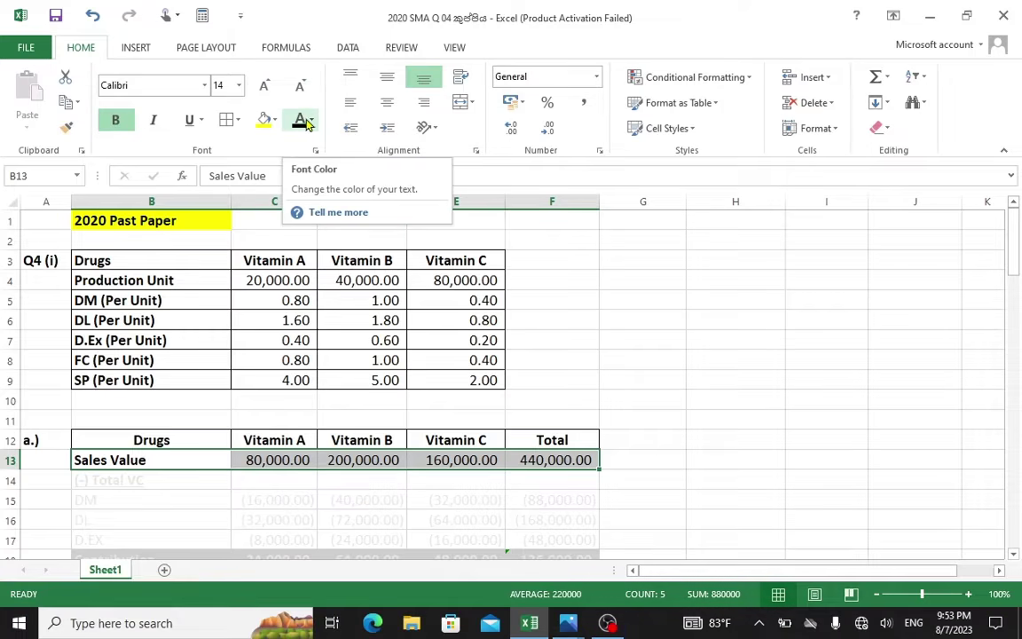
{"action": "left_click", "coordinate": [307, 125]}
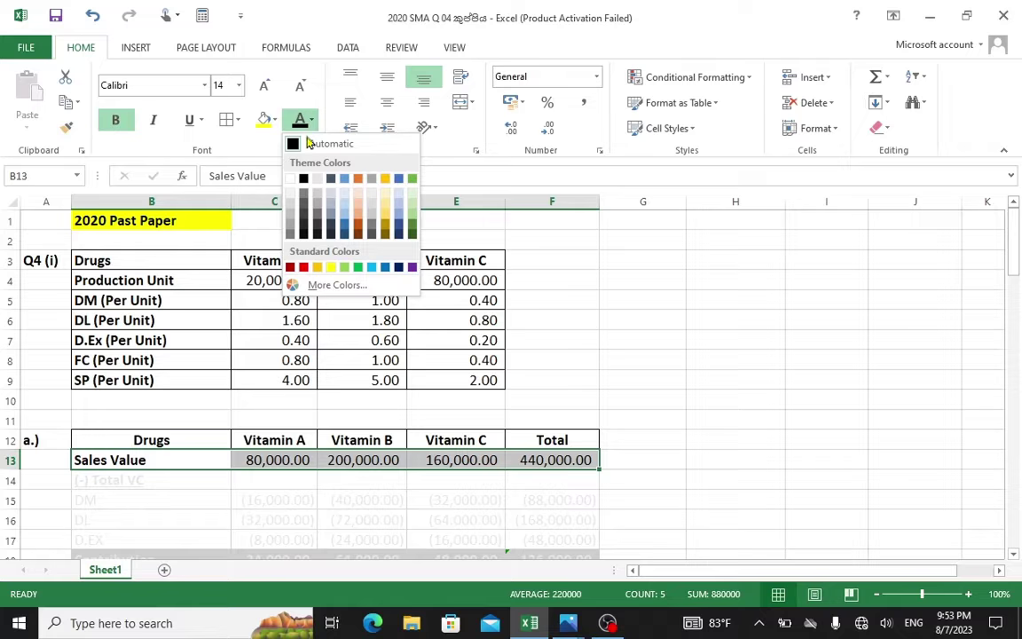
{"action": "left_click", "coordinate": [293, 144]}
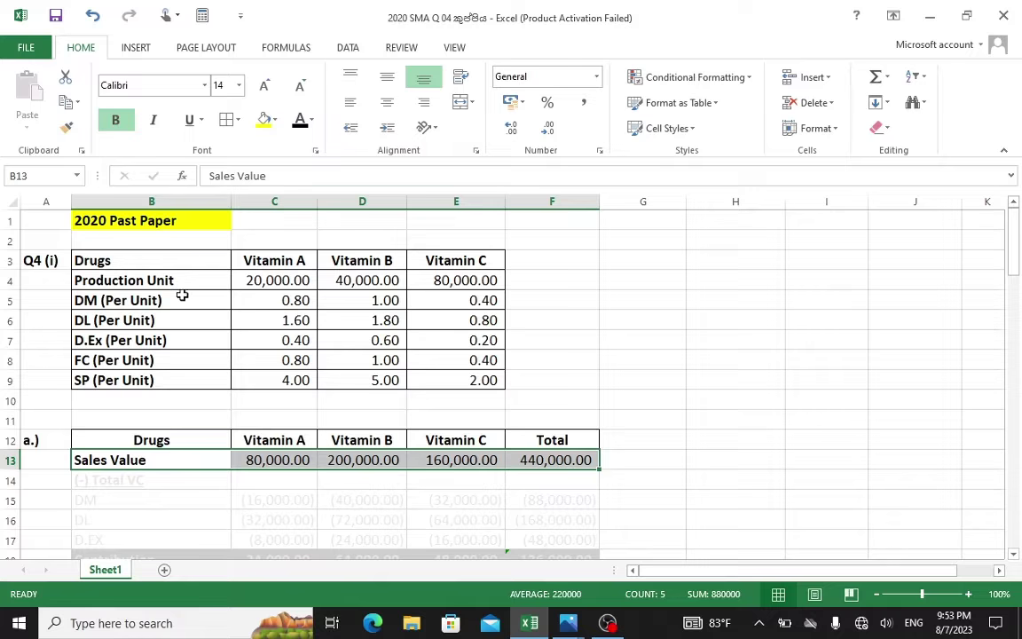
{"action": "left_click", "coordinate": [257, 280]}
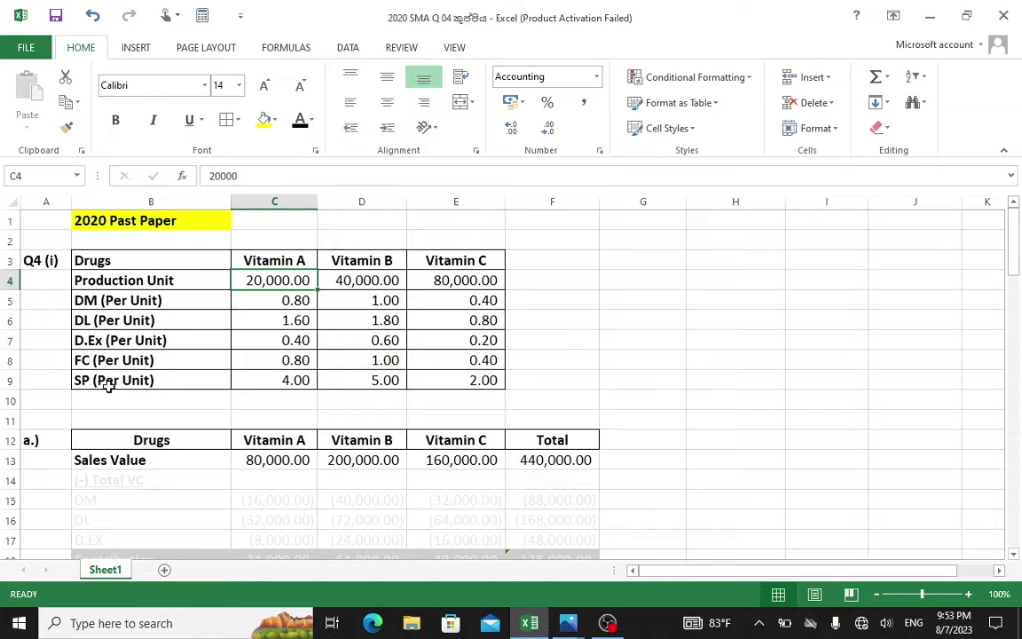
{"action": "left_click", "coordinate": [282, 379]}
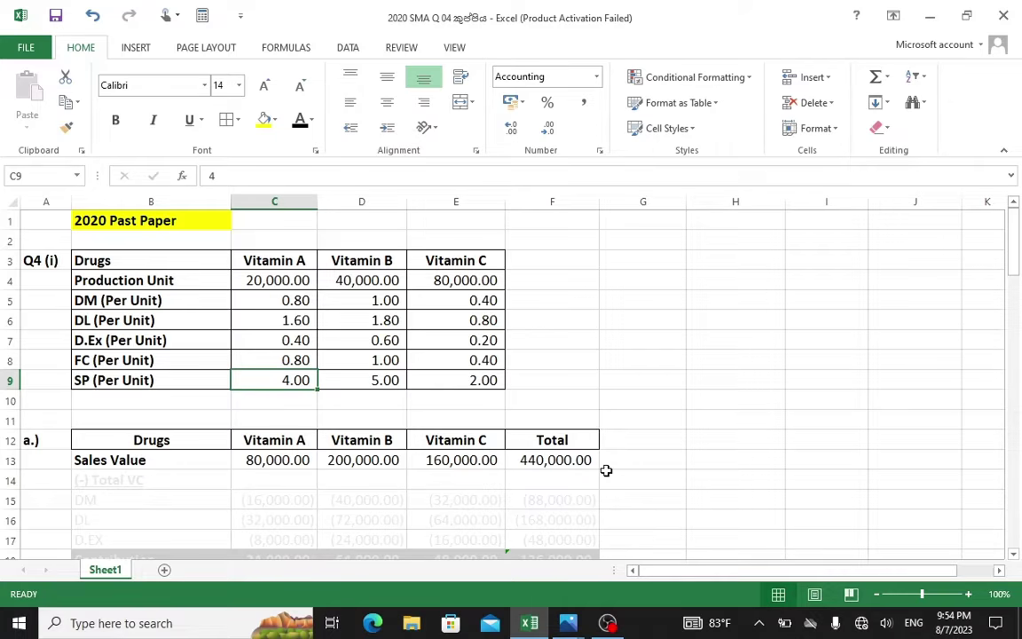
- Set the "(-) Total VC" heading in B14 to the Automatic font color
{"action": "scroll", "coordinate": [217, 450], "scroll_direction": "down", "scroll_amount": 1}
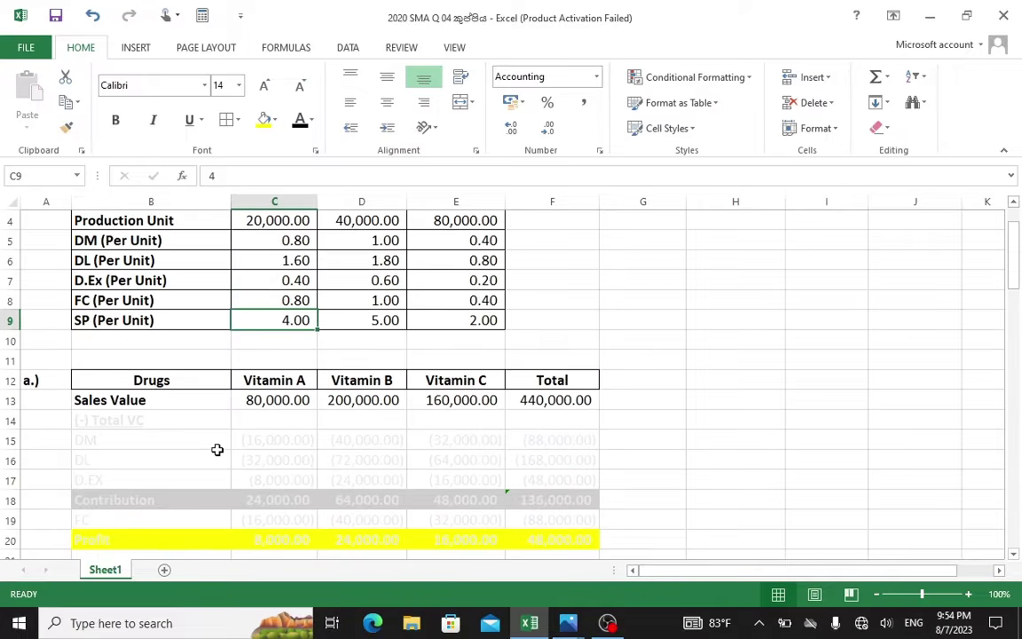
{"action": "scroll", "coordinate": [217, 449], "scroll_direction": "up", "scroll_amount": 1}
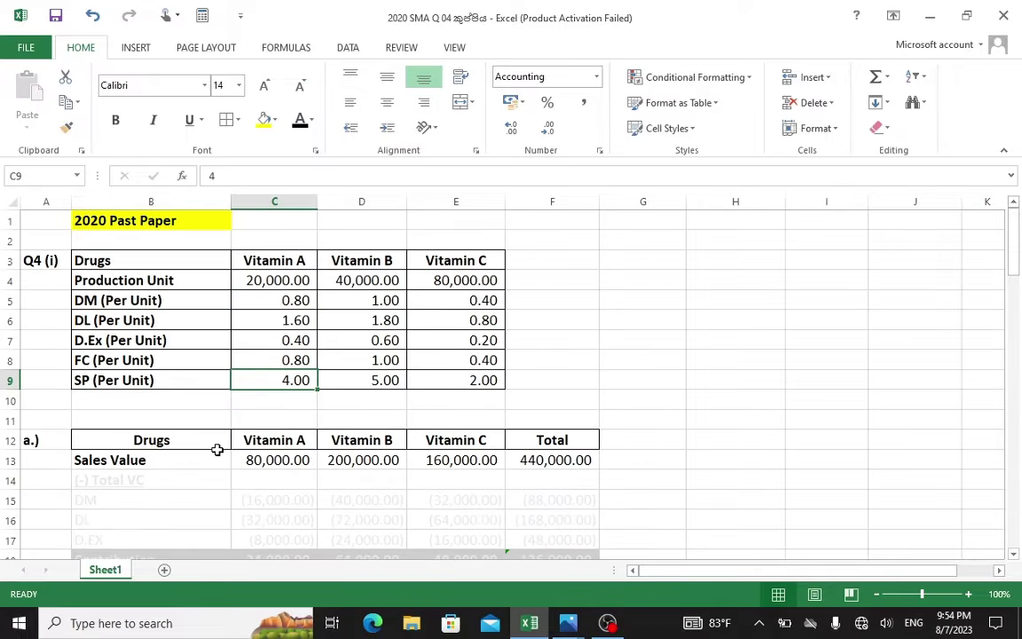
{"action": "left_click", "coordinate": [90, 480]}
{"action": "left_click", "coordinate": [310, 120]}
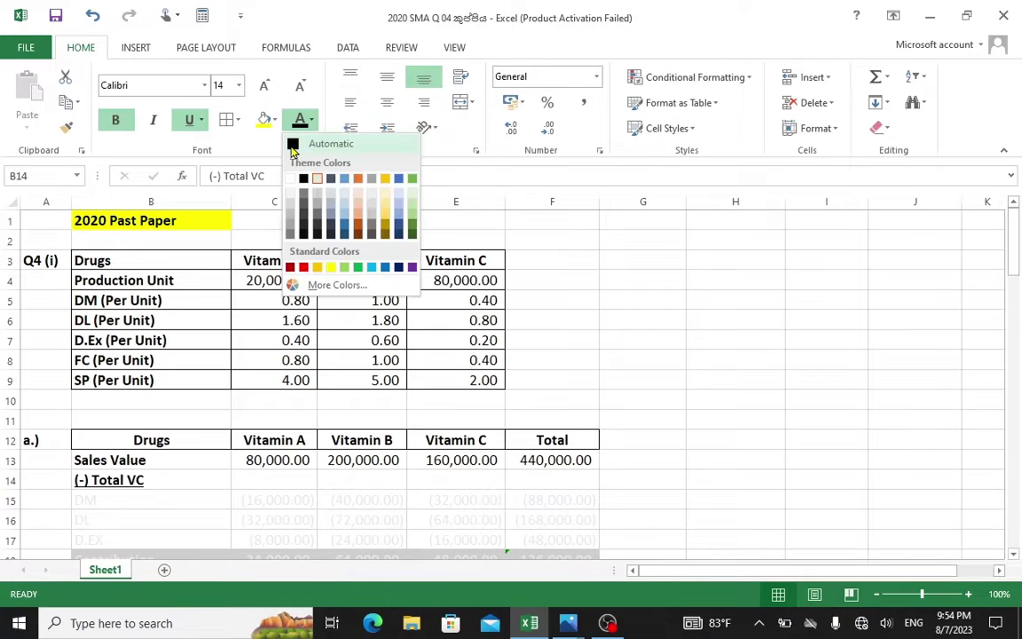
{"action": "left_click", "coordinate": [292, 148]}
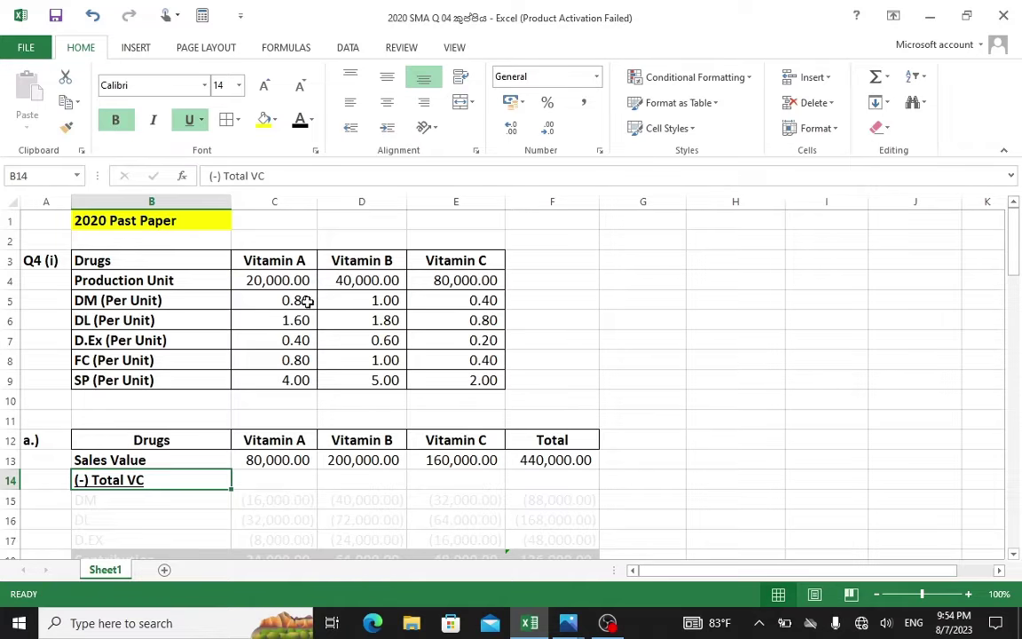
- Set the font color of the DM, DL and D.EX rows (B15:F17) to black
{"action": "scroll", "coordinate": [267, 412], "scroll_direction": "down", "scroll_amount": 1}
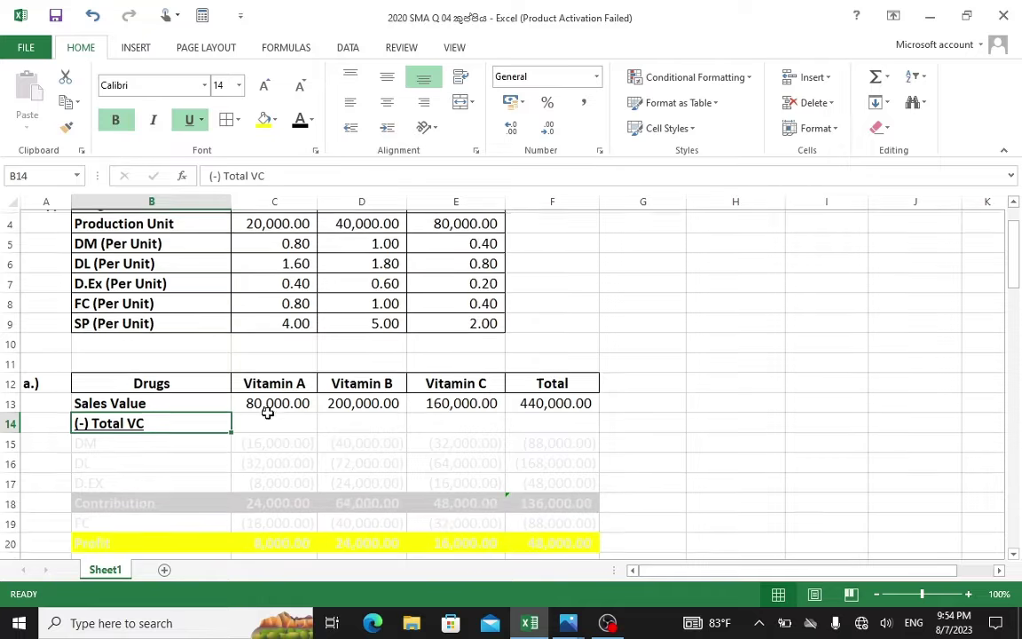
{"action": "left_click_drag", "start_coordinate": [105, 440], "coordinate": [547, 479]}
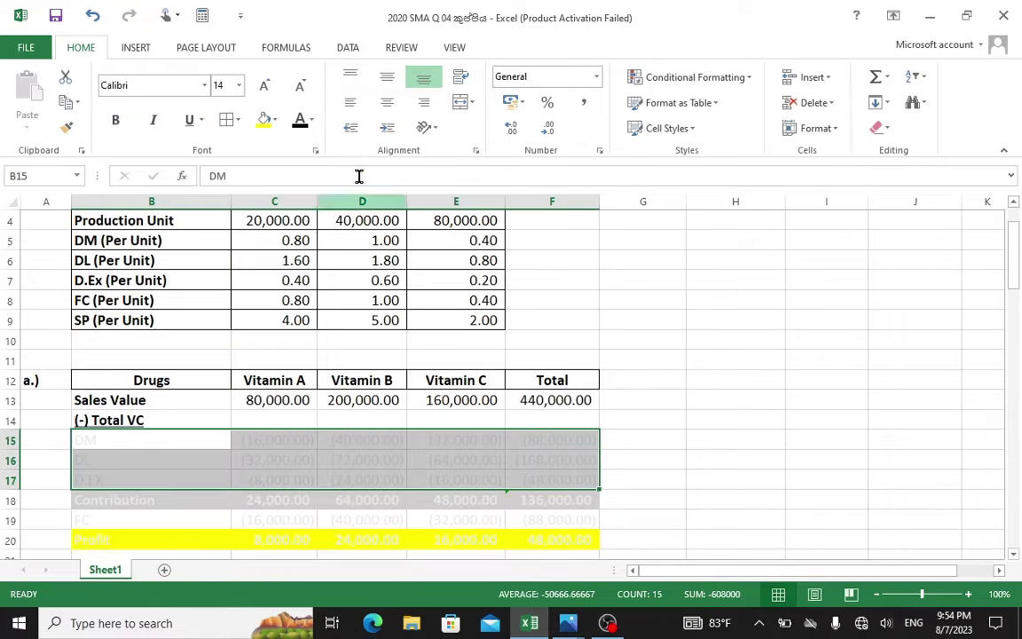
{"action": "left_click", "coordinate": [310, 120]}
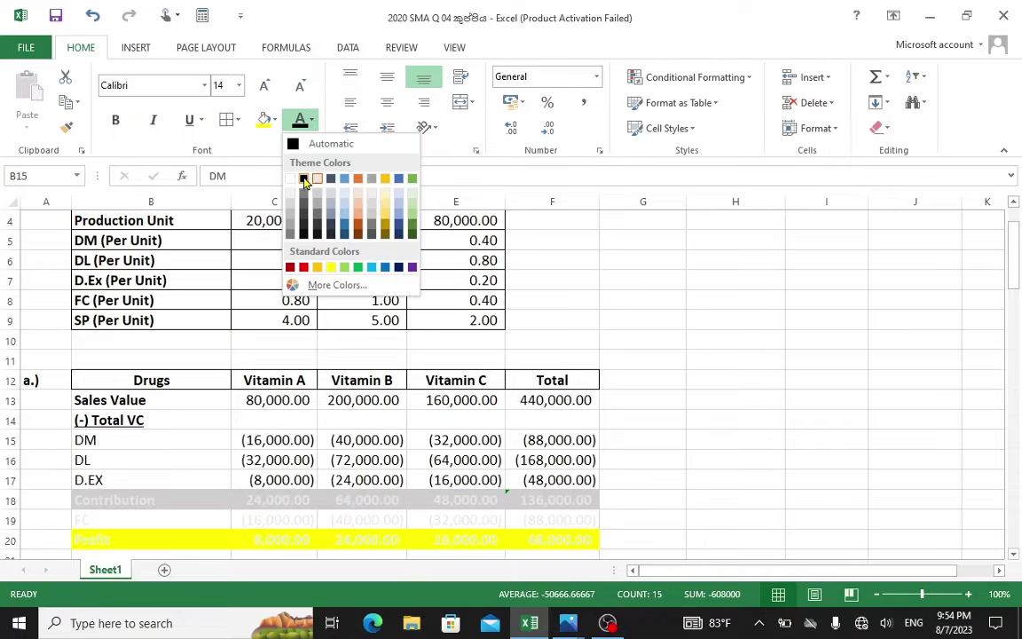
{"action": "left_click", "coordinate": [304, 179]}
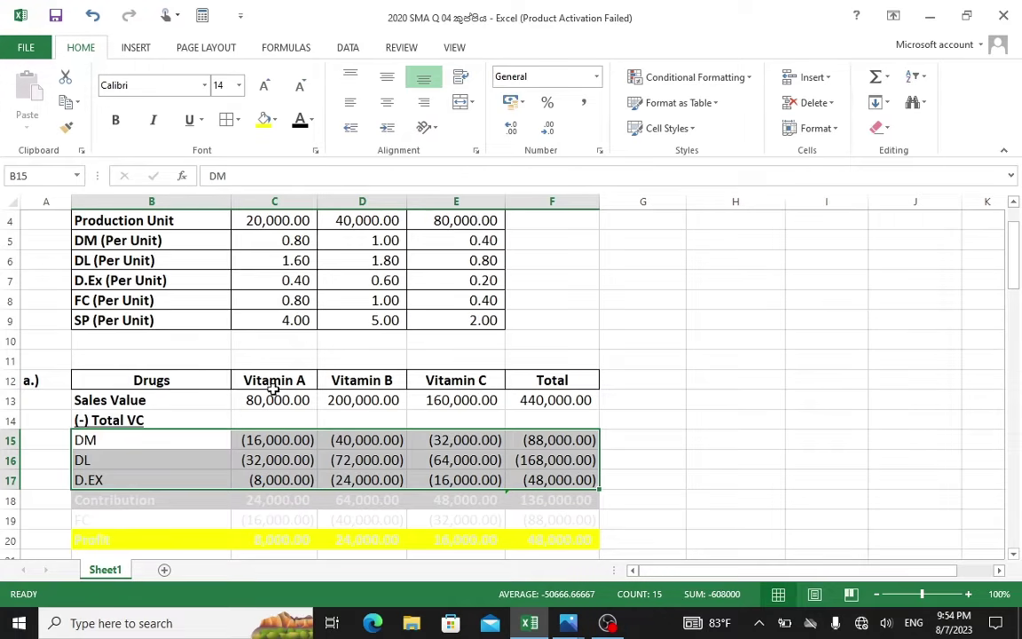
- Set the font color of the Contribution row (B18:F18) to black
{"action": "scroll", "coordinate": [277, 410], "scroll_direction": "down", "scroll_amount": 1}
{"action": "scroll", "coordinate": [277, 425], "scroll_direction": "up", "scroll_amount": 1}
{"action": "scroll", "coordinate": [286, 465], "scroll_direction": "up", "scroll_amount": 1}
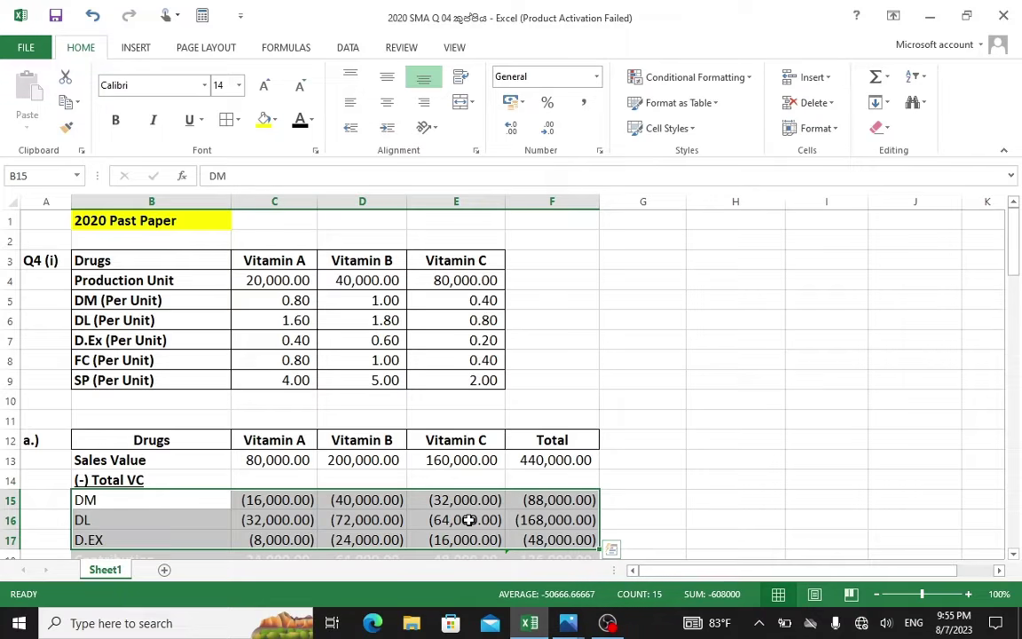
{"action": "scroll", "coordinate": [485, 480], "scroll_direction": "down", "scroll_amount": 1}
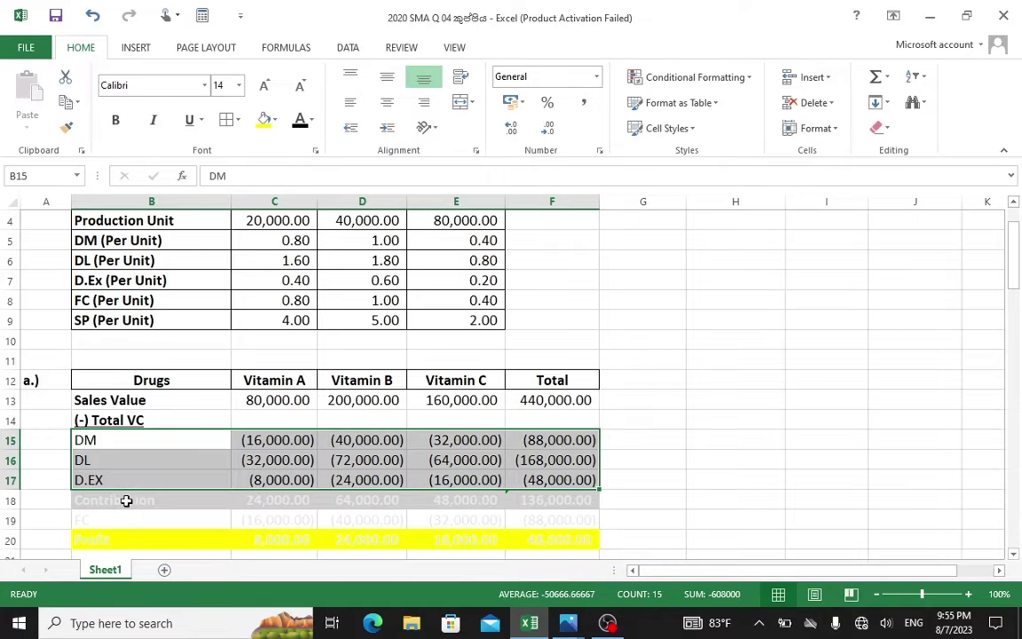
{"action": "left_click_drag", "start_coordinate": [125, 499], "coordinate": [567, 495]}
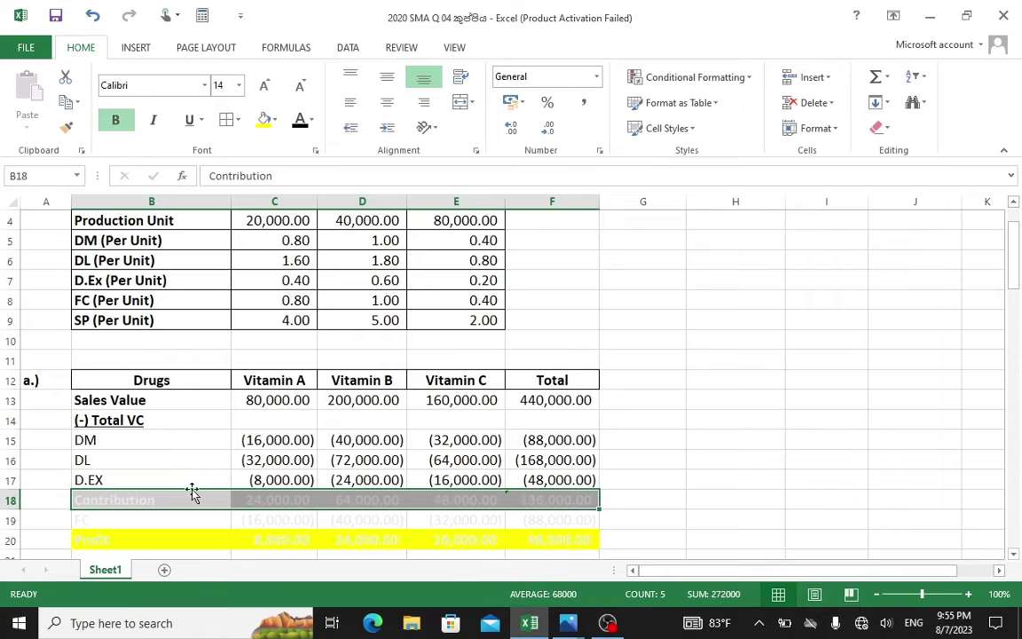
{"action": "left_click", "coordinate": [311, 120]}
{"action": "left_click", "coordinate": [303, 172]}
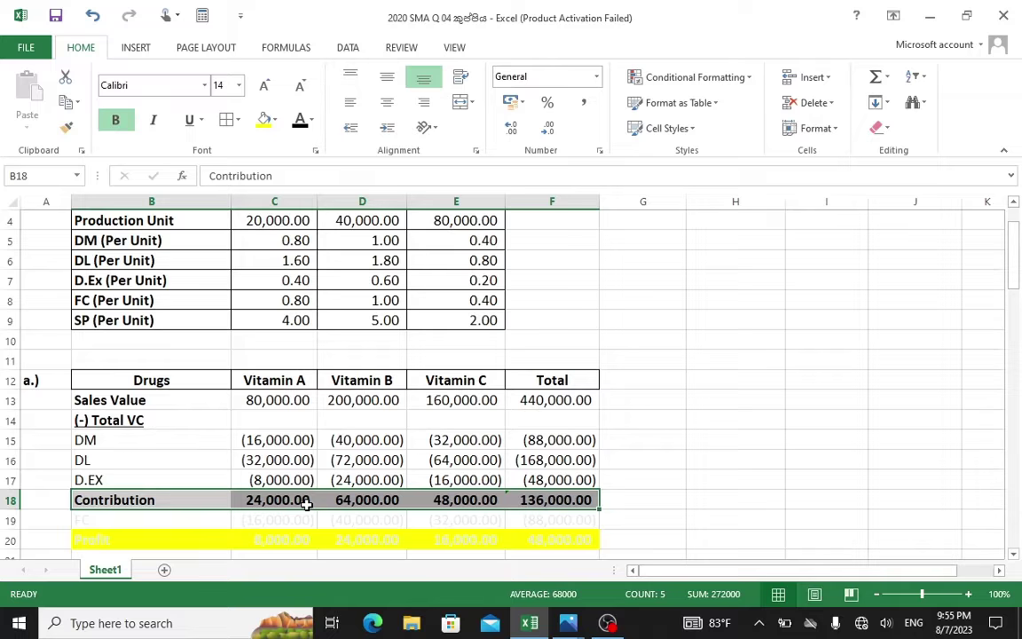
- Cross-check the total contribution with =SUM(C18:E18) in G18, and clear that cell
{"action": "left_click", "coordinate": [632, 502]}
{"action": "left_click", "coordinate": [809, 80]}
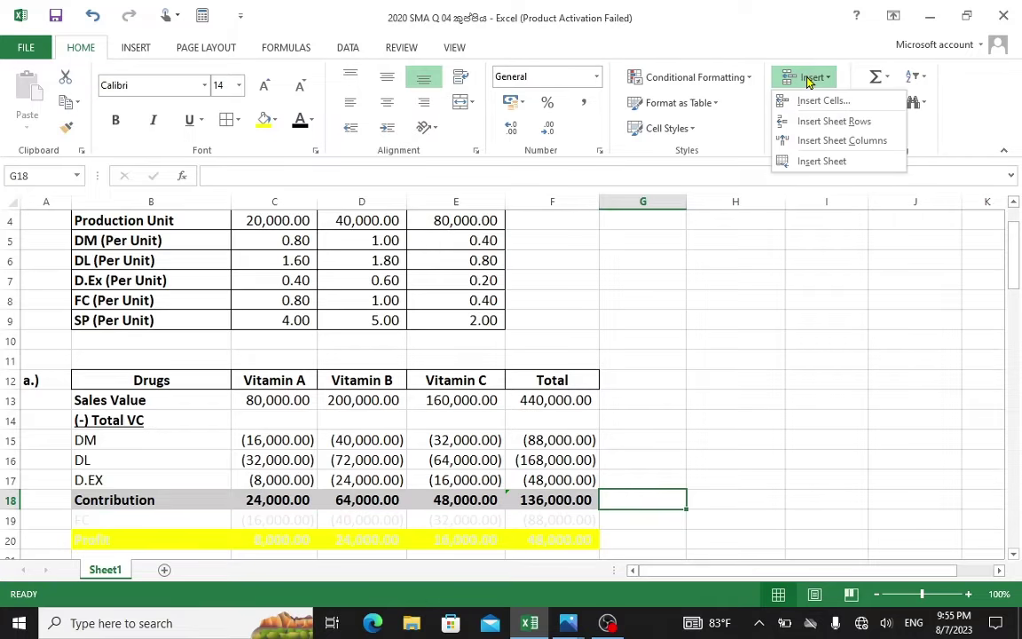
{"action": "left_click", "coordinate": [886, 77]}
{"action": "left_click", "coordinate": [892, 100]}
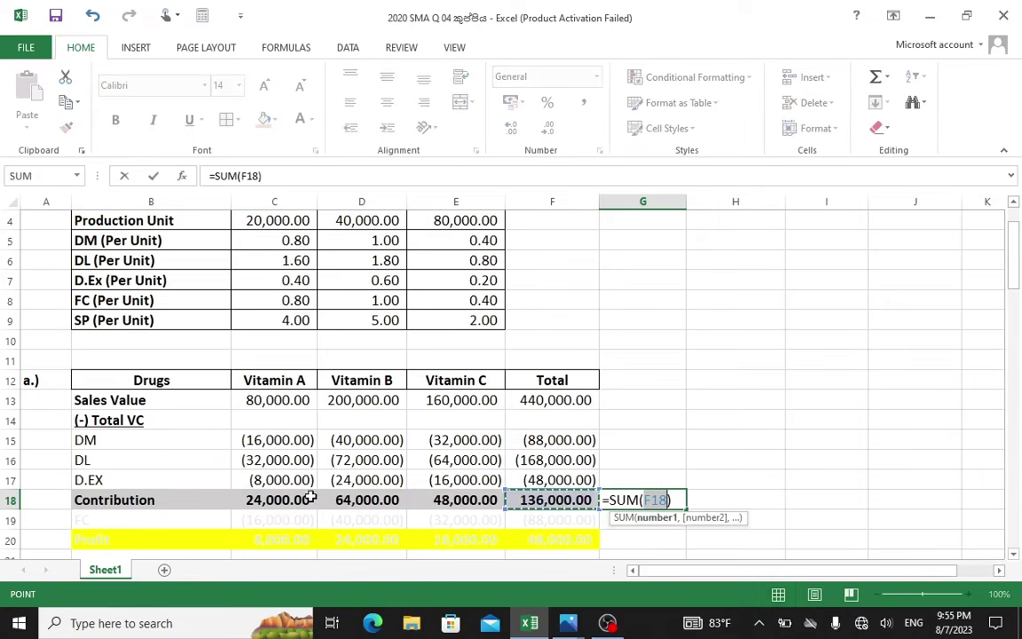
{"action": "left_click_drag", "start_coordinate": [308, 495], "coordinate": [475, 499]}
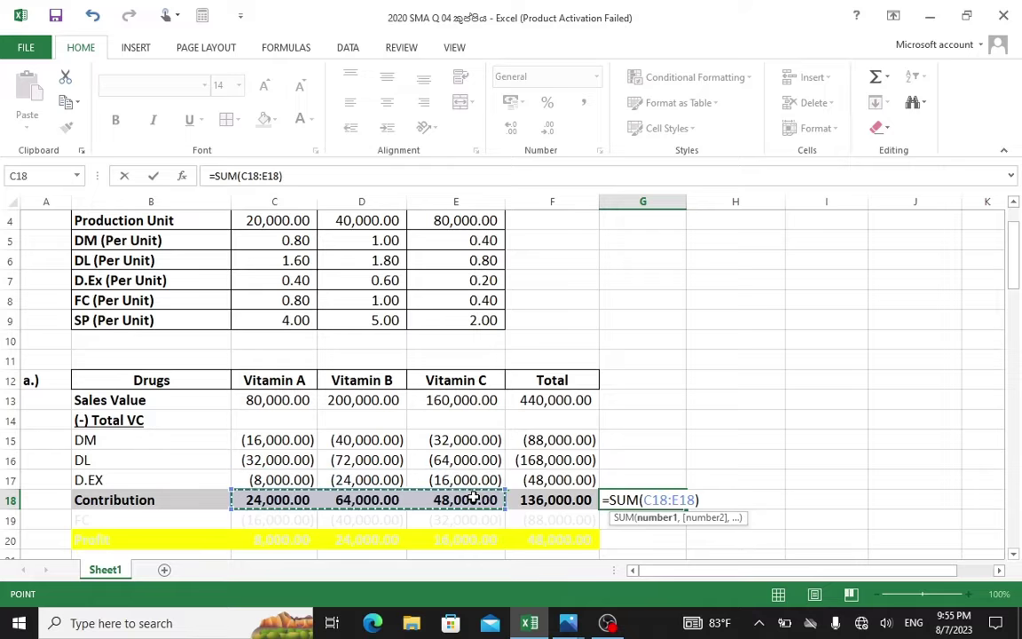
{"action": "key", "text": "Return"}
{"action": "left_click", "coordinate": [637, 500]}
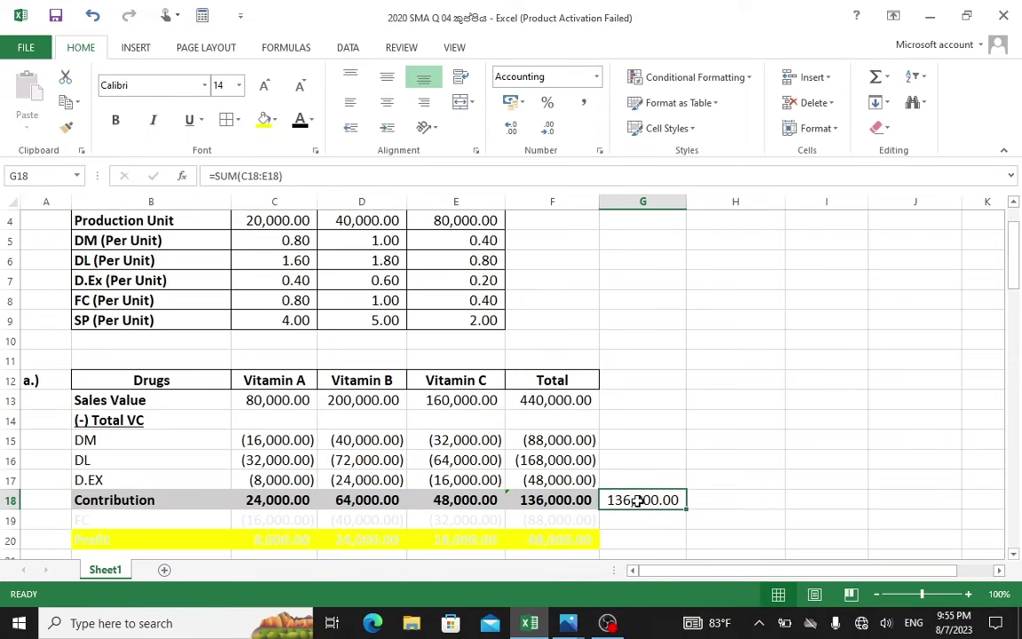
{"action": "key", "text": "Delete"}
{"action": "left_click", "coordinate": [688, 444]}
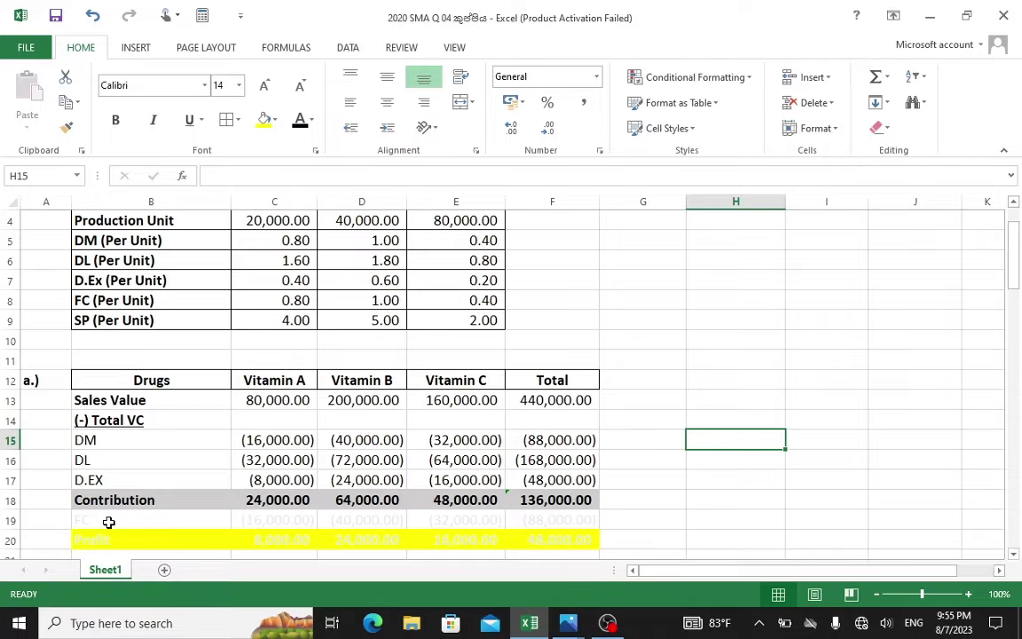
- Set the font color of the FC row (B19:F19) to black
{"action": "left_click_drag", "start_coordinate": [108, 521], "coordinate": [552, 517]}
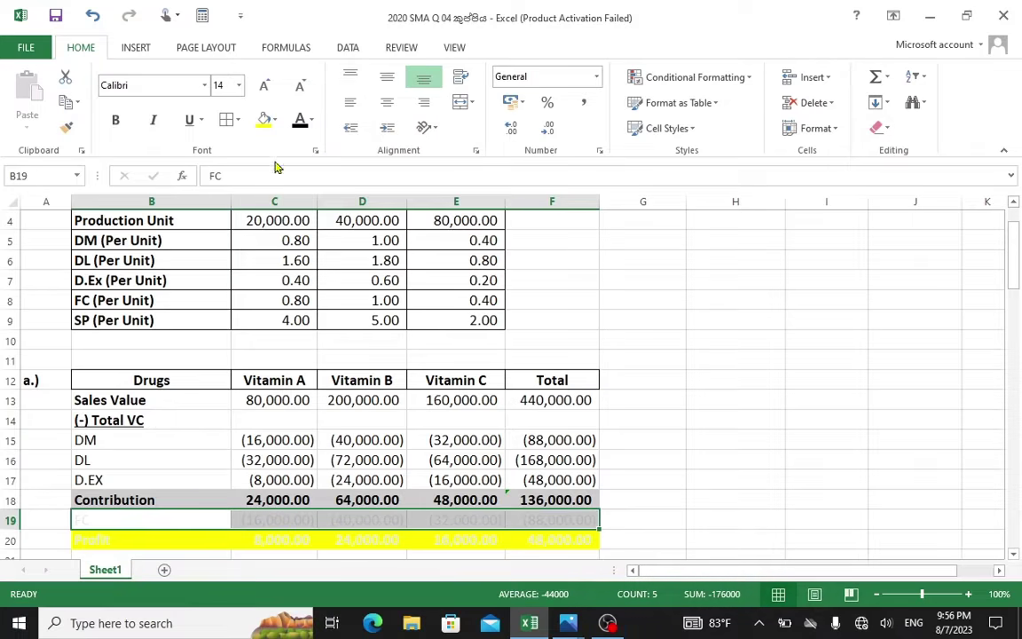
{"action": "left_click", "coordinate": [311, 120]}
{"action": "left_click", "coordinate": [305, 178]}
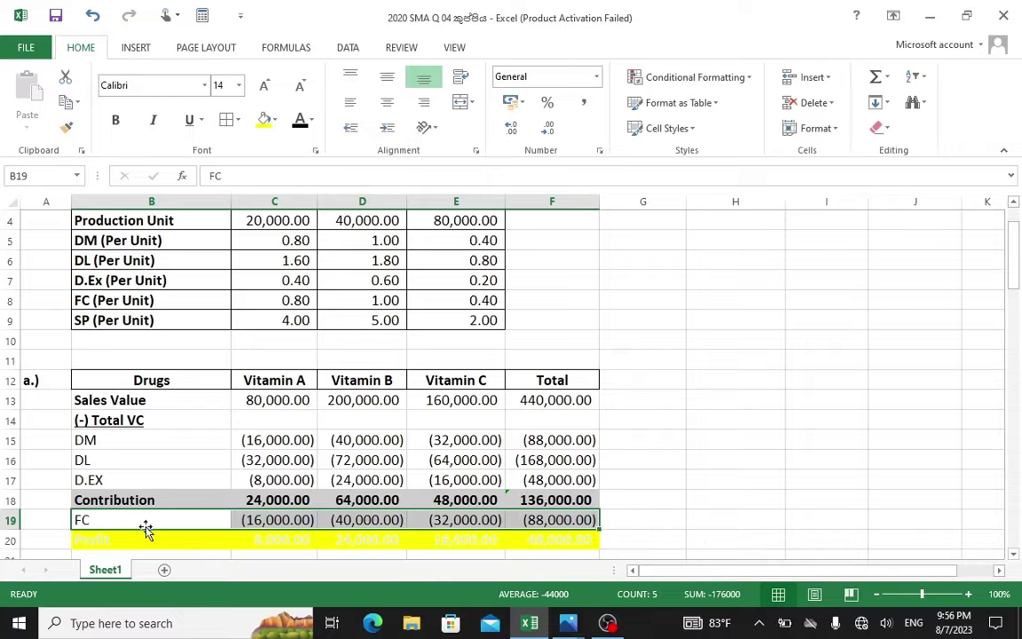
- Set the font color of the Profit row (B20:F20) to black and deselect the row
{"action": "left_click_drag", "start_coordinate": [133, 541], "coordinate": [538, 539]}
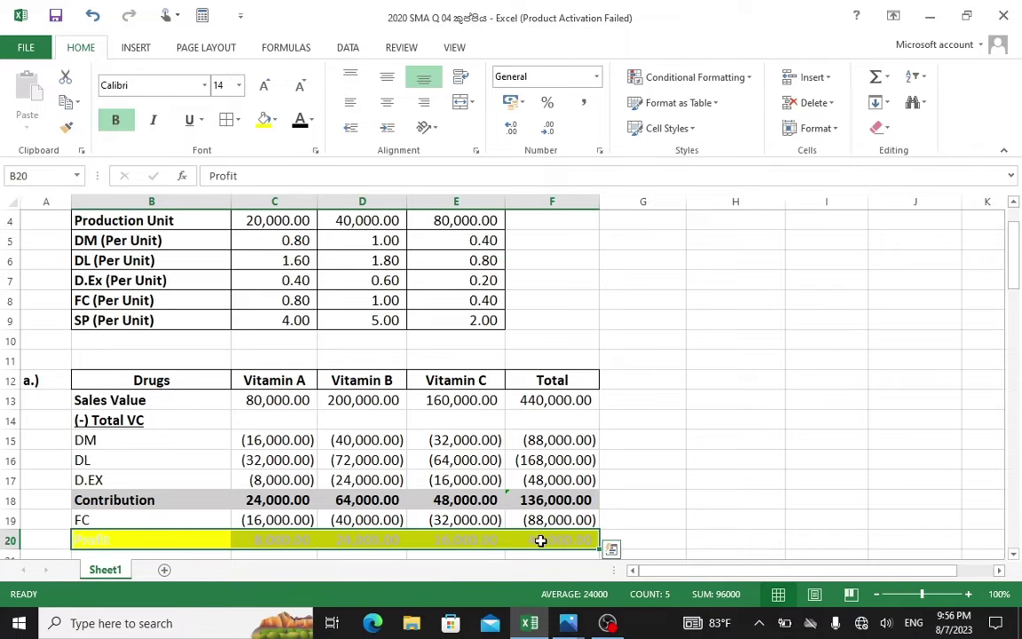
{"action": "left_click", "coordinate": [311, 121]}
{"action": "left_click", "coordinate": [302, 175]}
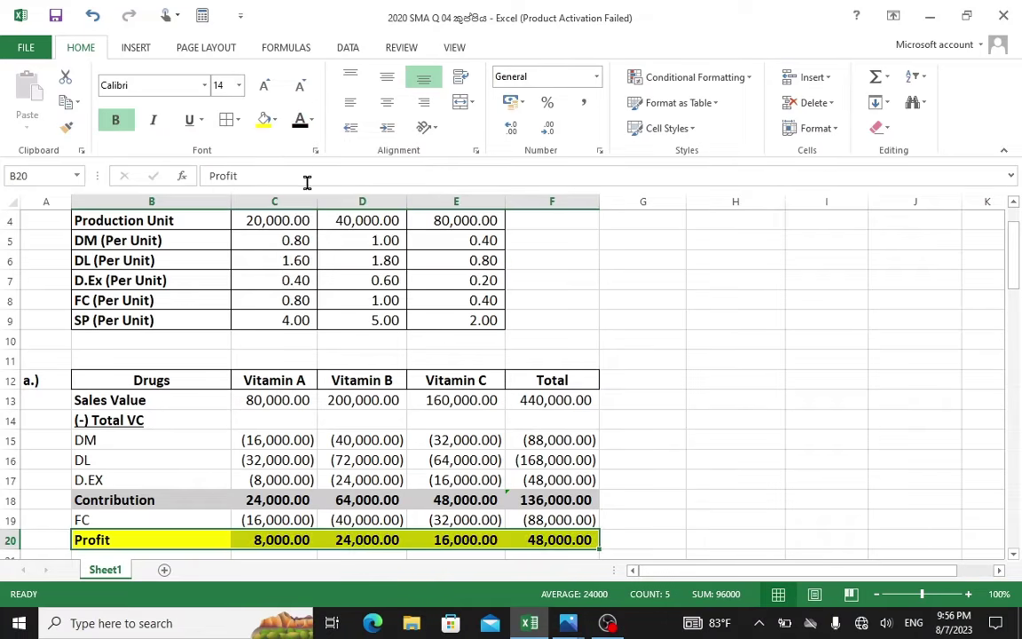
{"action": "left_click", "coordinate": [703, 421]}
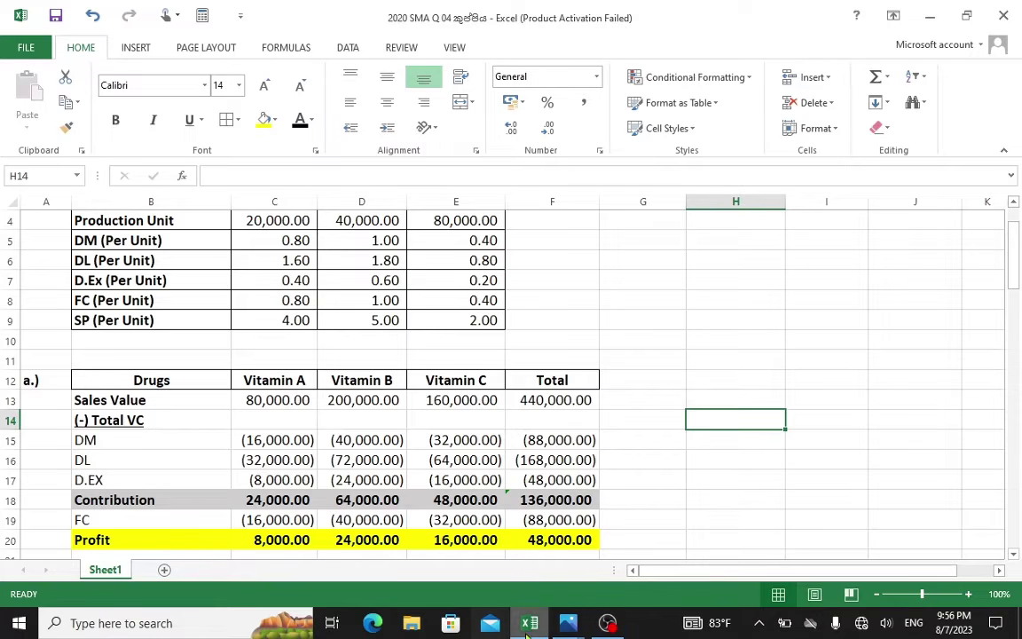
- Switch to the exam question image in Photos and review the required parts a) and b)
{"action": "left_click", "coordinate": [568, 623]}
{"action": "left_click", "coordinate": [527, 553]}
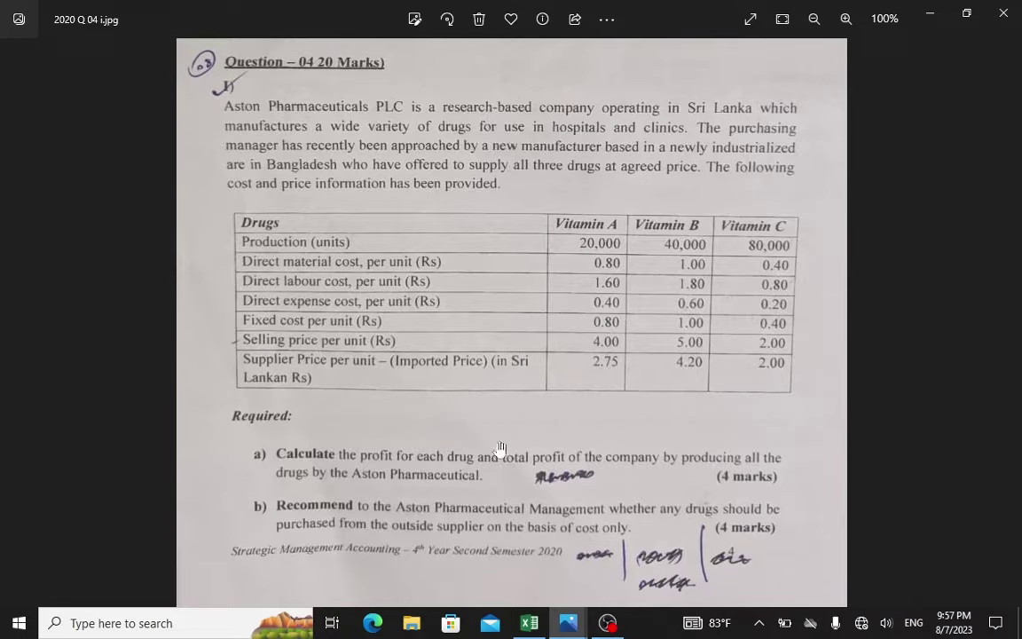
- Switch back to the Excel workbook and set the font color of the Total Profit row (B22:E22) to black
{"action": "left_click", "coordinate": [529, 626]}
{"action": "scroll", "coordinate": [370, 429], "scroll_direction": "down", "scroll_amount": 4}
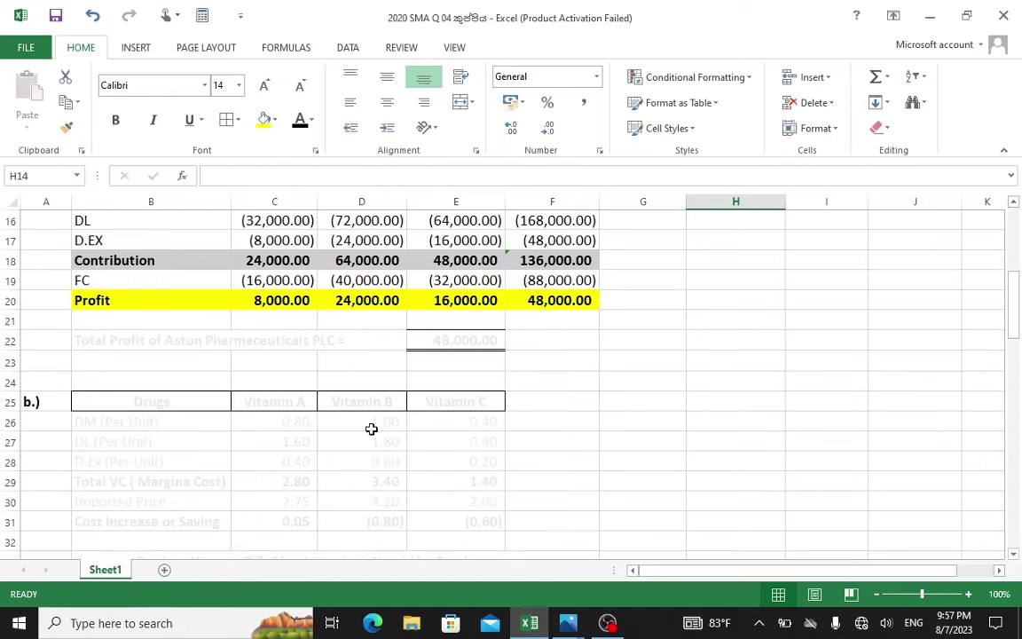
{"action": "scroll", "coordinate": [193, 364], "scroll_direction": "up", "scroll_amount": 1}
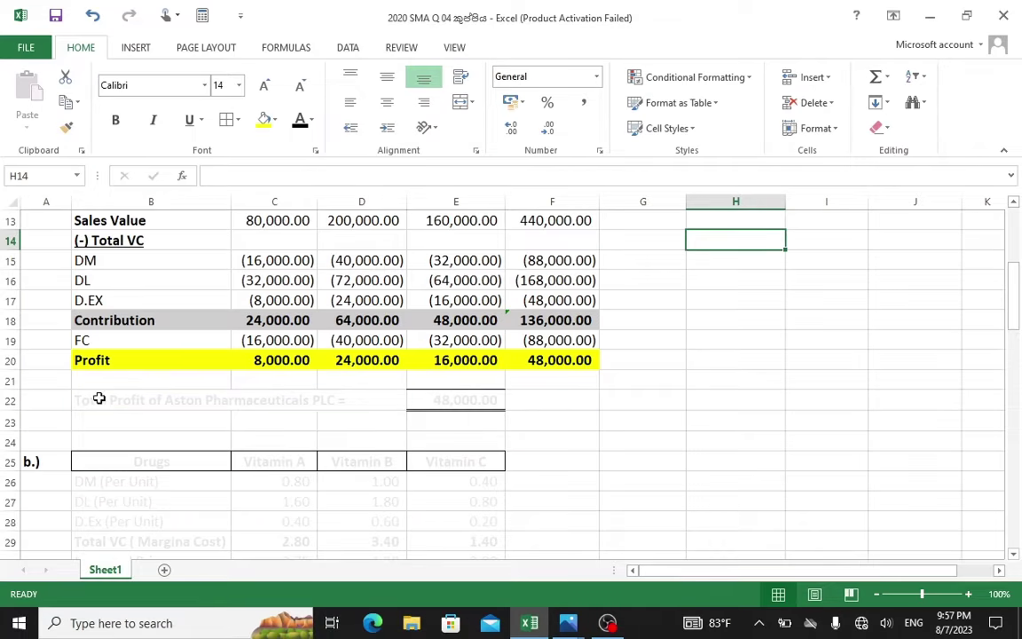
{"action": "left_click_drag", "start_coordinate": [99, 398], "coordinate": [462, 401]}
{"action": "left_click", "coordinate": [309, 120]}
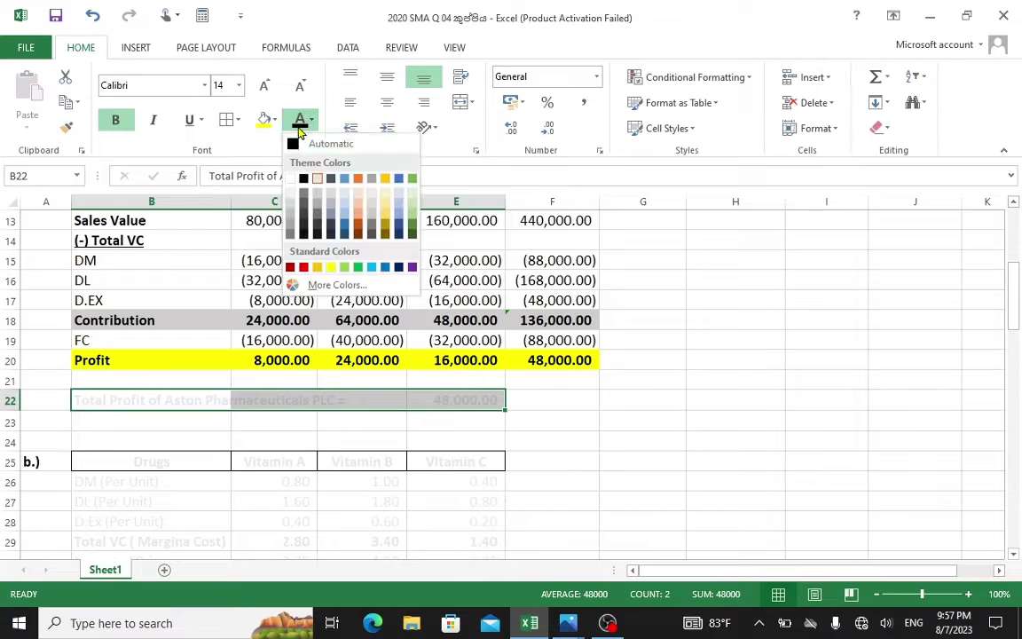
{"action": "left_click", "coordinate": [304, 177]}
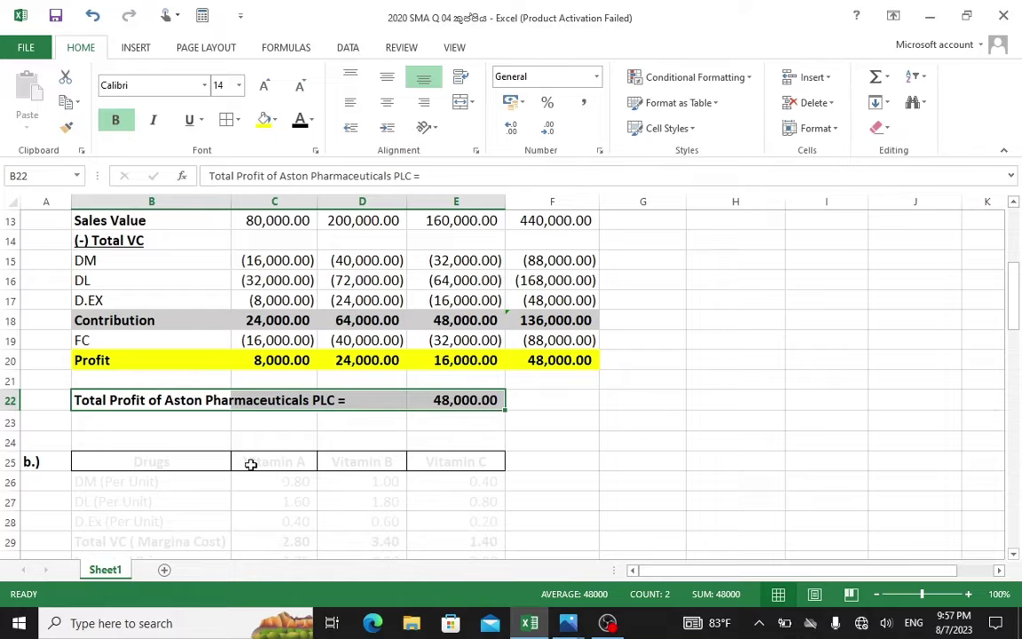
- Set the font color of the part b) header row (B25:E25) to Automatic
{"action": "scroll", "coordinate": [138, 475], "scroll_direction": "down", "scroll_amount": 1}
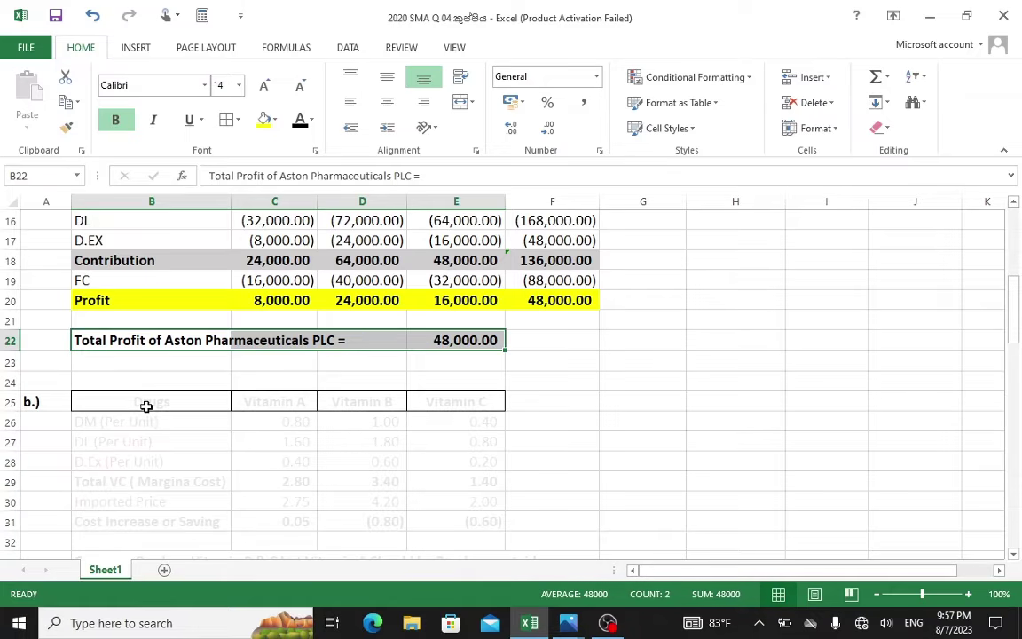
{"action": "left_click_drag", "start_coordinate": [131, 400], "coordinate": [466, 406]}
{"action": "left_click", "coordinate": [311, 120]}
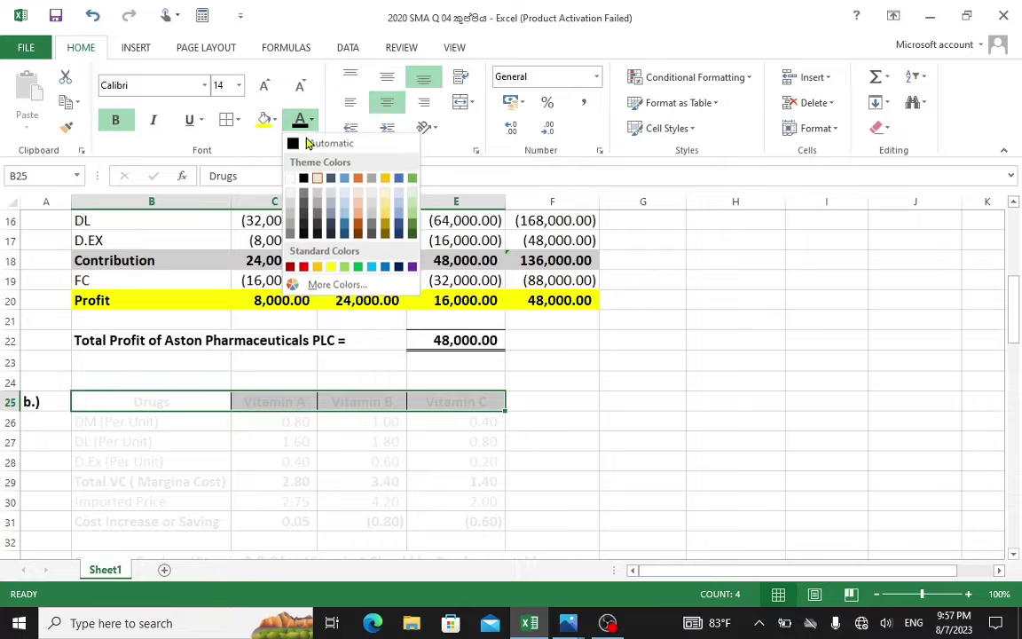
{"action": "left_click", "coordinate": [293, 142]}
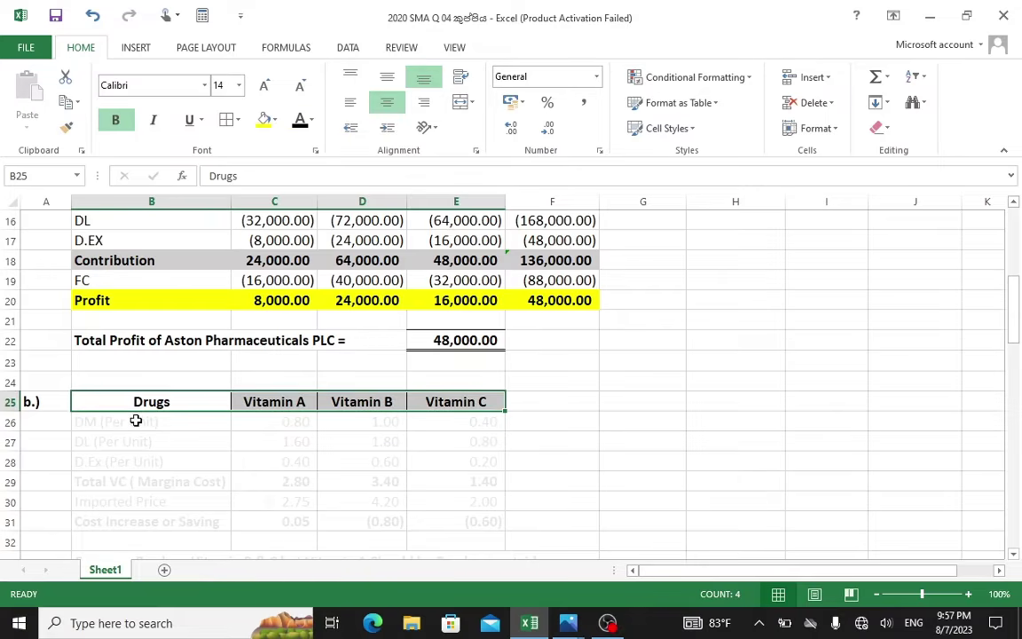
- Set the font color of the part b) per-unit cost and Total VC rows (B26:E29) to Automatic and deselect them
{"action": "left_click_drag", "start_coordinate": [137, 423], "coordinate": [467, 484]}
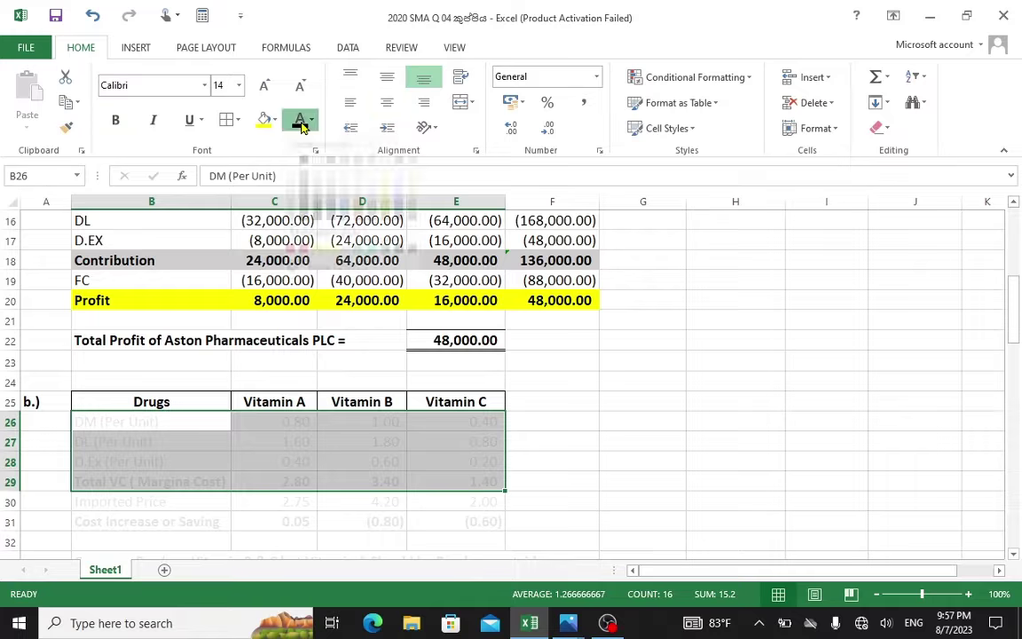
{"action": "left_click", "coordinate": [310, 120]}
{"action": "left_click", "coordinate": [292, 142]}
{"action": "left_click", "coordinate": [602, 439]}
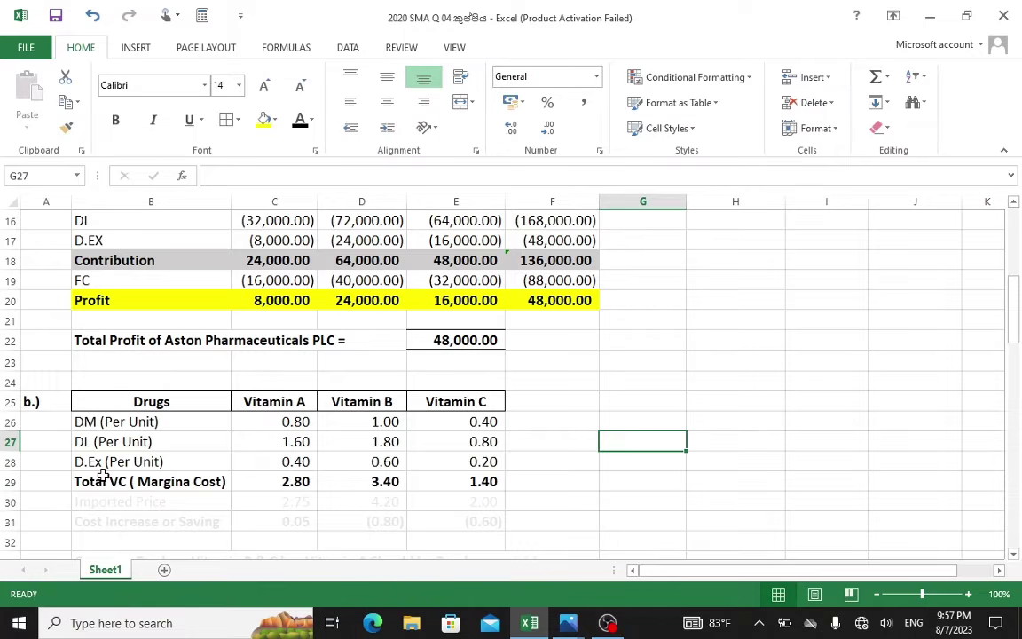
- Compare the part b) per-unit costs with the Q4 (I) source table and inspect the Vitamin A Total VC formula in C29
{"action": "scroll", "coordinate": [114, 270], "scroll_direction": "up", "scroll_amount": 2}
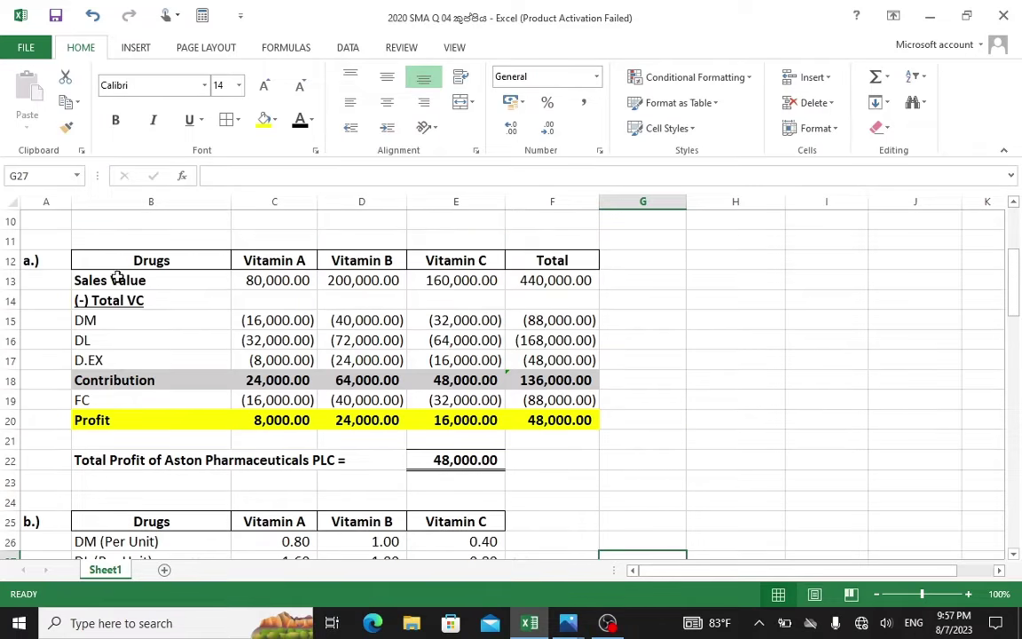
{"action": "scroll", "coordinate": [125, 236], "scroll_direction": "up", "scroll_amount": 2}
{"action": "scroll", "coordinate": [114, 251], "scroll_direction": "up", "scroll_amount": 1}
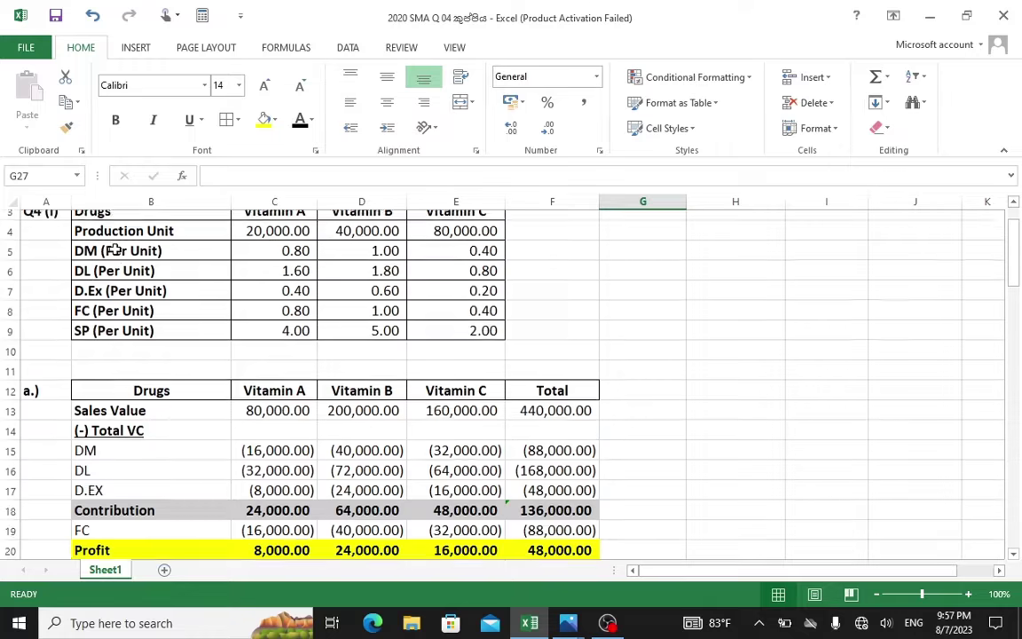
{"action": "scroll", "coordinate": [99, 271], "scroll_direction": "down", "scroll_amount": 2}
{"action": "scroll", "coordinate": [210, 464], "scroll_direction": "down", "scroll_amount": 4}
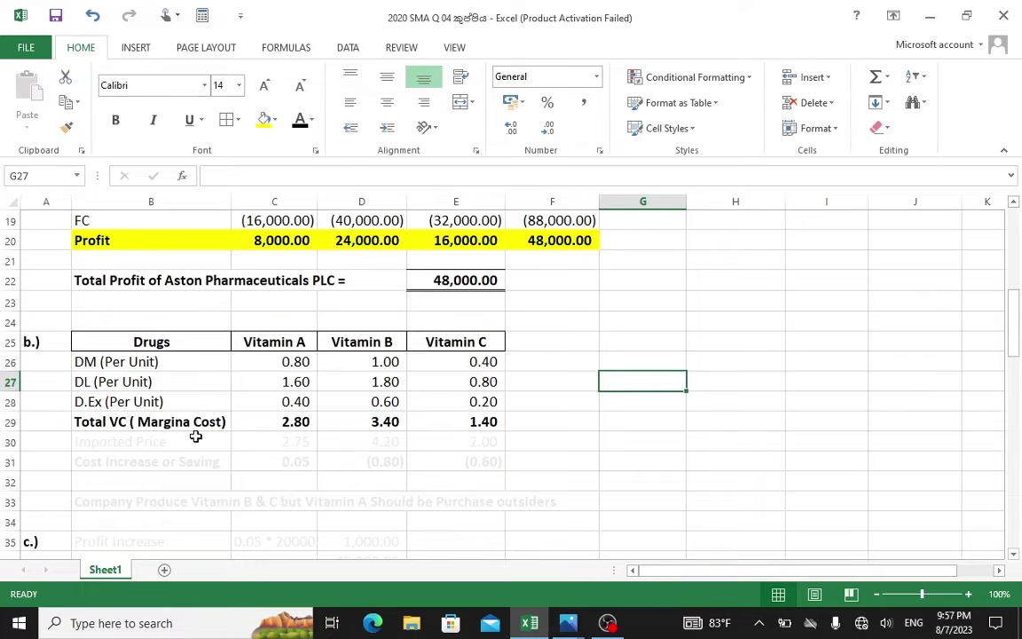
{"action": "left_click", "coordinate": [277, 421]}
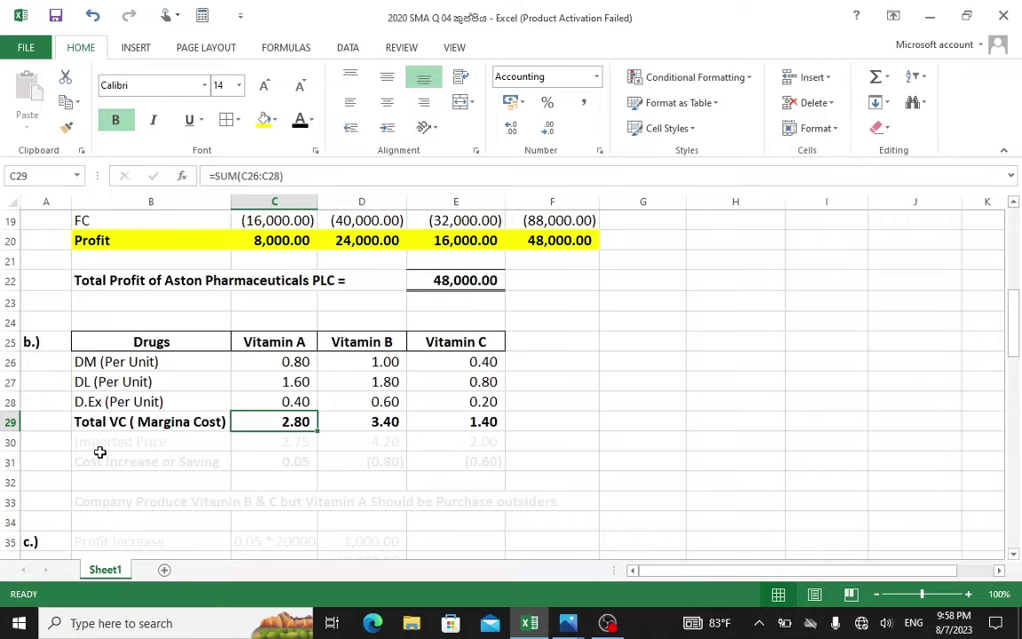
- Set the font color of the Imported Price row (B30:E30) to black and deselect the row
{"action": "left_click_drag", "start_coordinate": [97, 440], "coordinate": [456, 441]}
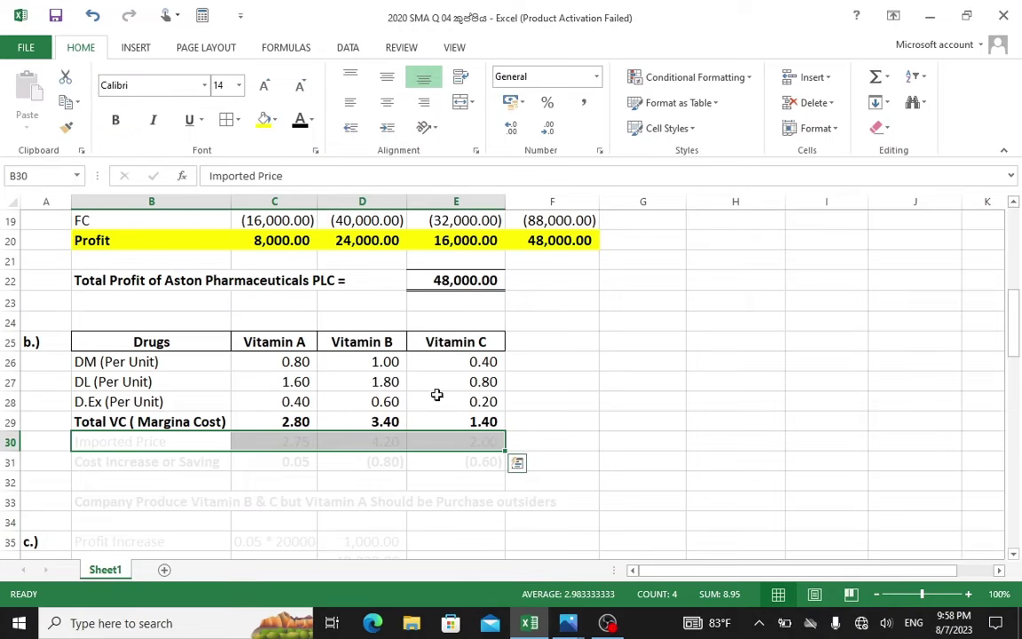
{"action": "left_click", "coordinate": [310, 119]}
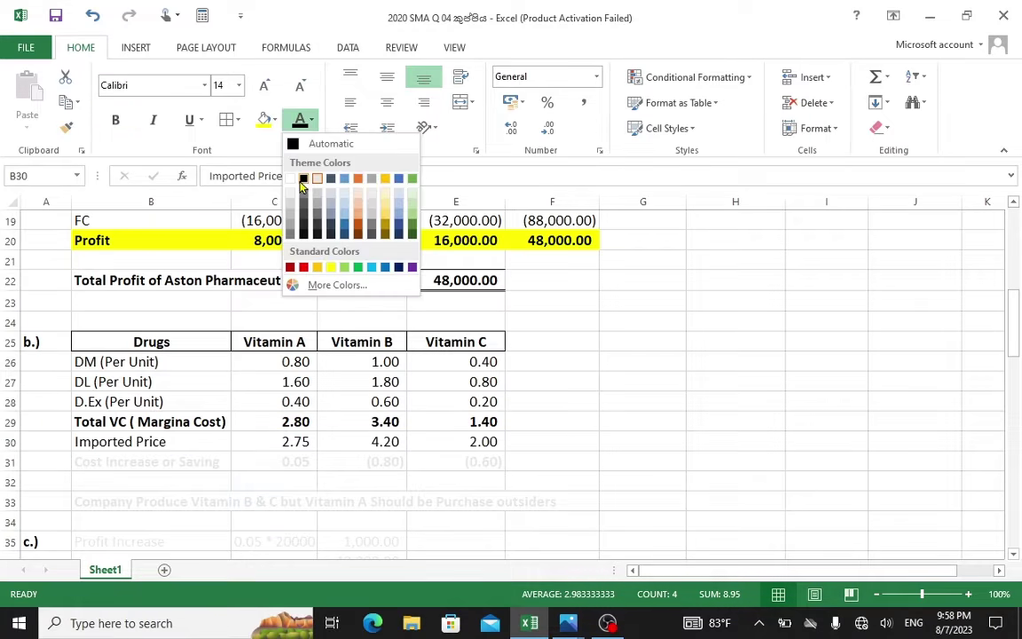
{"action": "left_click", "coordinate": [299, 174]}
{"action": "left_click", "coordinate": [648, 364]}
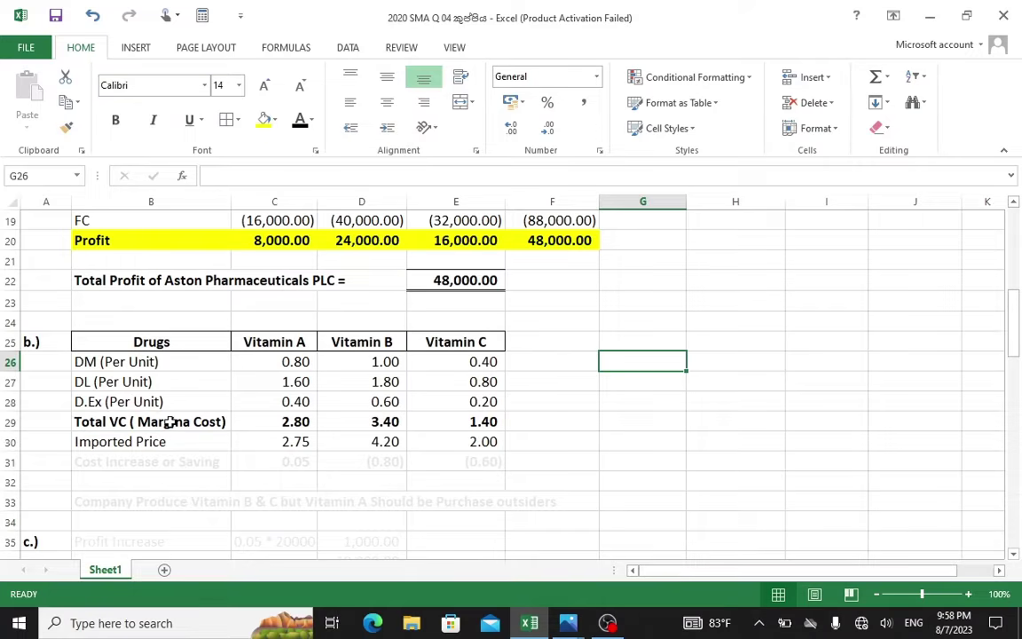
- Review the marginal costs against the imported prices, and set the font color of the Cost Increase or Saving row (B31:E31) to black
{"action": "scroll", "coordinate": [203, 401], "scroll_direction": "up", "scroll_amount": 2}
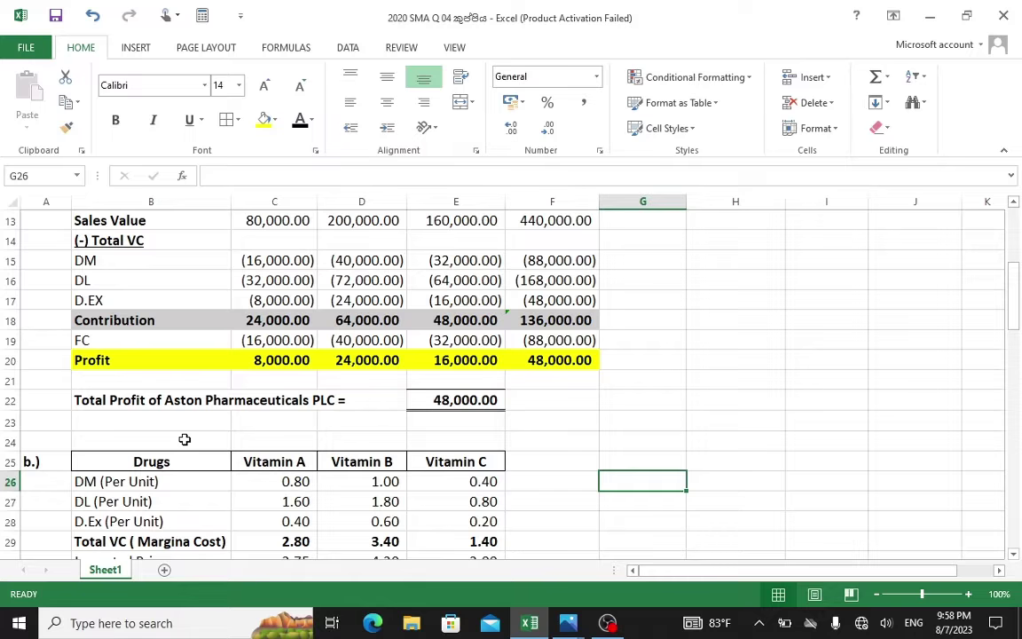
{"action": "scroll", "coordinate": [161, 511], "scroll_direction": "down", "scroll_amount": 1}
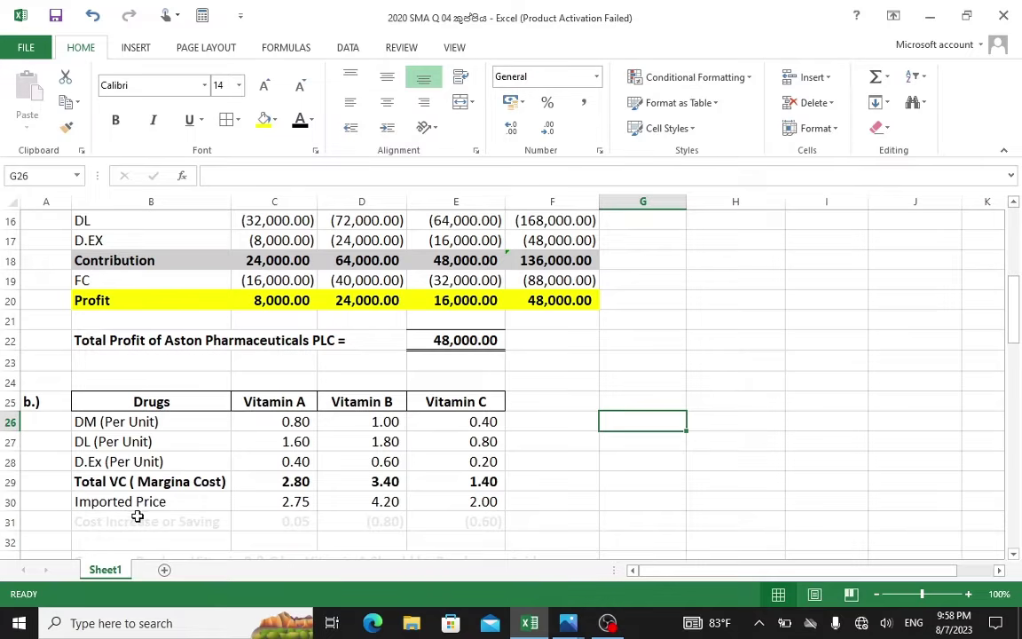
{"action": "scroll", "coordinate": [292, 494], "scroll_direction": "down", "scroll_amount": 1}
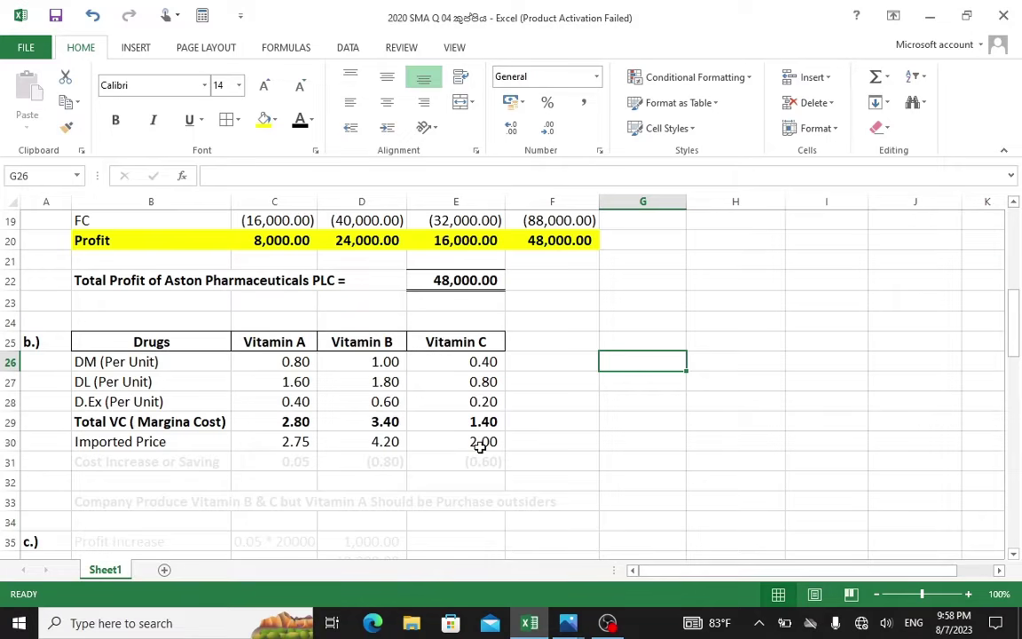
{"action": "left_click_drag", "start_coordinate": [115, 466], "coordinate": [459, 458]}
{"action": "left_click", "coordinate": [310, 119]}
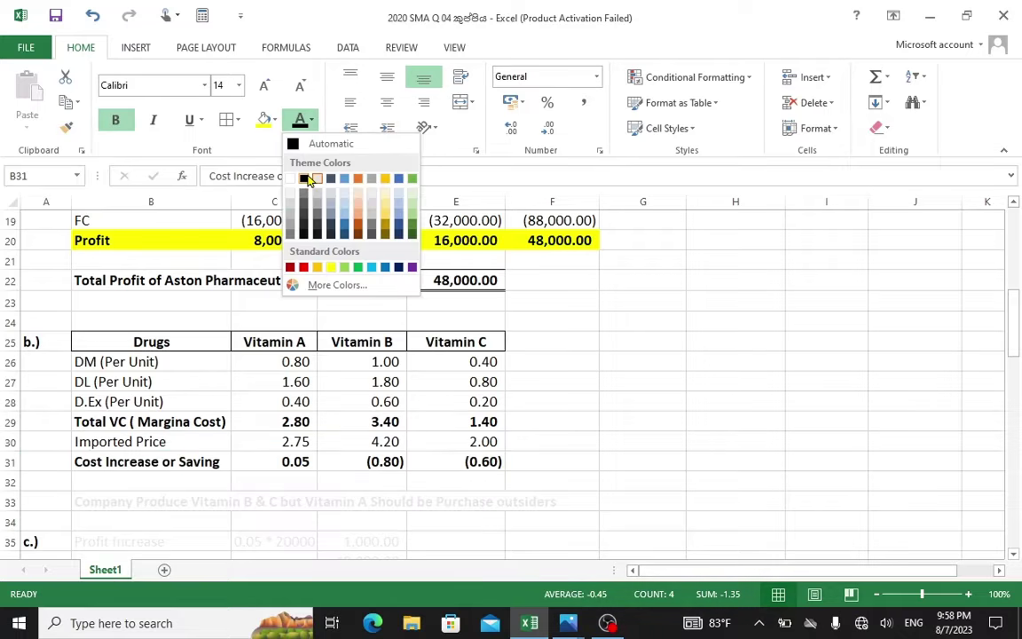
{"action": "left_click", "coordinate": [294, 177]}
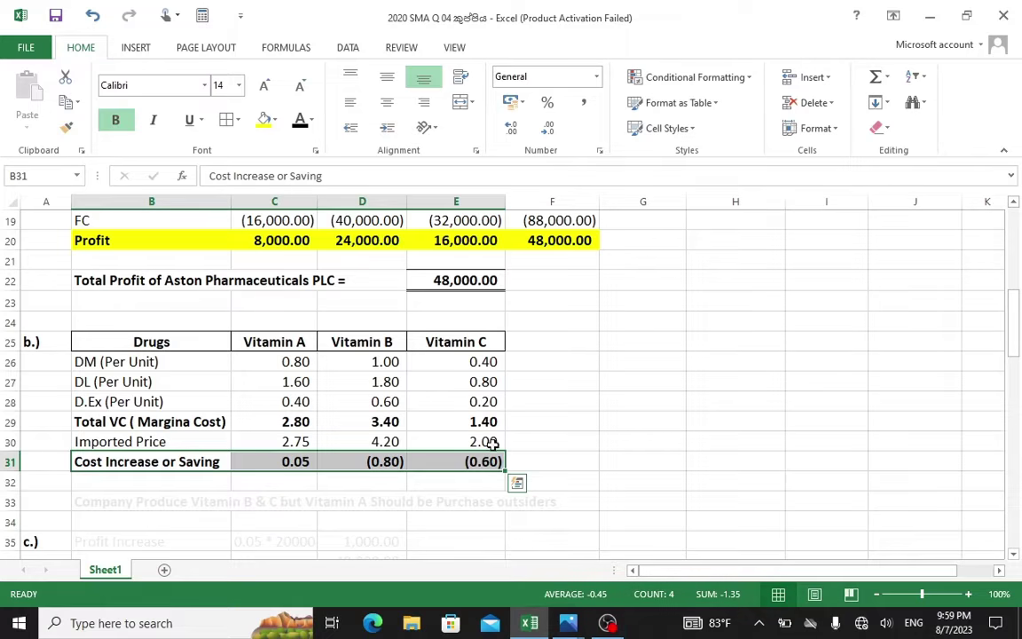
- Set the font color of the part b) recommendation line (B33:F33) to black and deselect it
{"action": "scroll", "coordinate": [103, 431], "scroll_direction": "down", "scroll_amount": 1}
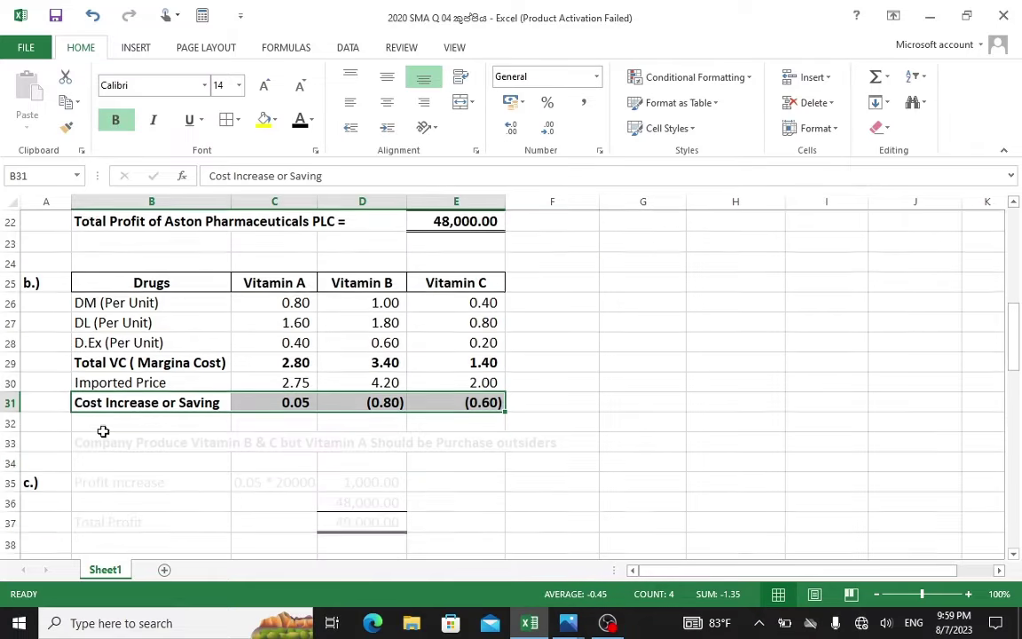
{"action": "left_click_drag", "start_coordinate": [103, 434], "coordinate": [540, 443]}
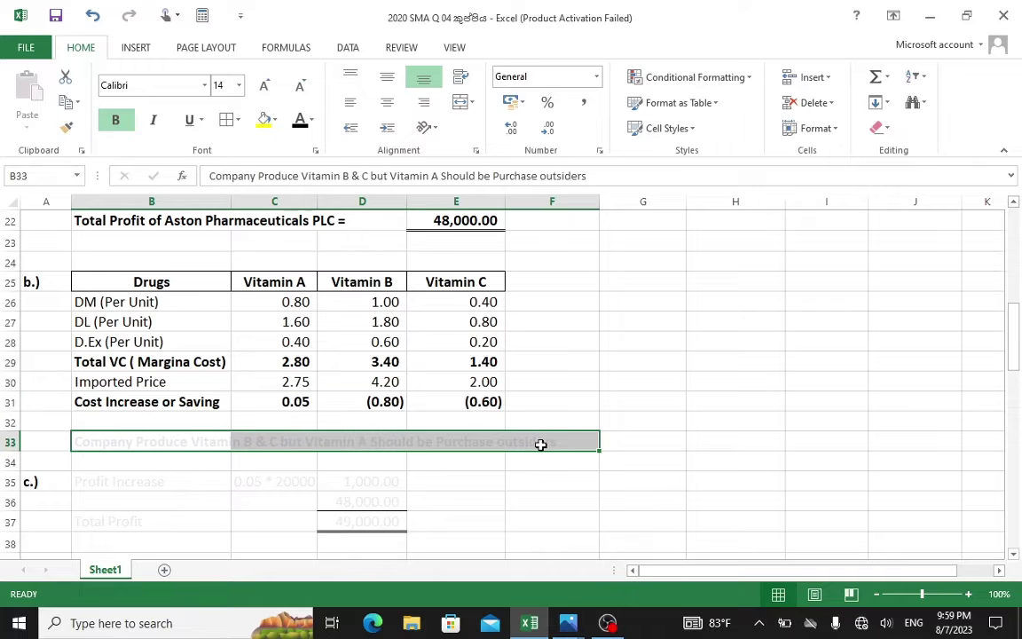
{"action": "left_click", "coordinate": [311, 120]}
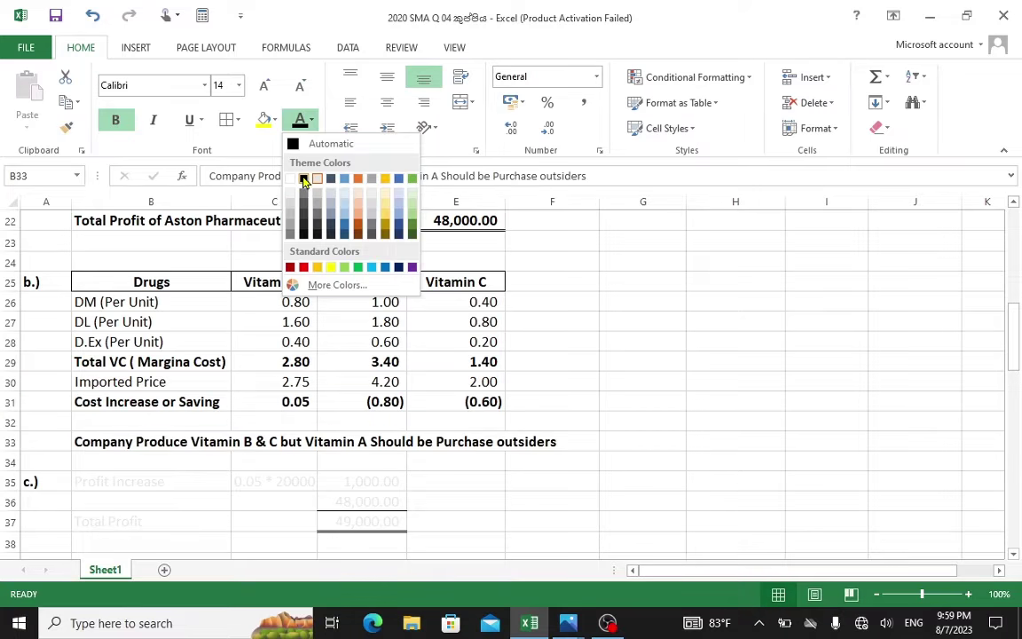
{"action": "left_click", "coordinate": [305, 181]}
{"action": "left_click", "coordinate": [616, 380]}
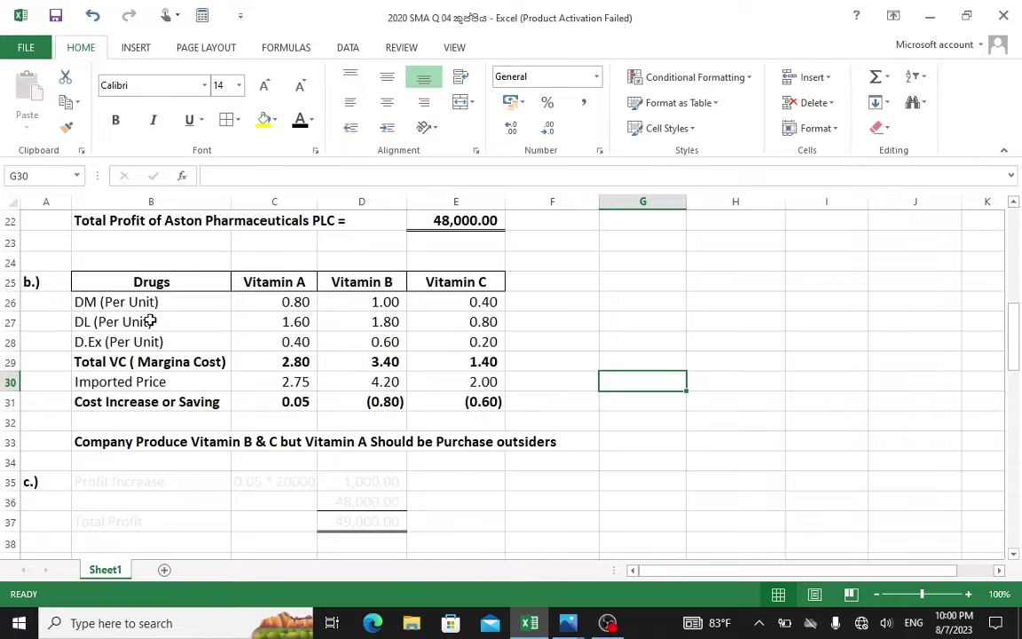
- Switch to the question image 2020 Q 04 ii.jpg in Photos and enlarge it to 100% to read parts c) and d)
{"action": "mouse_move", "coordinate": [568, 623]}
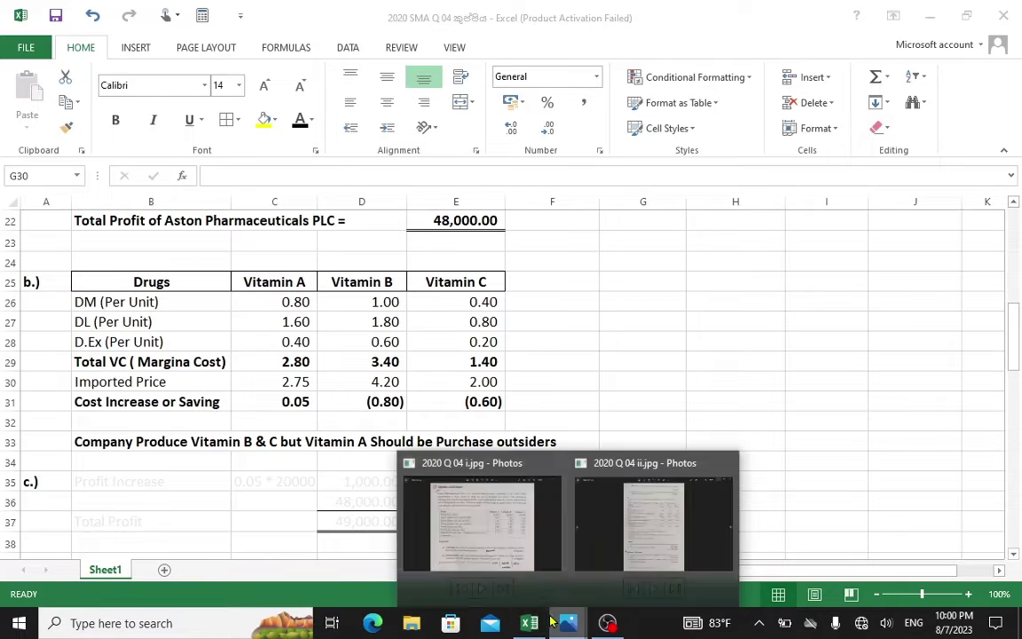
{"action": "left_click", "coordinate": [603, 547]}
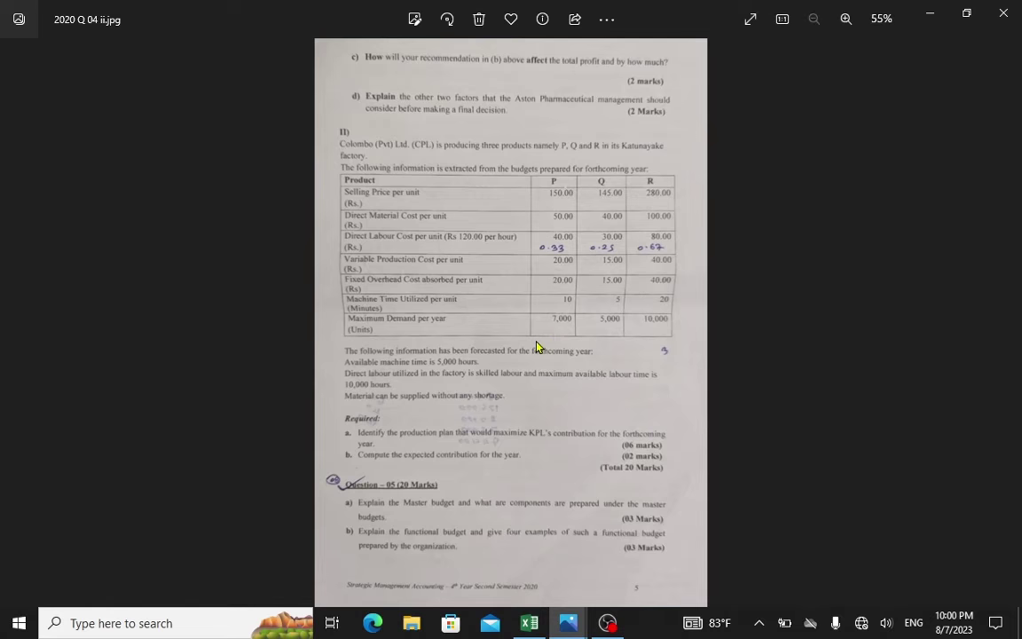
{"action": "scroll", "coordinate": [533, 342], "scroll_direction": "up", "scroll_amount": 1}
{"action": "scroll", "coordinate": [463, 338], "scroll_direction": "up", "scroll_amount": 1}
{"action": "scroll", "coordinate": [463, 338], "scroll_direction": "up", "scroll_amount": 1}
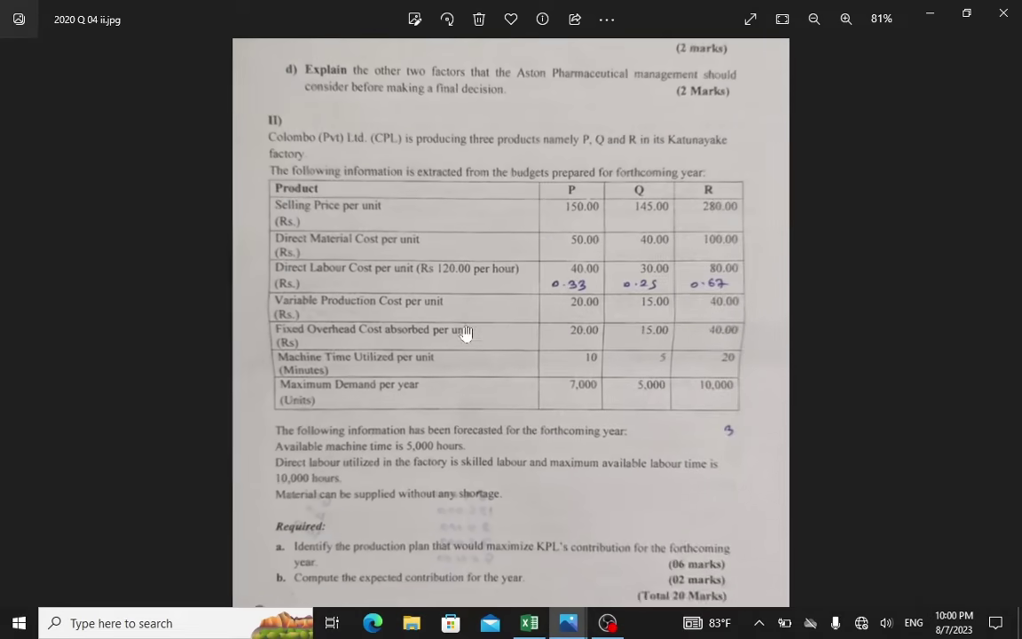
{"action": "scroll", "coordinate": [462, 351], "scroll_direction": "up", "scroll_amount": 1}
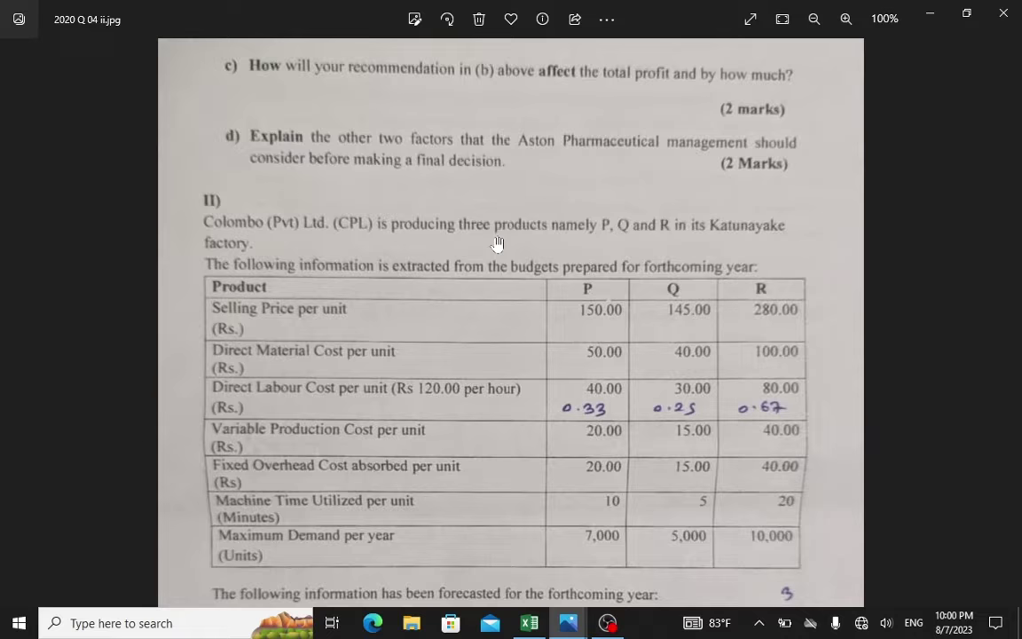
- Return to the Excel workbook, set the font color of the part c) profit increase block (B35:E37) to black, and deselect it
{"action": "key", "text": "alt+Tab"}
{"action": "scroll", "coordinate": [448, 434], "scroll_direction": "down", "scroll_amount": 1}
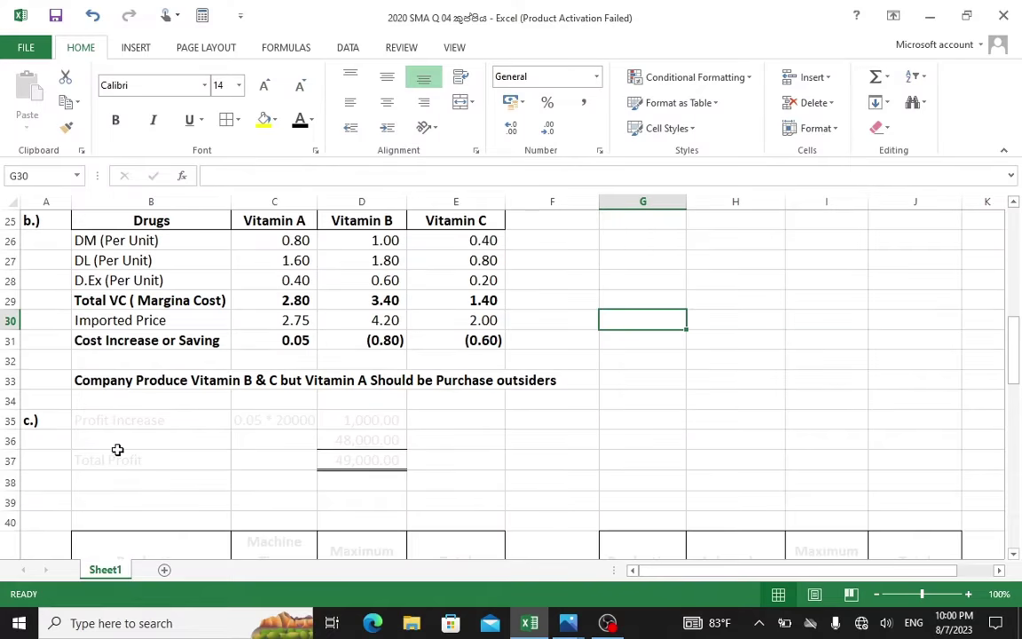
{"action": "scroll", "coordinate": [133, 382], "scroll_direction": "up", "scroll_amount": 1}
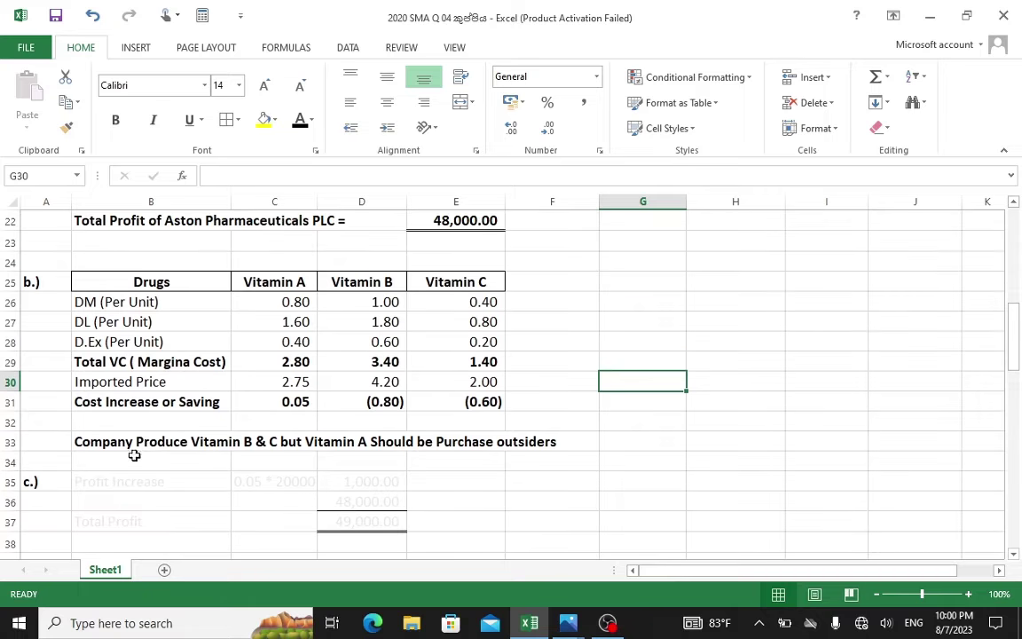
{"action": "scroll", "coordinate": [133, 448], "scroll_direction": "up", "scroll_amount": 1}
{"action": "scroll", "coordinate": [228, 519], "scroll_direction": "down", "scroll_amount": 1}
{"action": "left_click_drag", "start_coordinate": [142, 483], "coordinate": [429, 526]}
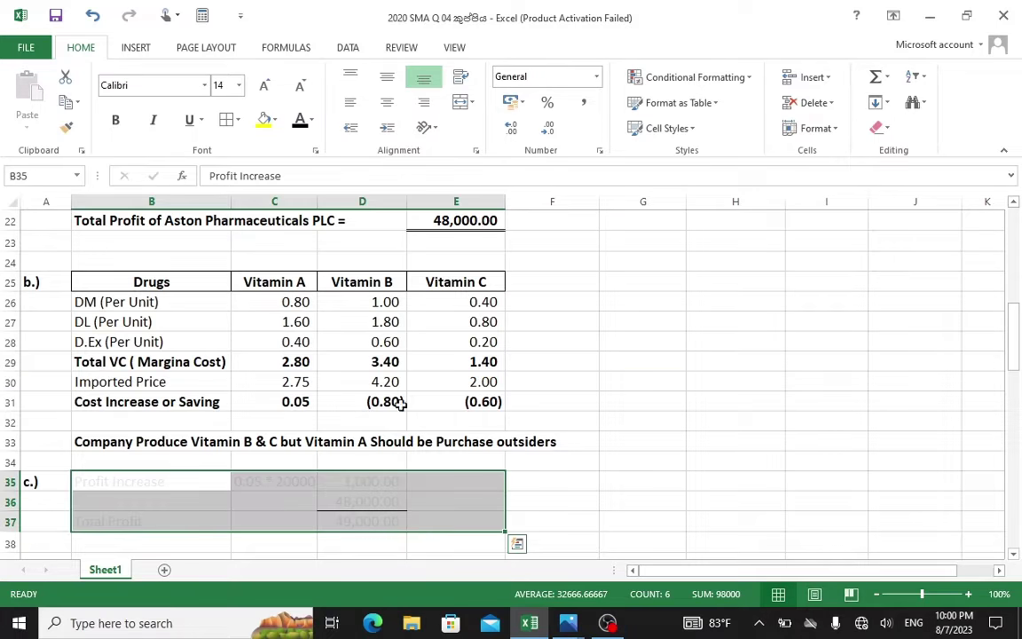
{"action": "left_click", "coordinate": [311, 120]}
{"action": "left_click", "coordinate": [306, 179]}
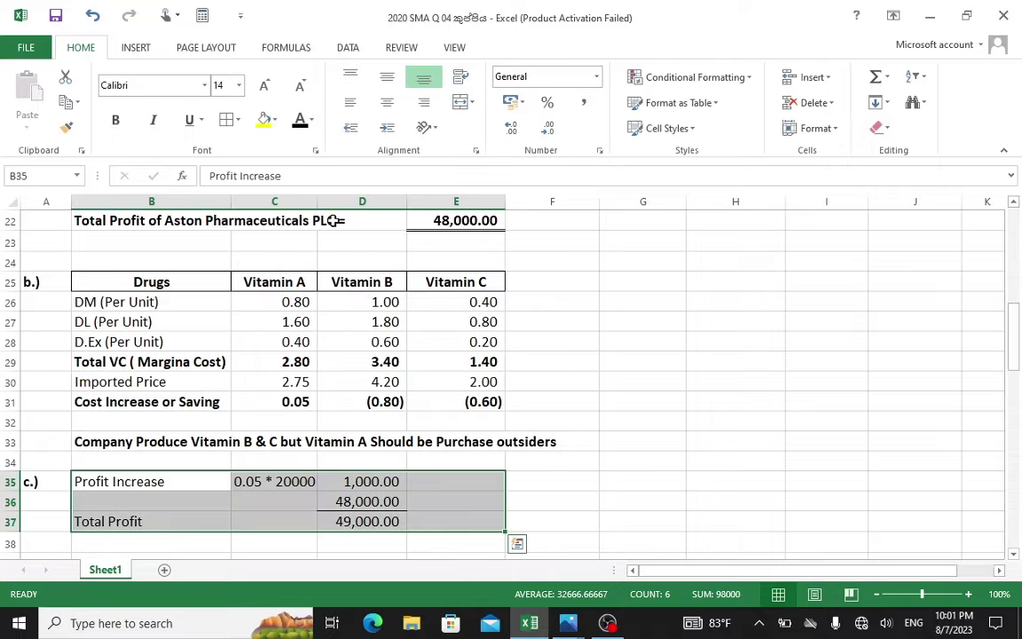
{"action": "left_click", "coordinate": [778, 480]}
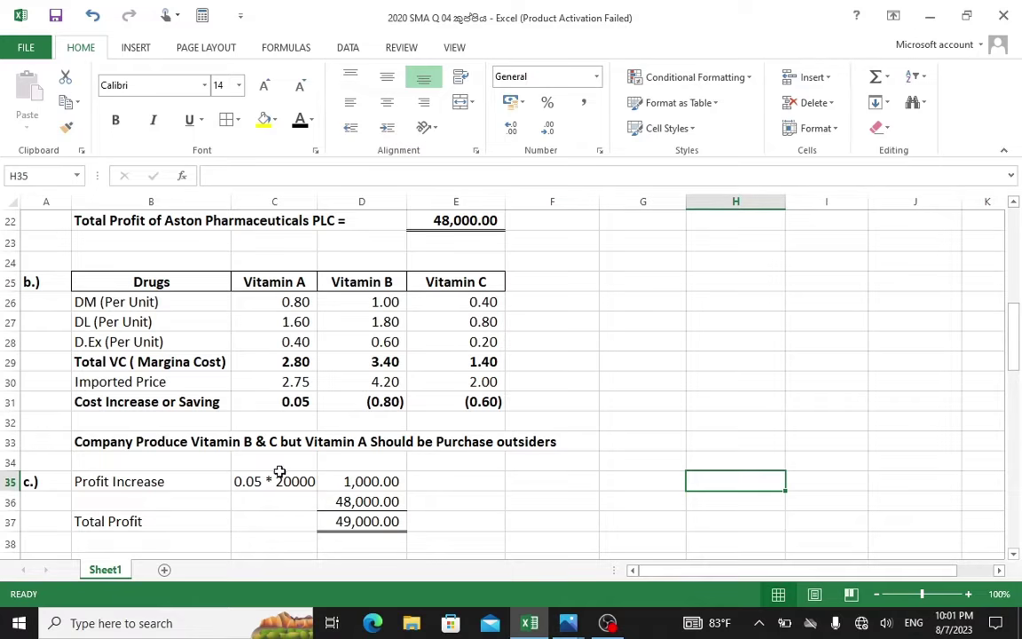
{"action": "scroll", "coordinate": [280, 472], "scroll_direction": "up", "scroll_amount": 5}
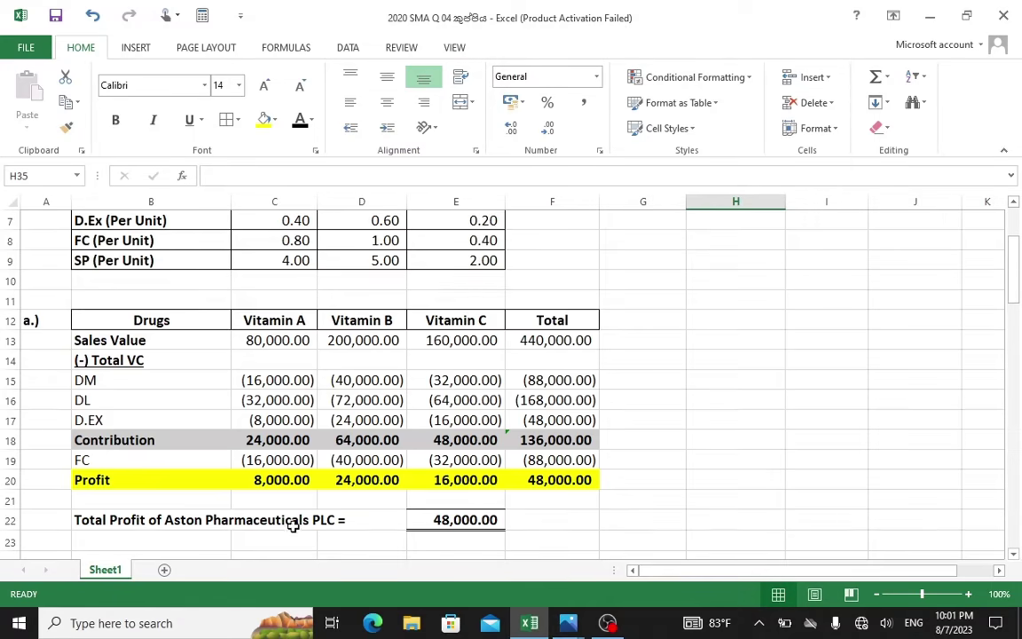
- Trace the part c) profit increase calculation (D35) back to Vitamin A's production units (C4)
{"action": "scroll", "coordinate": [261, 337], "scroll_direction": "up", "scroll_amount": 2}
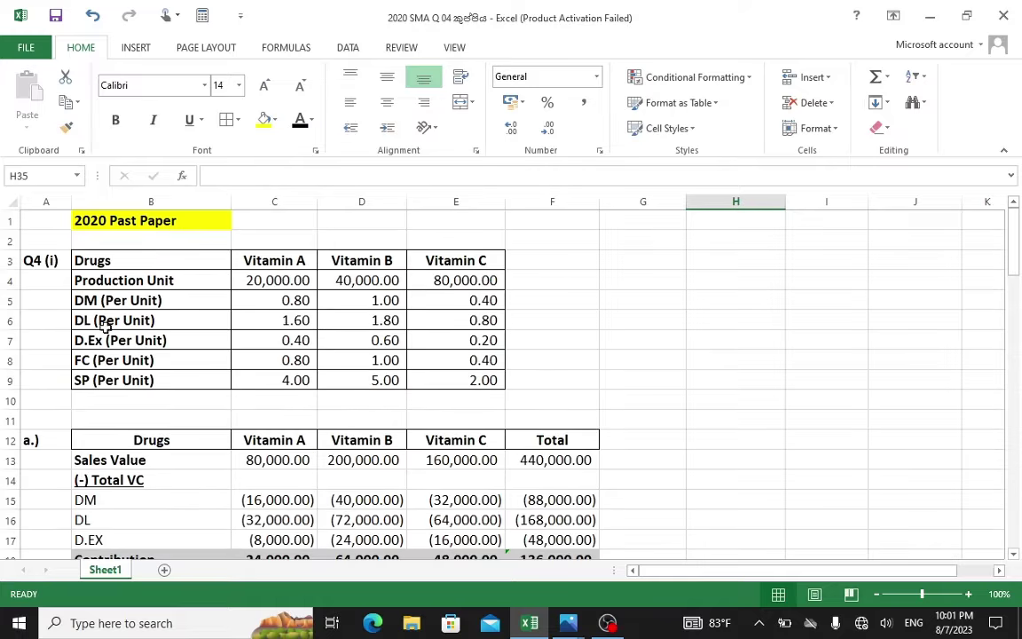
{"action": "left_click", "coordinate": [270, 279]}
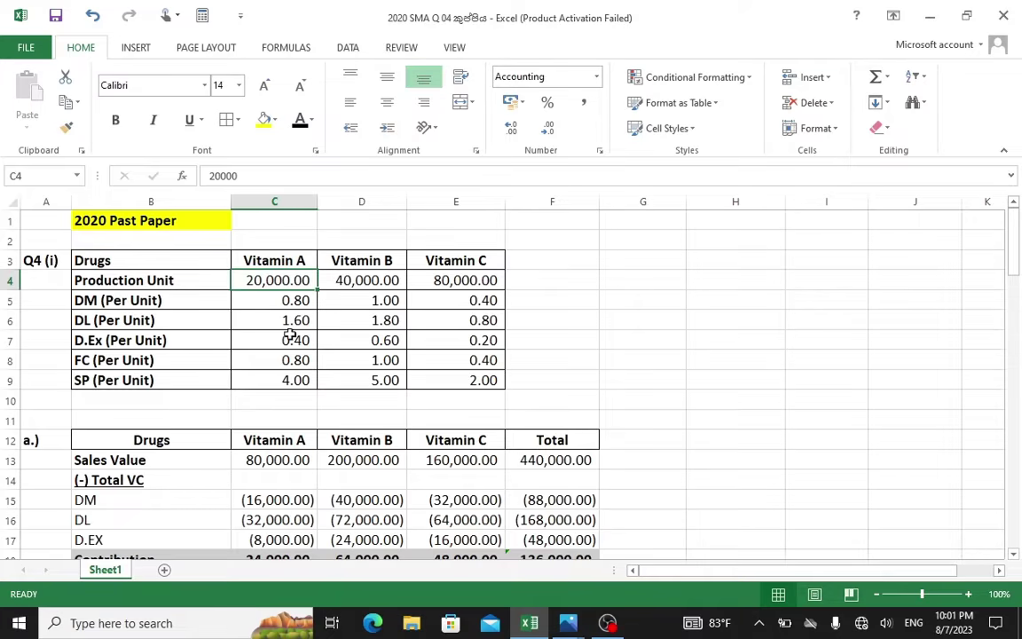
{"action": "scroll", "coordinate": [292, 337], "scroll_direction": "down", "scroll_amount": 7}
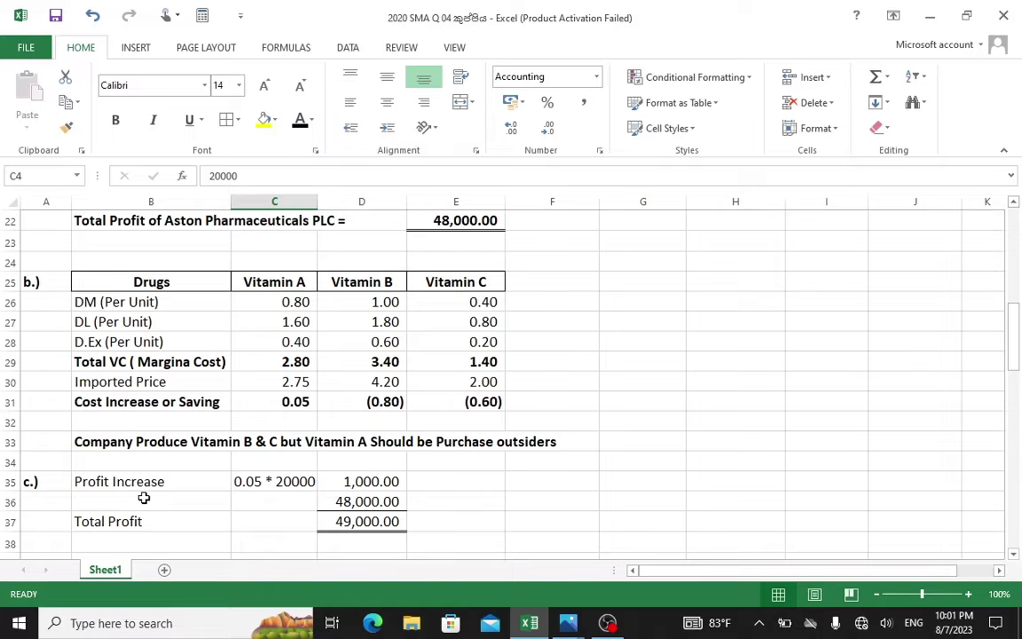
{"action": "left_click", "coordinate": [374, 484]}
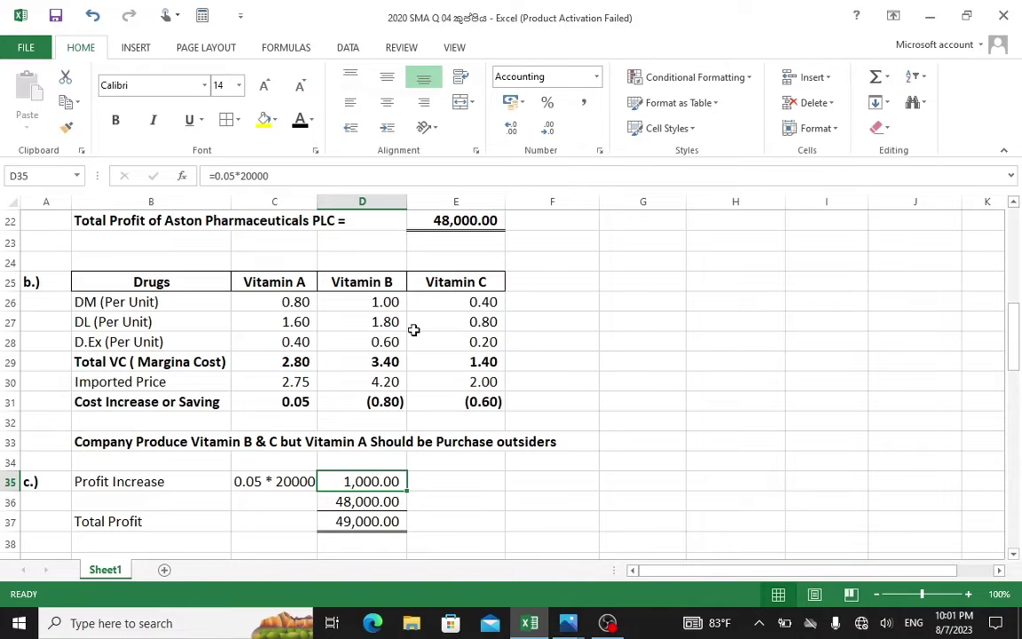
- Compare the original profit carried into part c) (D36) with the total profit in the part a) statement (F20)
{"action": "scroll", "coordinate": [434, 301], "scroll_direction": "up", "scroll_amount": 1}
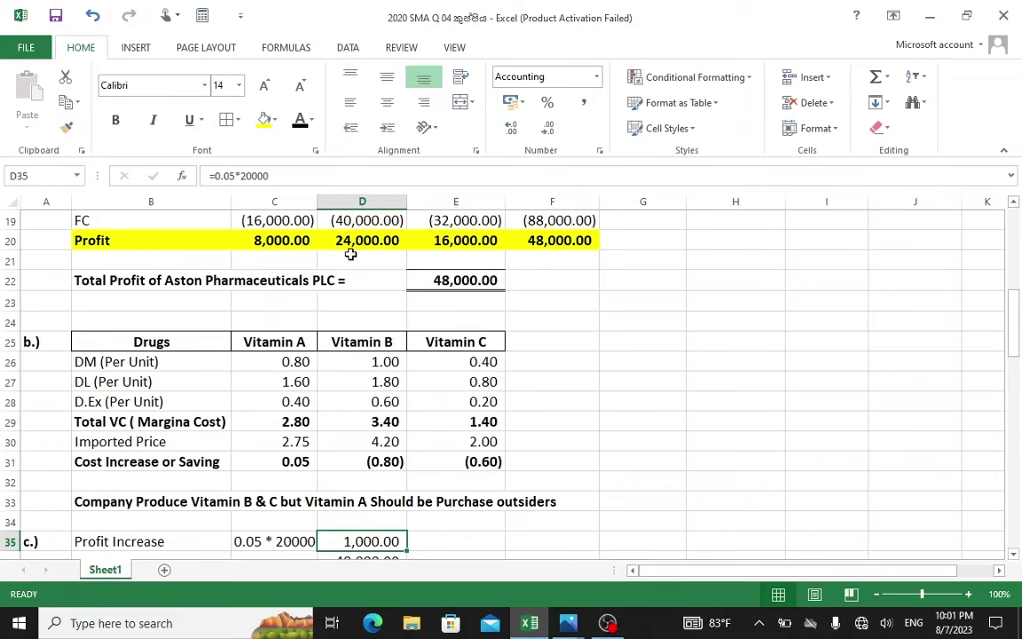
{"action": "left_click", "coordinate": [555, 244]}
{"action": "scroll", "coordinate": [582, 447], "scroll_direction": "down", "scroll_amount": 2}
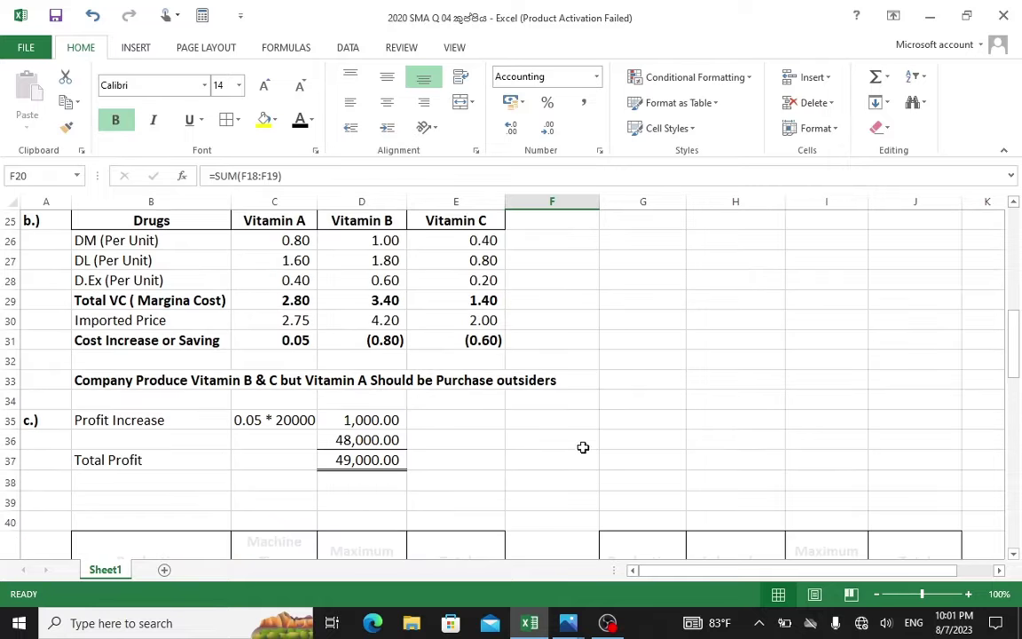
{"action": "left_click", "coordinate": [355, 441]}
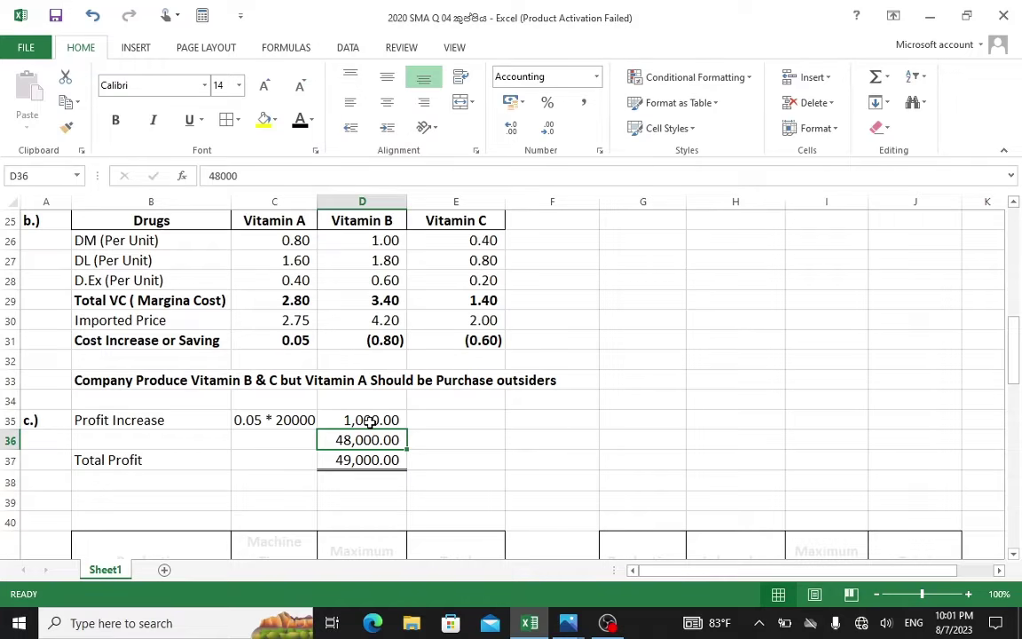
{"action": "scroll", "coordinate": [355, 463], "scroll_direction": "up", "scroll_amount": 2}
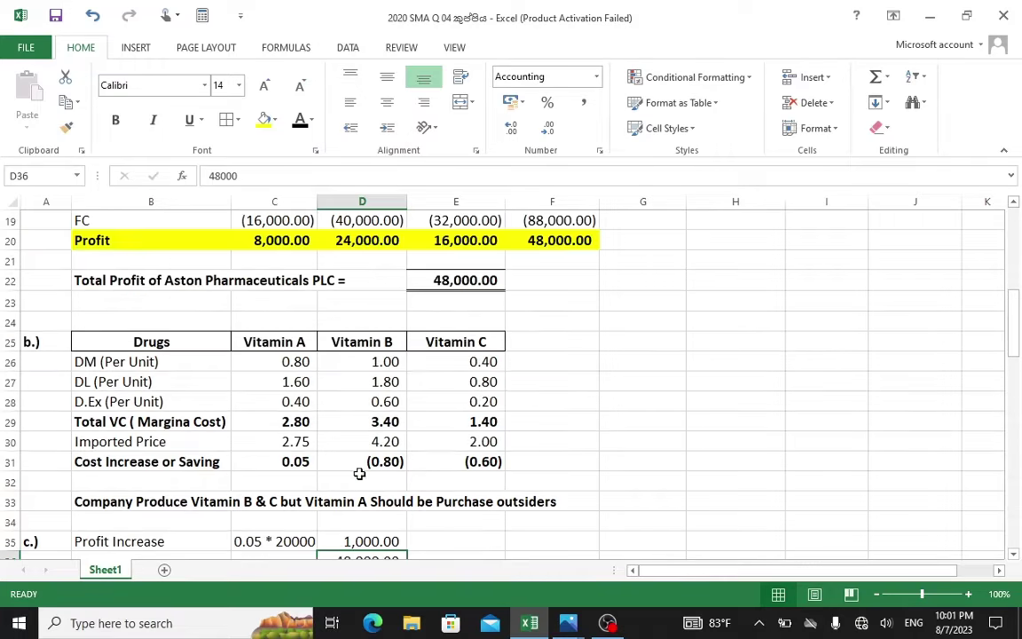
{"action": "scroll", "coordinate": [264, 483], "scroll_direction": "up", "scroll_amount": 2}
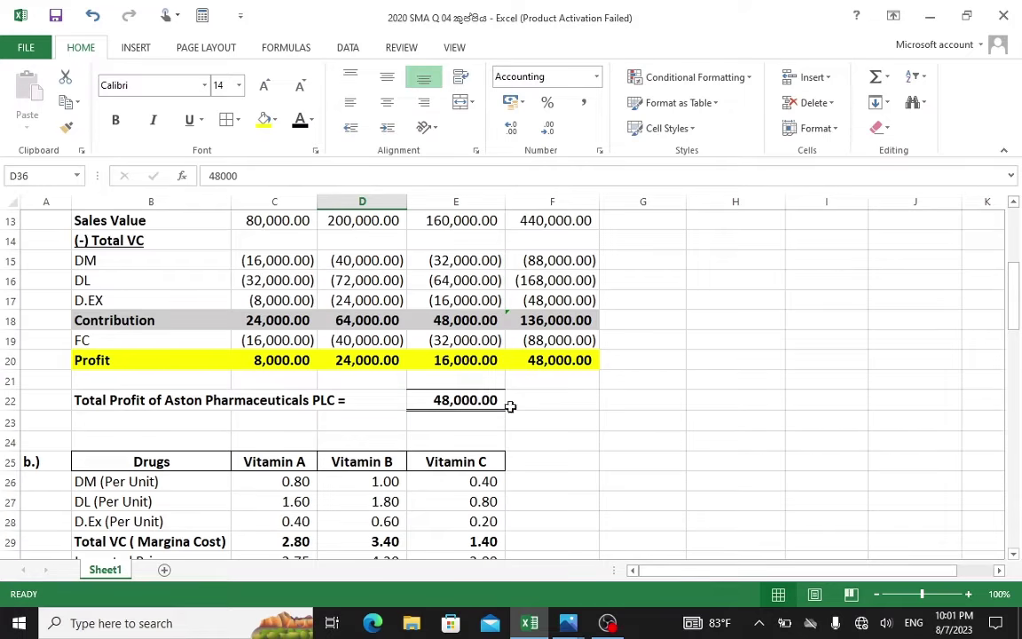
{"action": "scroll", "coordinate": [479, 435], "scroll_direction": "down", "scroll_amount": 2}
{"action": "scroll", "coordinate": [368, 440], "scroll_direction": "up", "scroll_amount": 1}
{"action": "scroll", "coordinate": [347, 436], "scroll_direction": "up", "scroll_amount": 2}
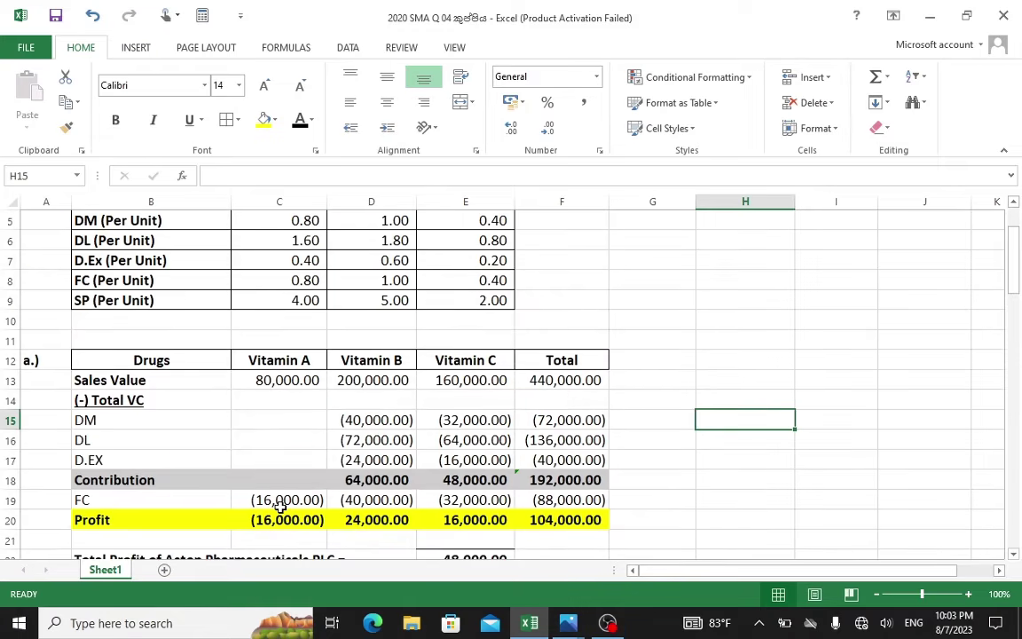
- Enter the formula =-C4*2.75 in Vitamin A's D.EX cell (C17) to cost its units at the imported price
{"action": "scroll", "coordinate": [279, 506], "scroll_direction": "down", "scroll_amount": 1}
{"action": "scroll", "coordinate": [257, 500], "scroll_direction": "up", "scroll_amount": 1}
{"action": "left_click", "coordinate": [268, 461]}
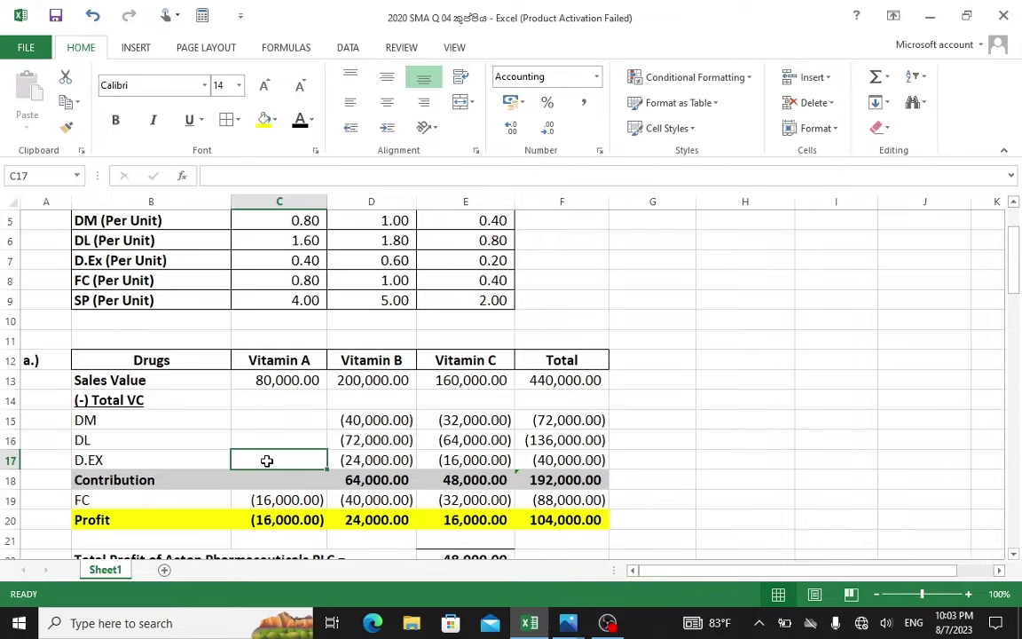
{"action": "type", "text": "="}
{"action": "scroll", "coordinate": [269, 444], "scroll_direction": "up", "scroll_amount": 2}
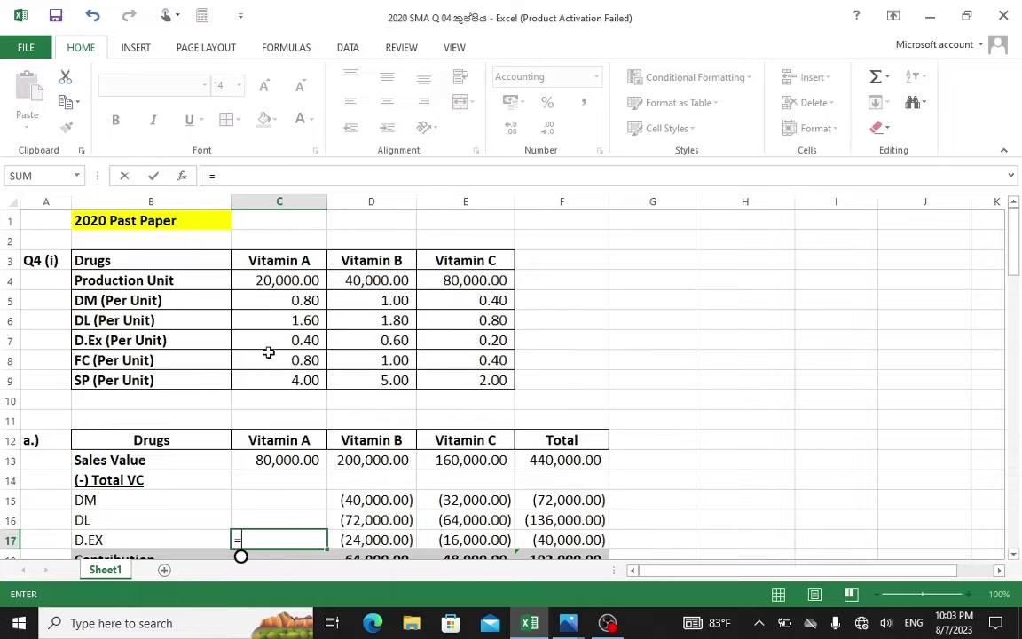
{"action": "left_click", "coordinate": [276, 283]}
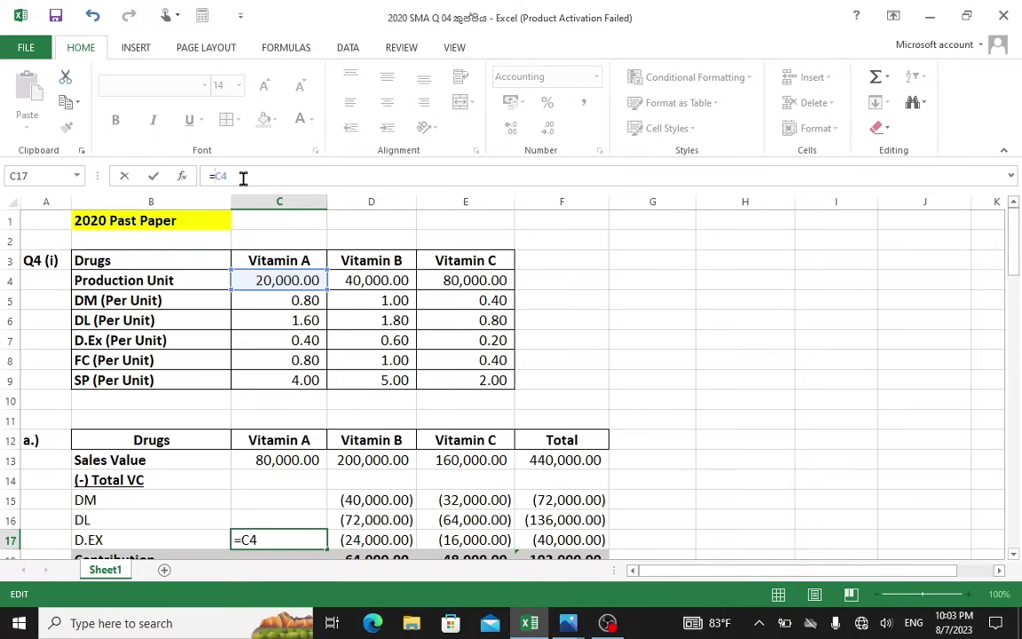
{"action": "type", "text": "-"}
{"action": "mouse_move", "coordinate": [1014, 252]}
{"action": "left_mouse_down"}
{"action": "mouse_move", "coordinate": [1011, 353]}
{"action": "mouse_move", "coordinate": [1002, 283]}
{"action": "mouse_move", "coordinate": [1011, 267]}
{"action": "left_mouse_up"}
{"action": "type", "text": "2.75"}
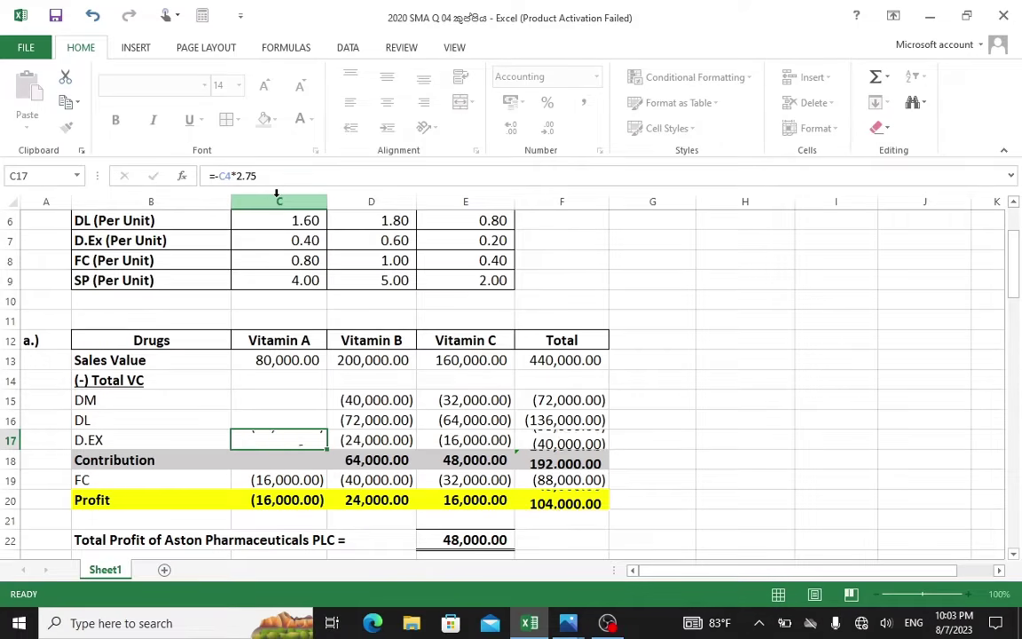
{"action": "key", "text": "Return"}
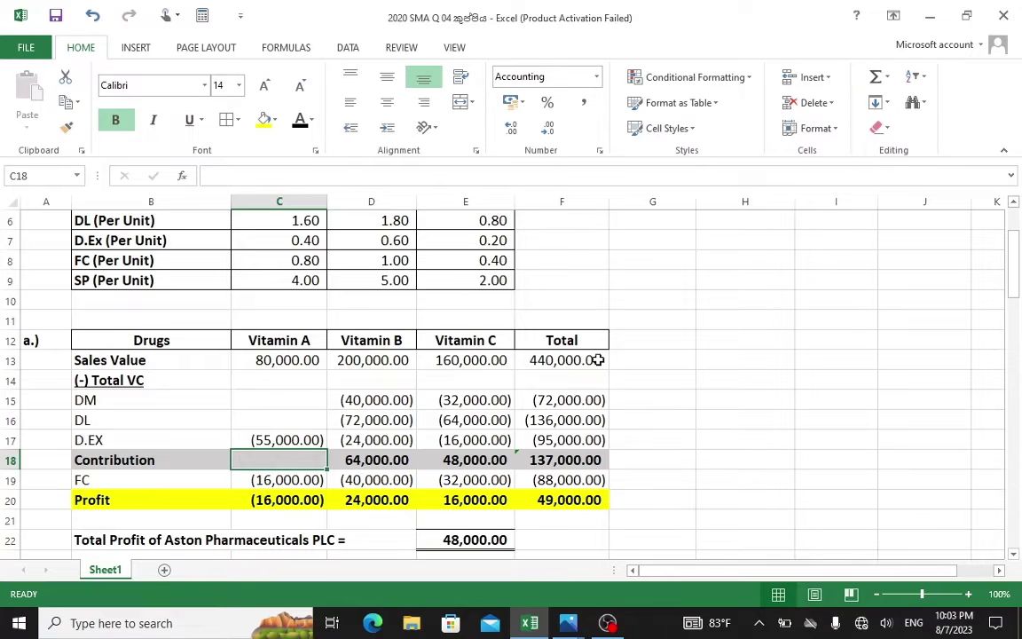
- Check the total profit (F20) of the part a) statement with Vitamin A imported
{"action": "scroll", "coordinate": [566, 514], "scroll_direction": "down", "scroll_amount": 1}
{"action": "scroll", "coordinate": [566, 514], "scroll_direction": "down", "scroll_amount": 1}
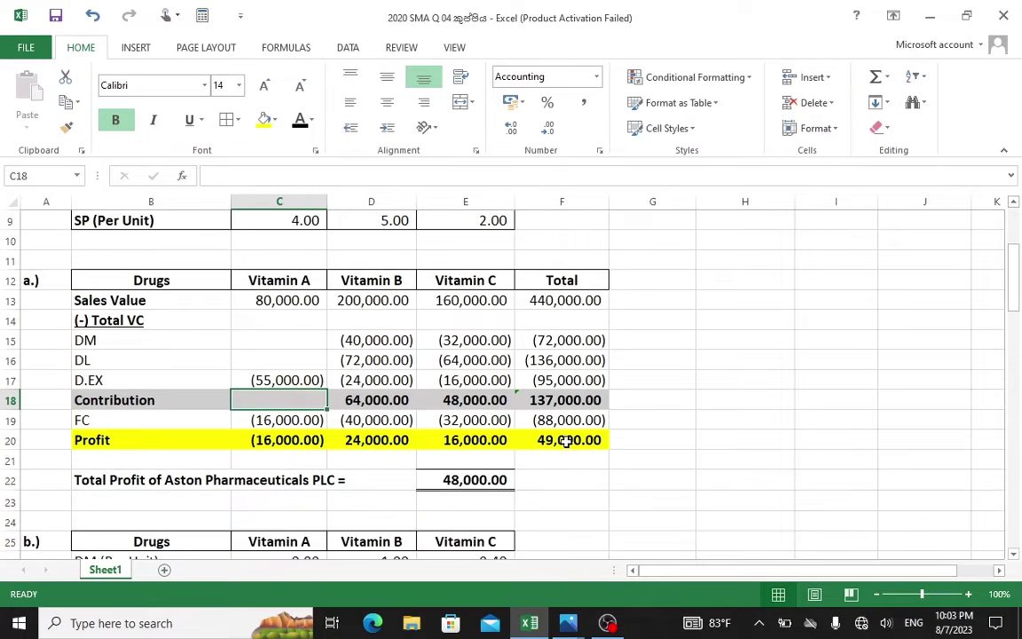
{"action": "left_click", "coordinate": [573, 441]}
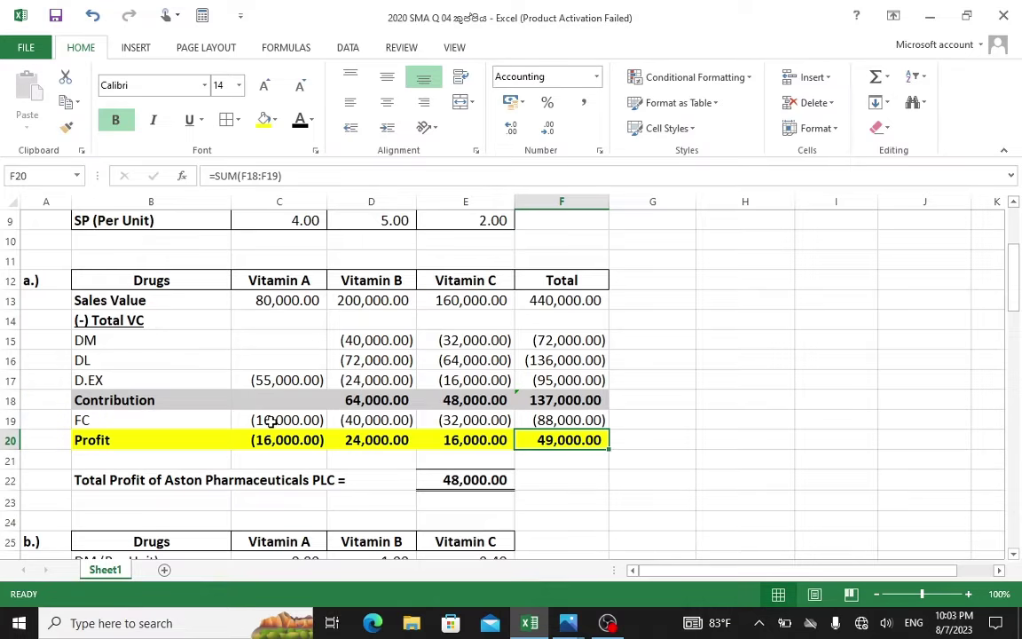
- Undo the changes to Vitamin A's variable costs to restore its original DM, DL and D.EX values (C15:C17), and deselect them
{"action": "key", "text": "ctrl+z"}
{"action": "key", "text": "ctrl+z"}
{"action": "key", "text": "ctrl+z"}
{"action": "key", "text": "ctrl+z"}
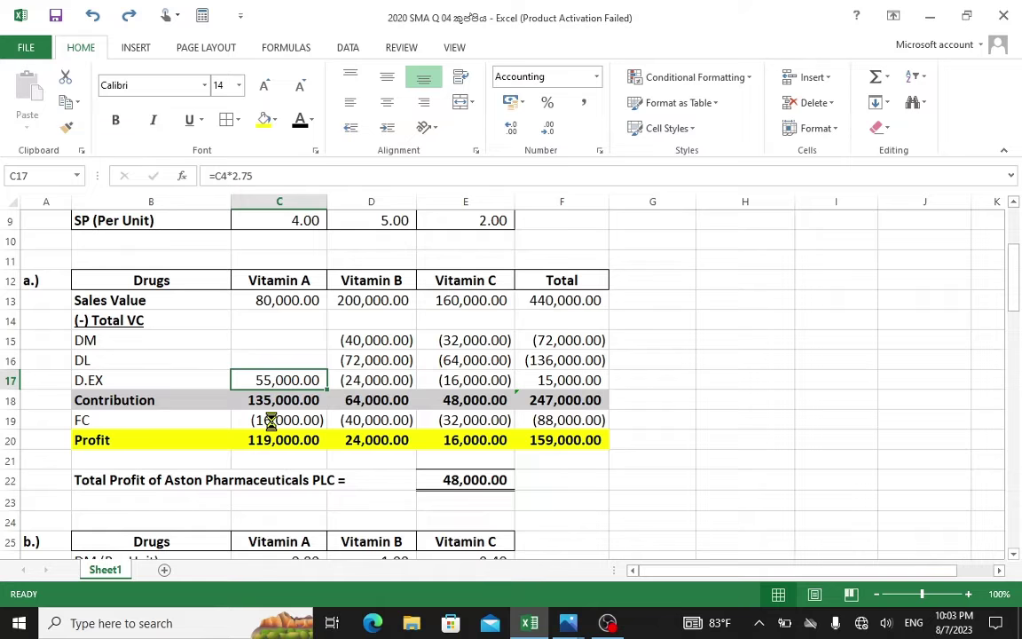
{"action": "key", "text": "ctrl+y"}
{"action": "key", "text": "ctrl+y"}
{"action": "scroll", "coordinate": [284, 391], "scroll_direction": "down", "scroll_amount": 3}
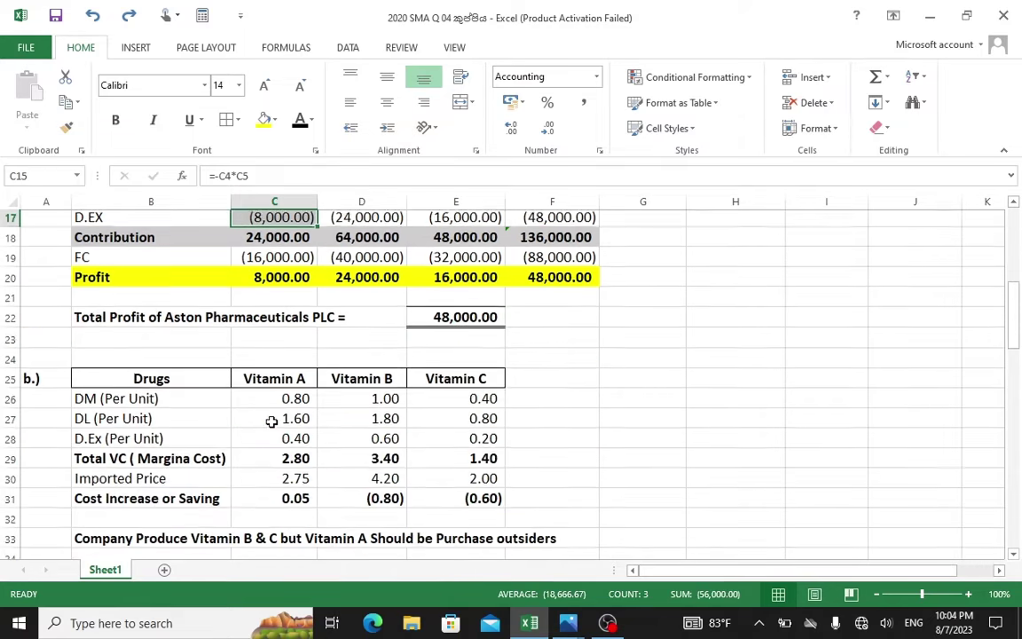
{"action": "left_click", "coordinate": [707, 463]}
- Switch to the question image 2020 Q 04 ii.jpg in Photos and read part II's product data, available hours and requirements a and b
{"action": "scroll", "coordinate": [452, 439], "scroll_direction": "down", "scroll_amount": 6}
{"action": "scroll", "coordinate": [322, 435], "scroll_direction": "up", "scroll_amount": 2}
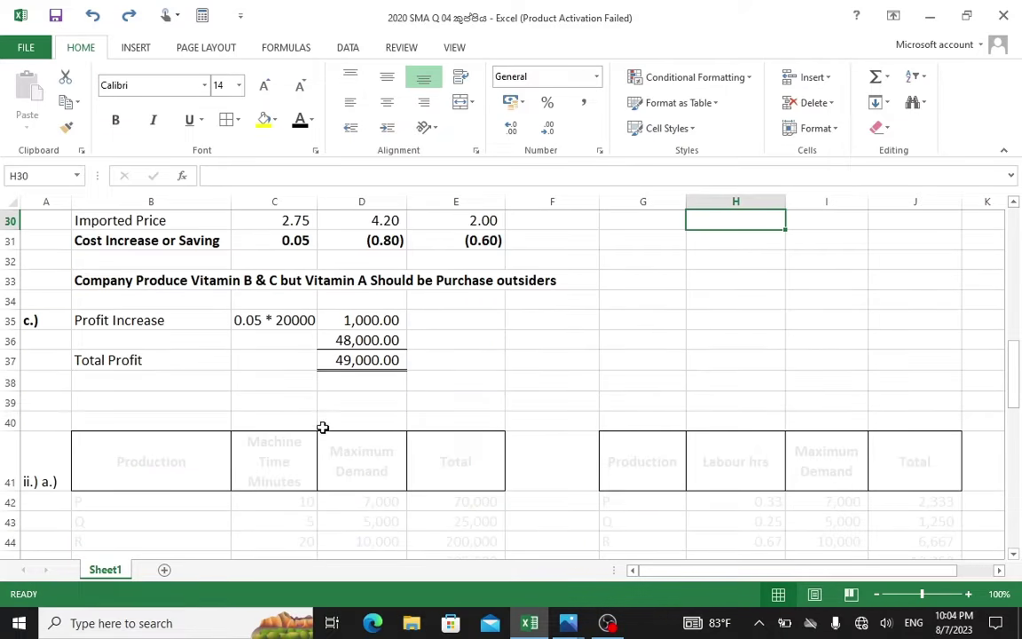
{"action": "scroll", "coordinate": [353, 365], "scroll_direction": "up", "scroll_amount": 2}
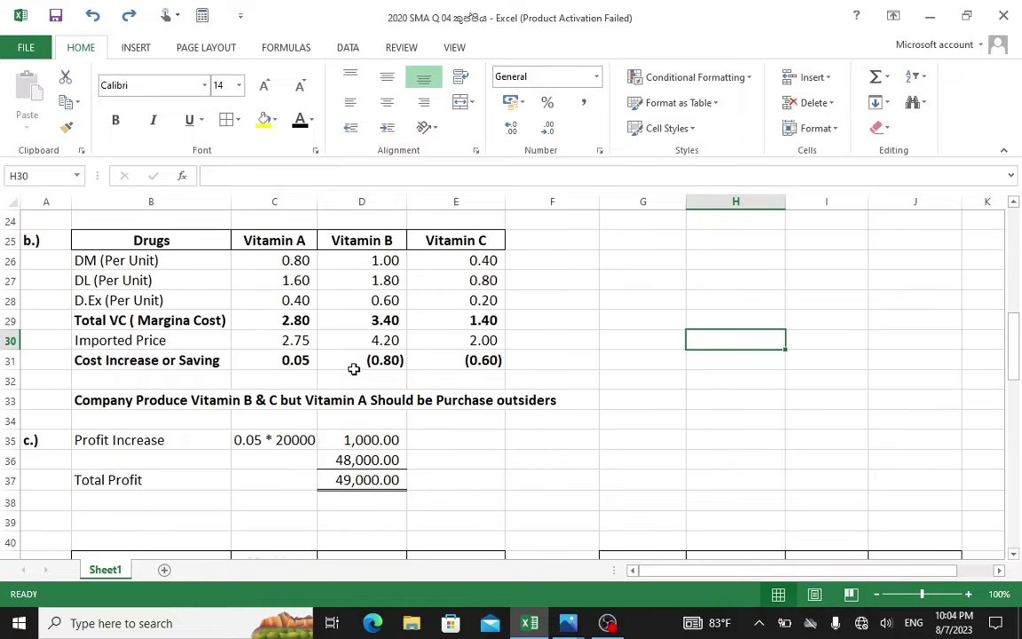
{"action": "left_click", "coordinate": [568, 623]}
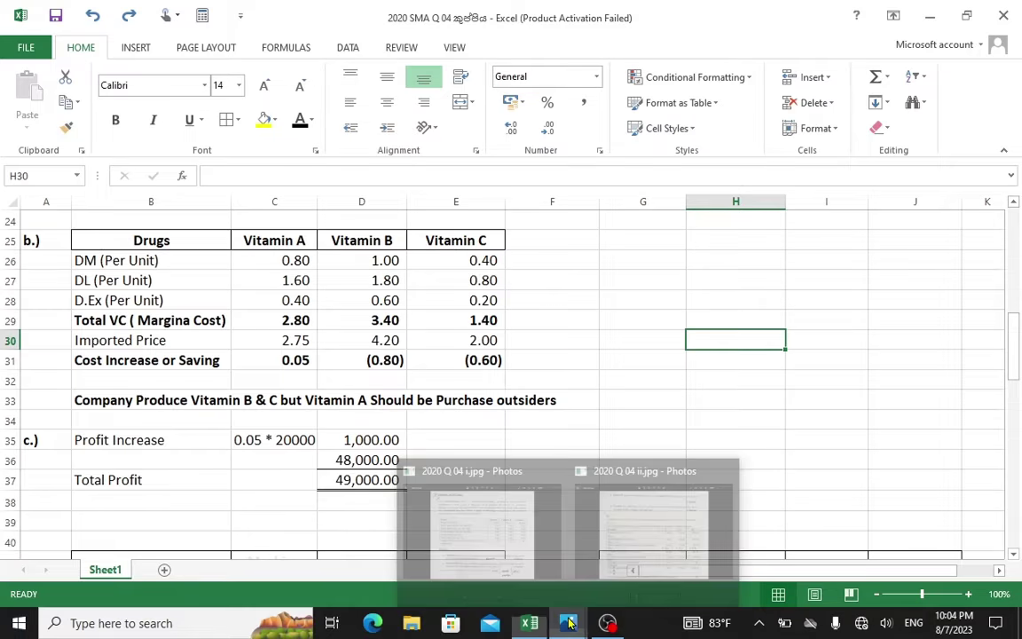
{"action": "left_click", "coordinate": [624, 517]}
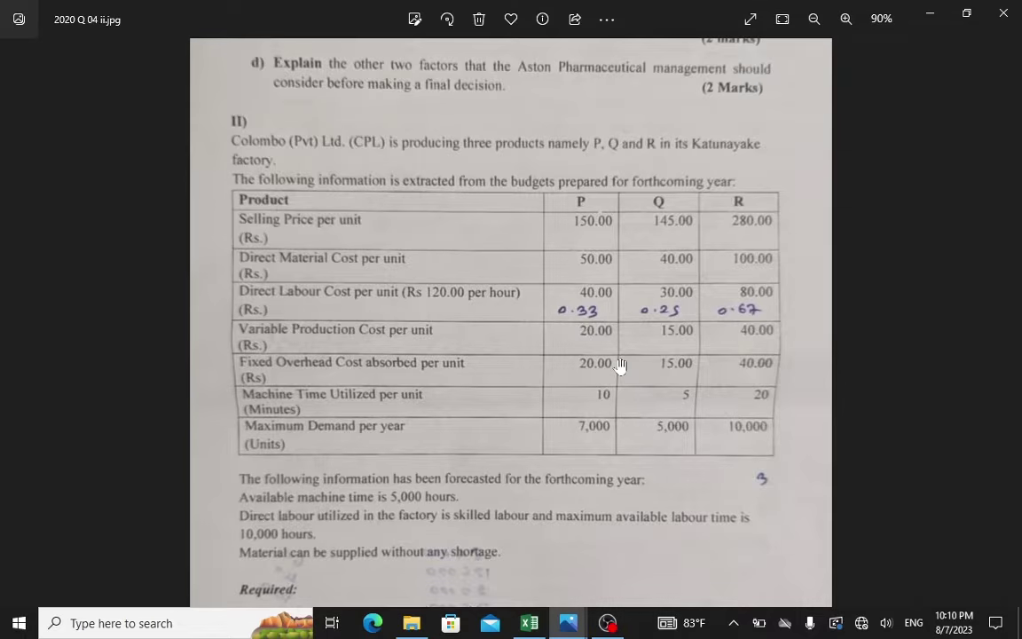
{"action": "scroll", "coordinate": [529, 406], "scroll_direction": "down", "scroll_amount": 1}
{"action": "scroll", "coordinate": [376, 491], "scroll_direction": "down", "scroll_amount": 1}
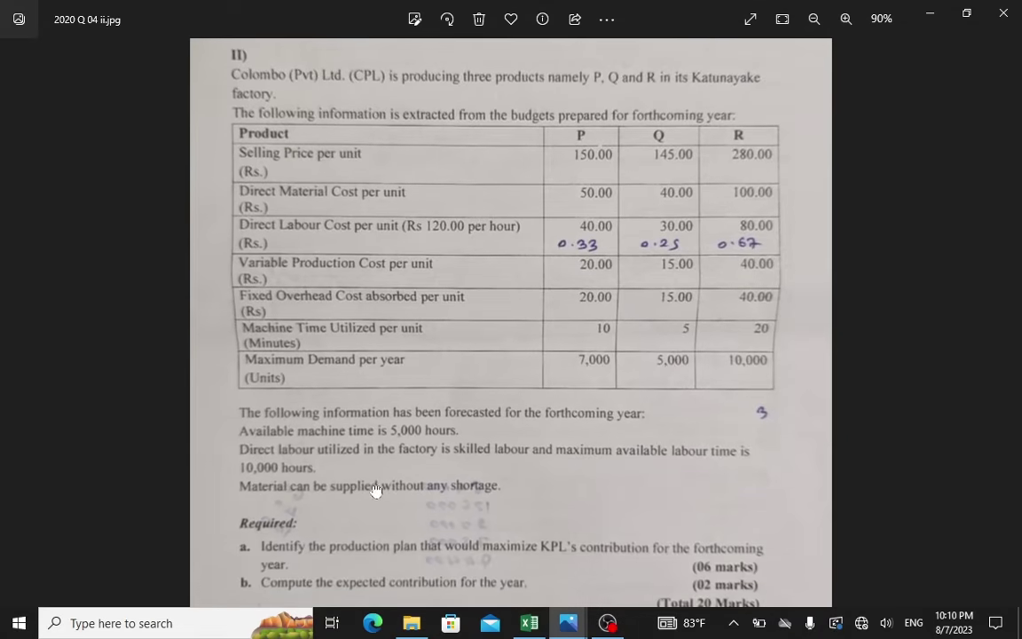
{"action": "scroll", "coordinate": [376, 491], "scroll_direction": "down", "scroll_amount": 1}
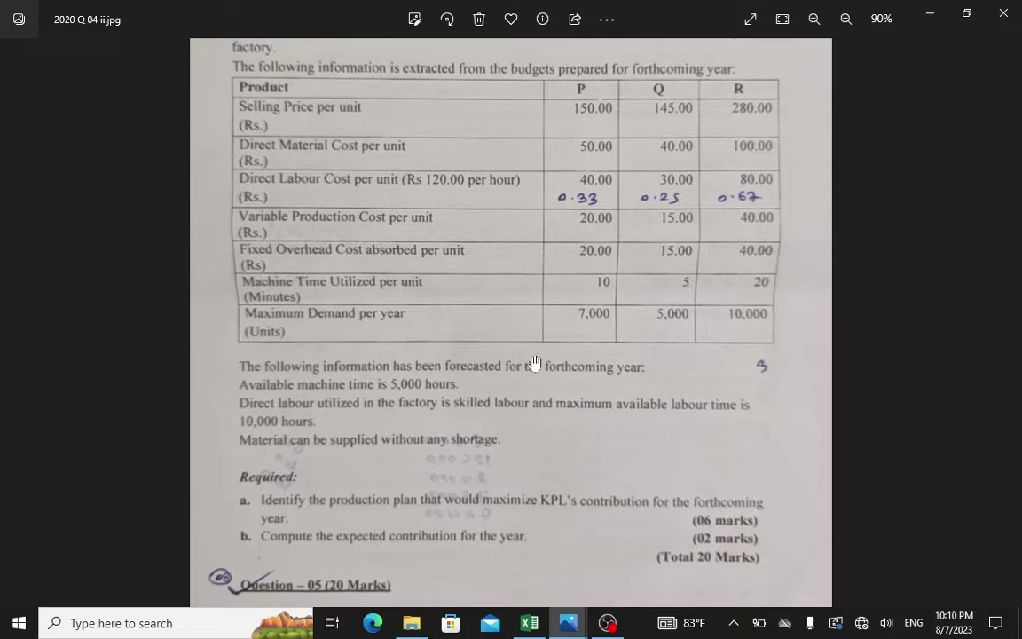
{"action": "scroll", "coordinate": [495, 341], "scroll_direction": "up", "scroll_amount": 1}
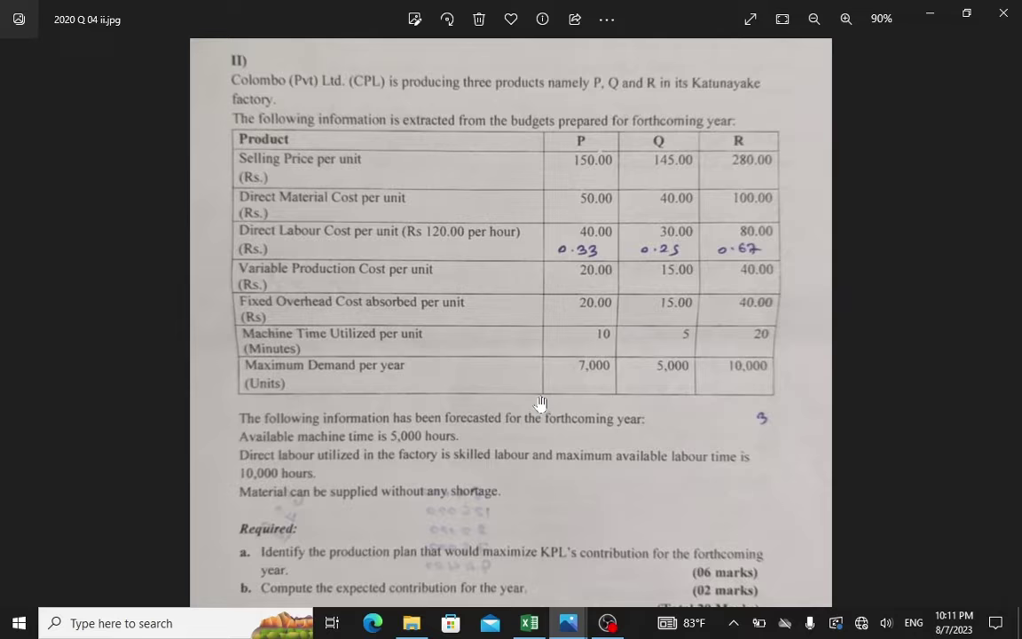
- Compare the ii.) a.) tables in the Excel workbook with the machine time given in the question image, ending in Excel
{"action": "left_click", "coordinate": [531, 625]}
{"action": "scroll", "coordinate": [283, 371], "scroll_direction": "down", "scroll_amount": 1}
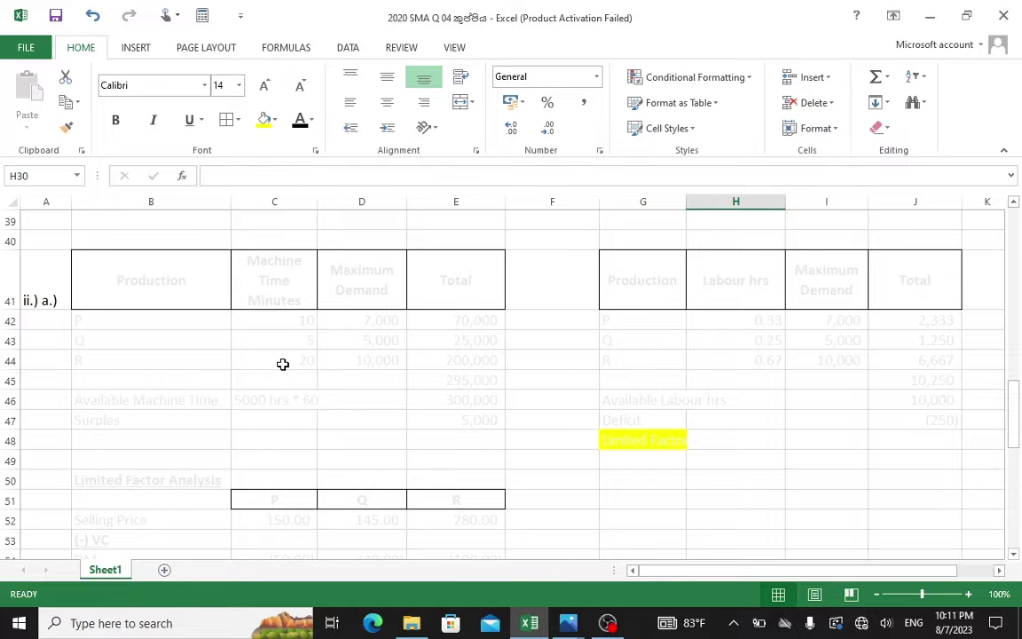
{"action": "key", "text": "alt+Tab"}
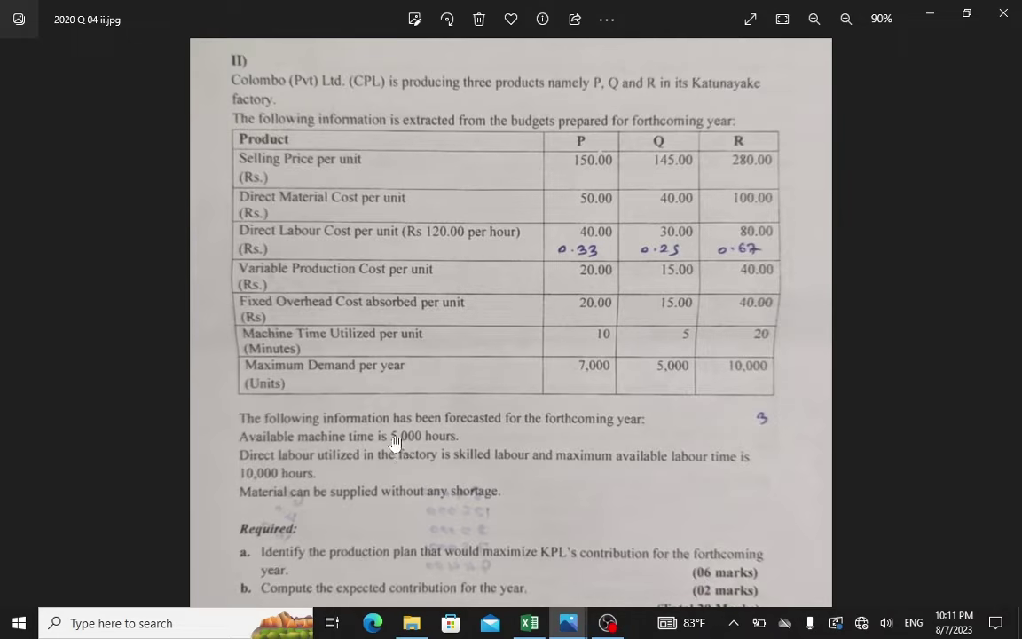
{"action": "key", "text": "alt+Tab"}
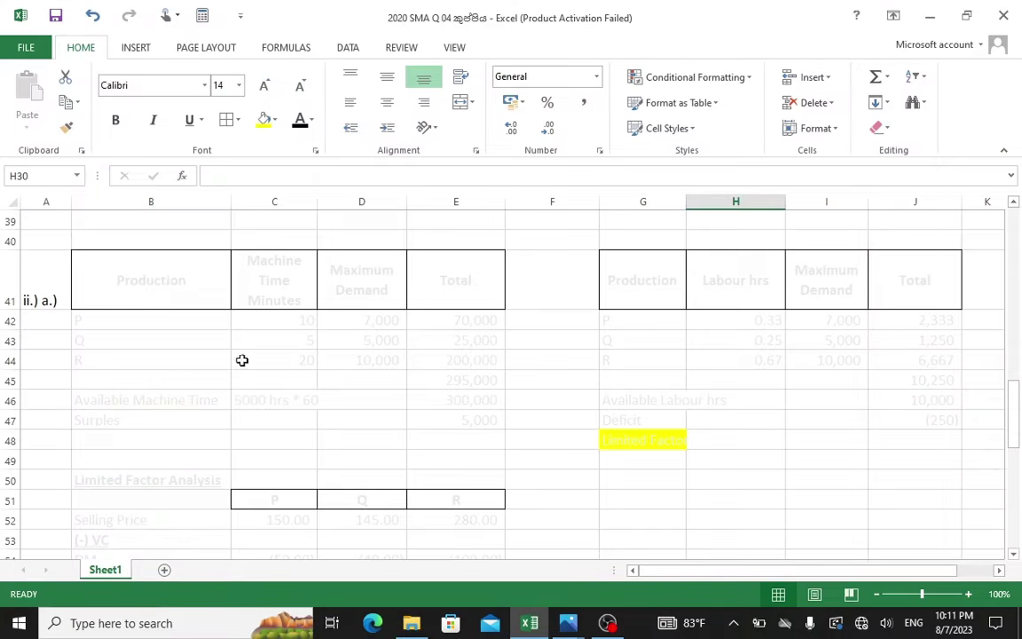
- Set the font color of the machine time table's header (B41:E41) and the P, Q, R and total rows (B42:E45) to black
{"action": "left_click_drag", "start_coordinate": [139, 291], "coordinate": [441, 289]}
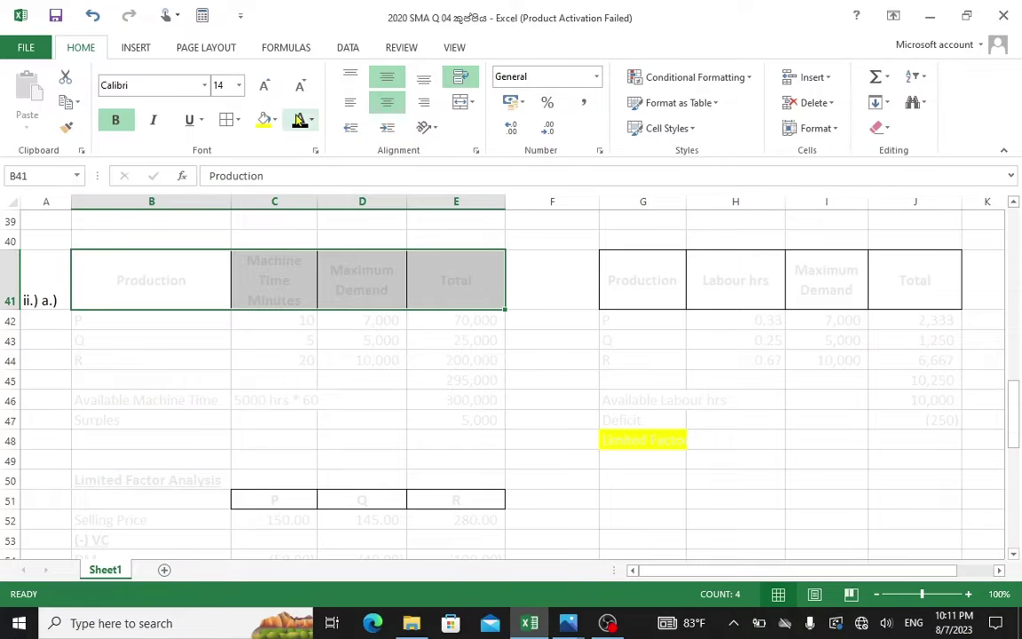
{"action": "left_click", "coordinate": [310, 119]}
{"action": "left_click", "coordinate": [301, 175]}
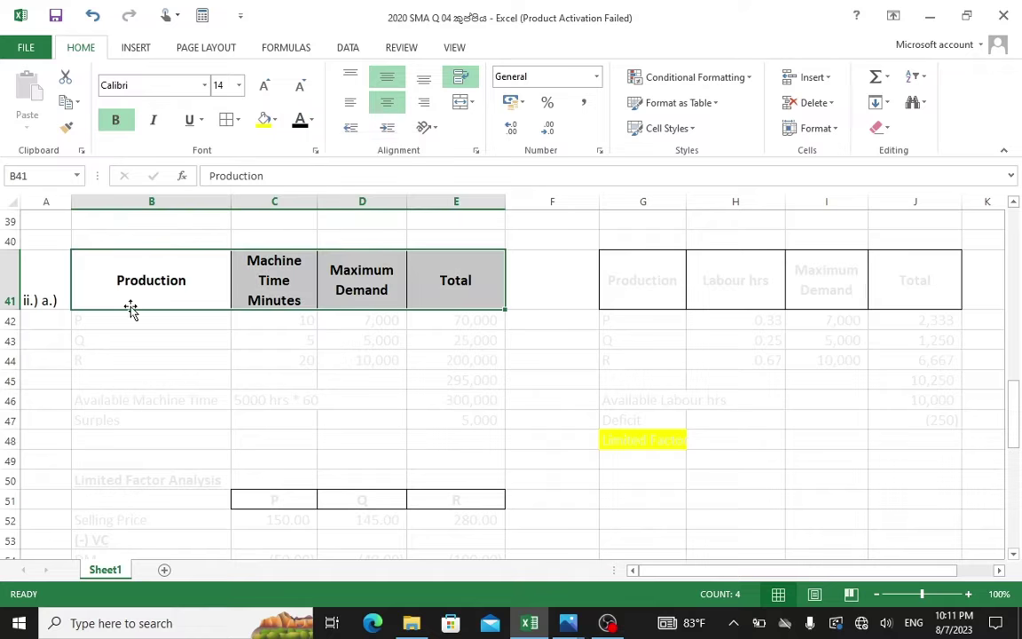
{"action": "left_click_drag", "start_coordinate": [144, 319], "coordinate": [455, 384]}
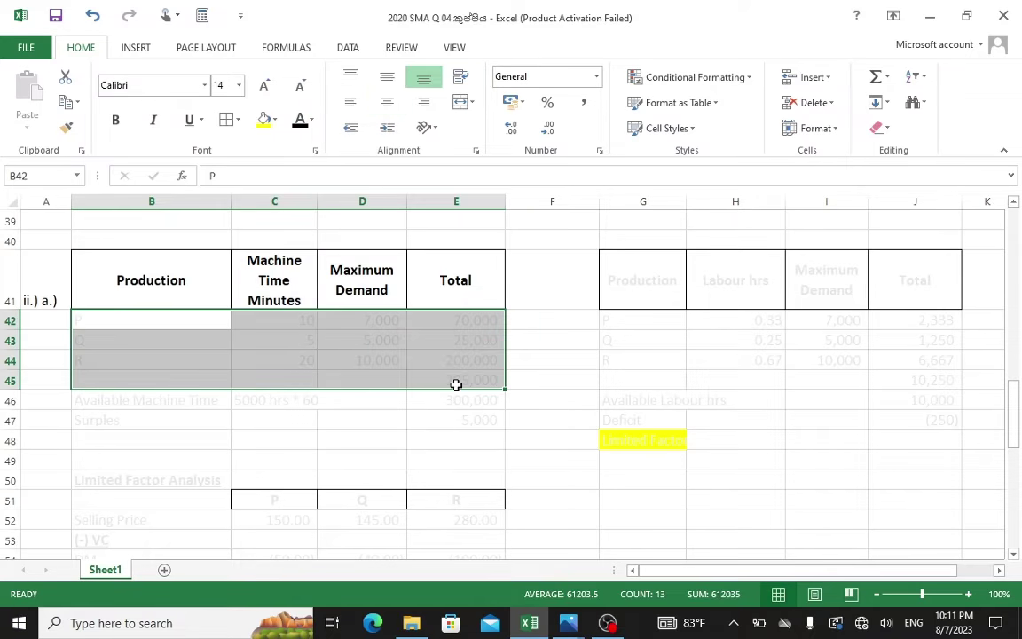
{"action": "left_click", "coordinate": [310, 119]}
{"action": "left_click", "coordinate": [306, 175]}
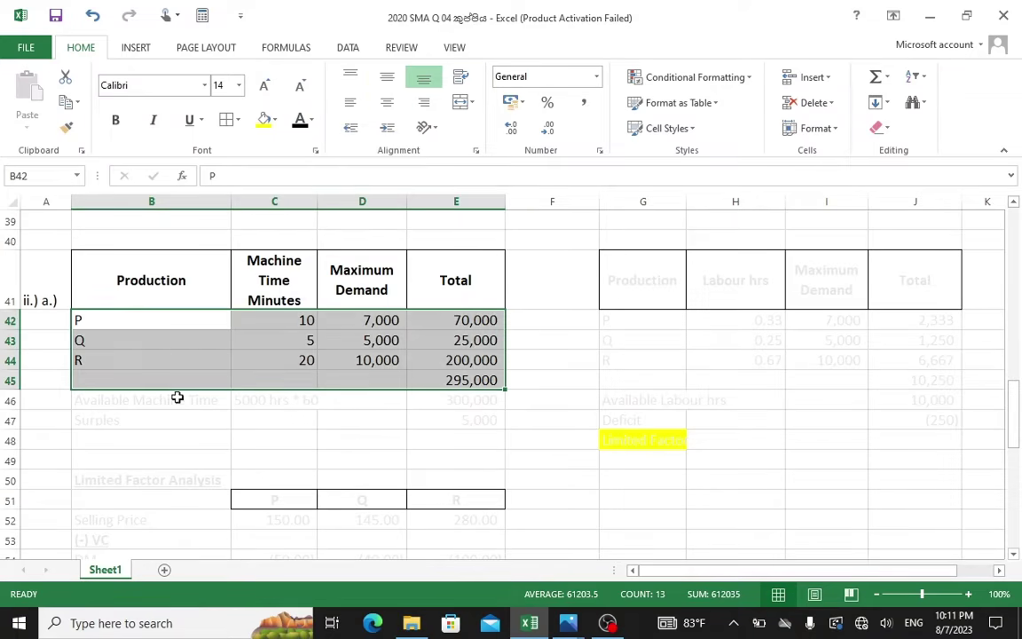
- Set the font color of the Available Machine Time and Surples rows (B46:E47) to black and select the Production header (B41)
{"action": "left_click_drag", "start_coordinate": [176, 397], "coordinate": [455, 422]}
{"action": "left_click", "coordinate": [309, 118]}
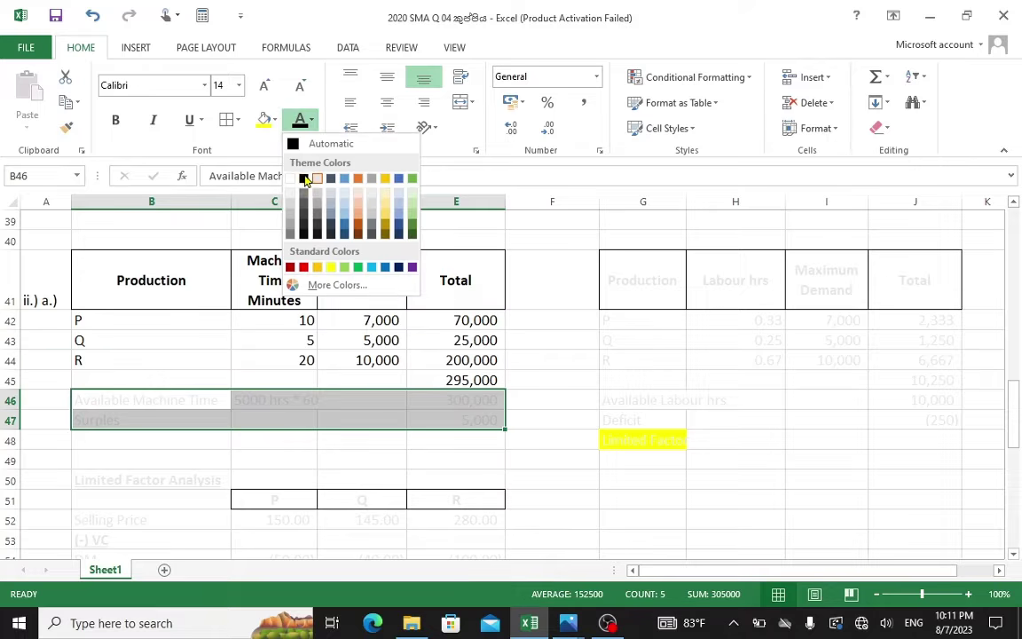
{"action": "left_click", "coordinate": [305, 176]}
{"action": "left_click", "coordinate": [259, 283]}
{"action": "left_click", "coordinate": [157, 281]}
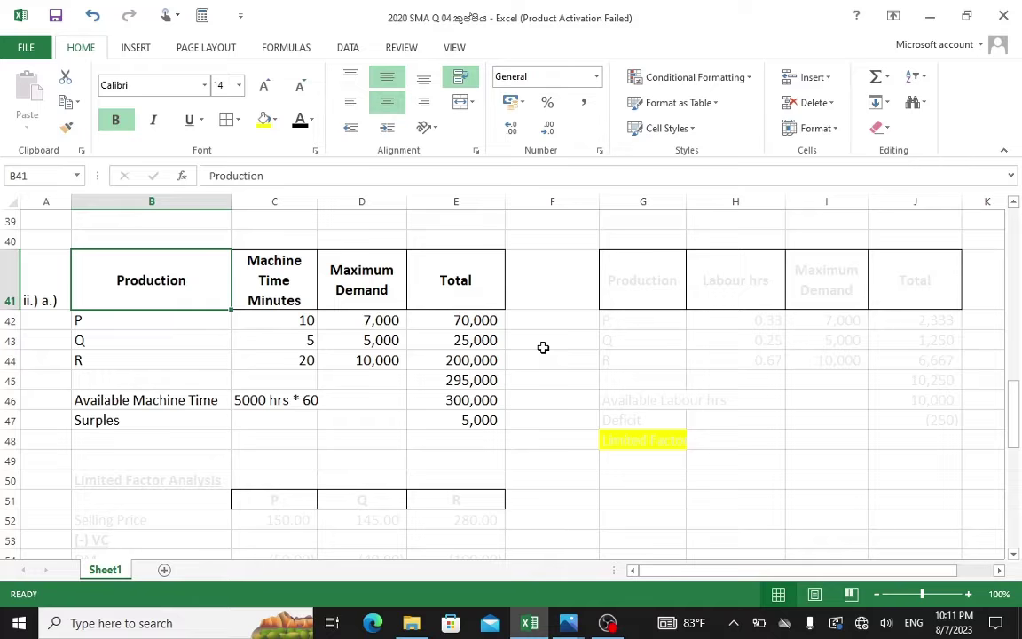
- Compare the machine time table's minutes and maximum demand for P, Q and R with the question image, ending in Excel
{"action": "key", "text": "alt+Tab"}
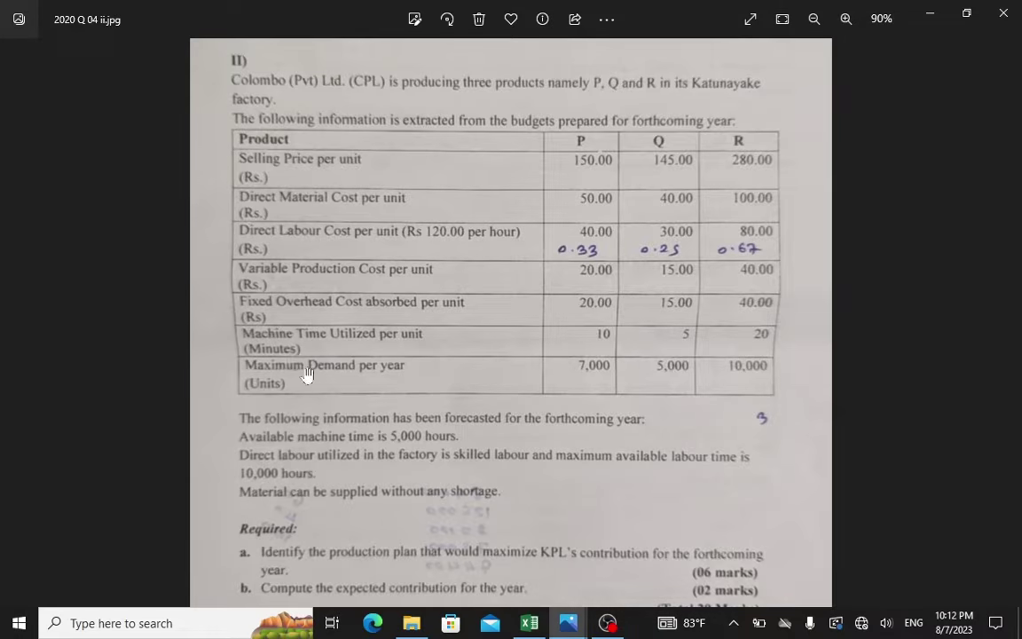
{"action": "key", "text": "alt+Tab"}
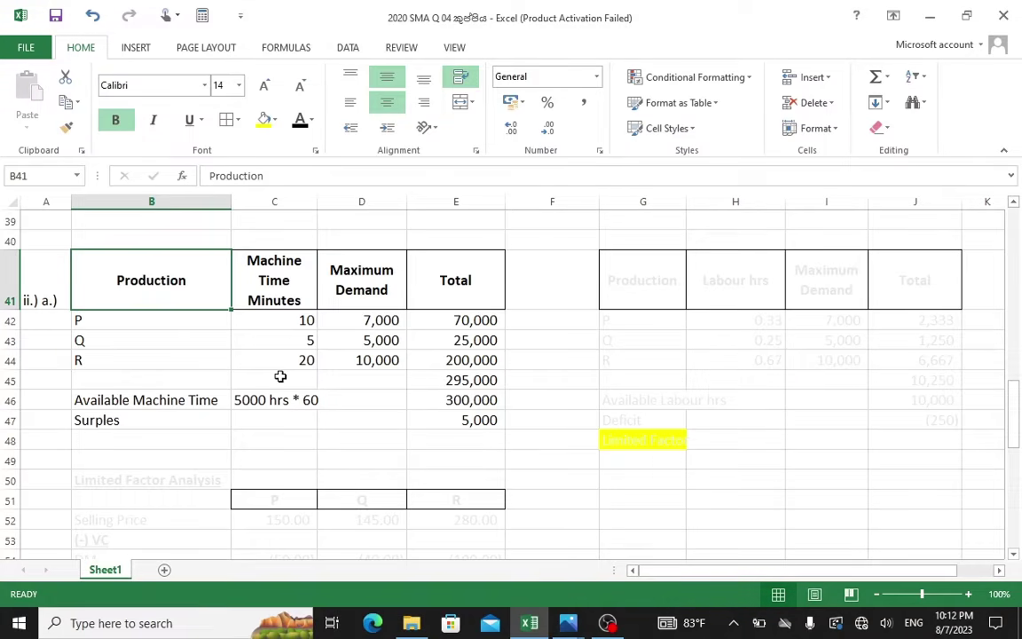
{"action": "key", "text": "alt+Tab"}
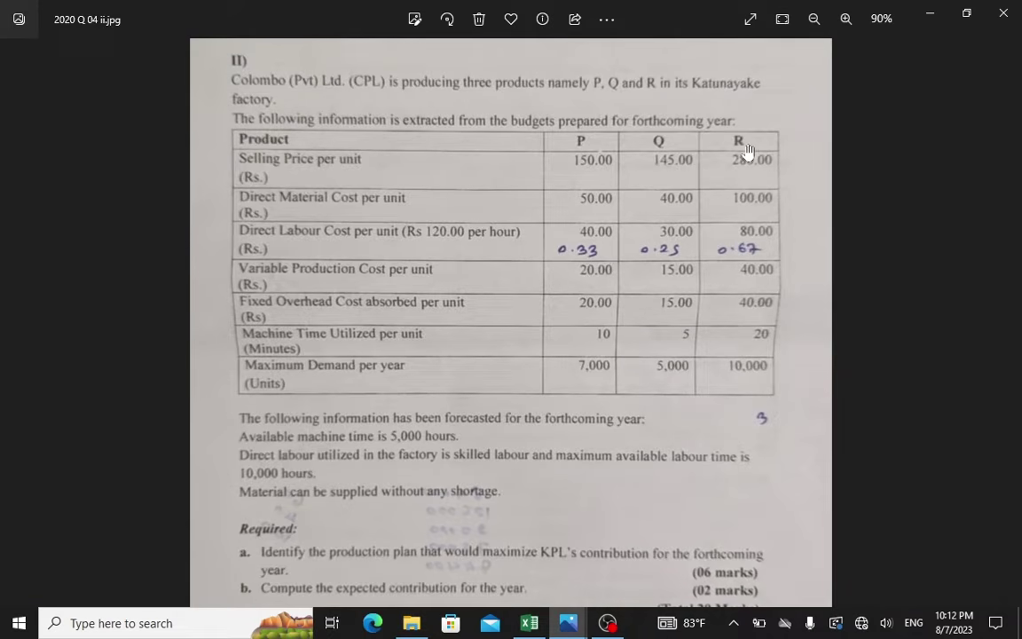
{"action": "key", "text": "alt+Tab"}
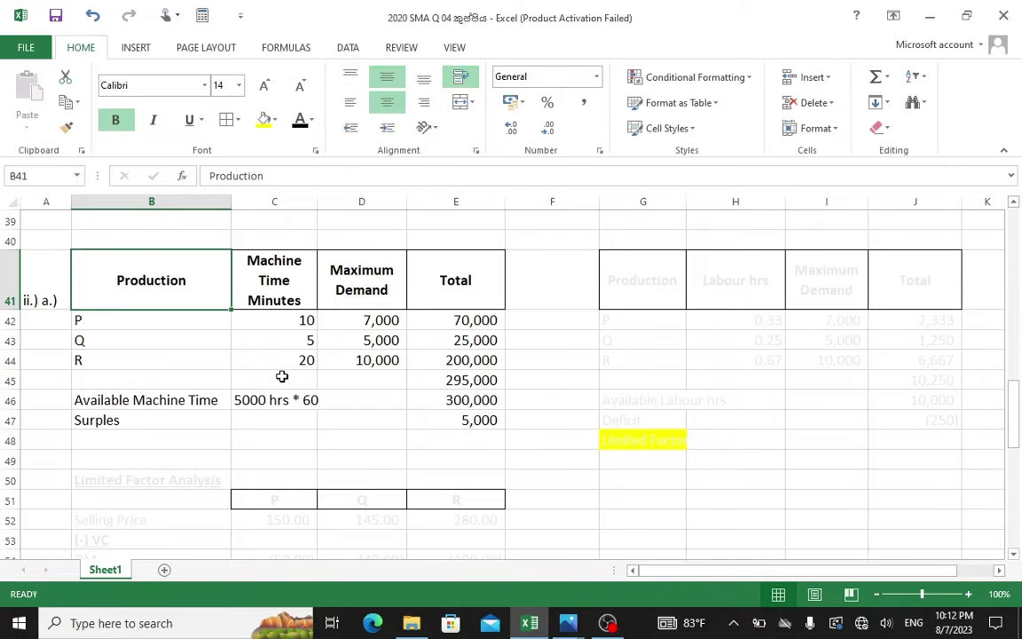
- Add a top border to the machine time table's total cell (E45)
{"action": "left_click", "coordinate": [475, 380]}
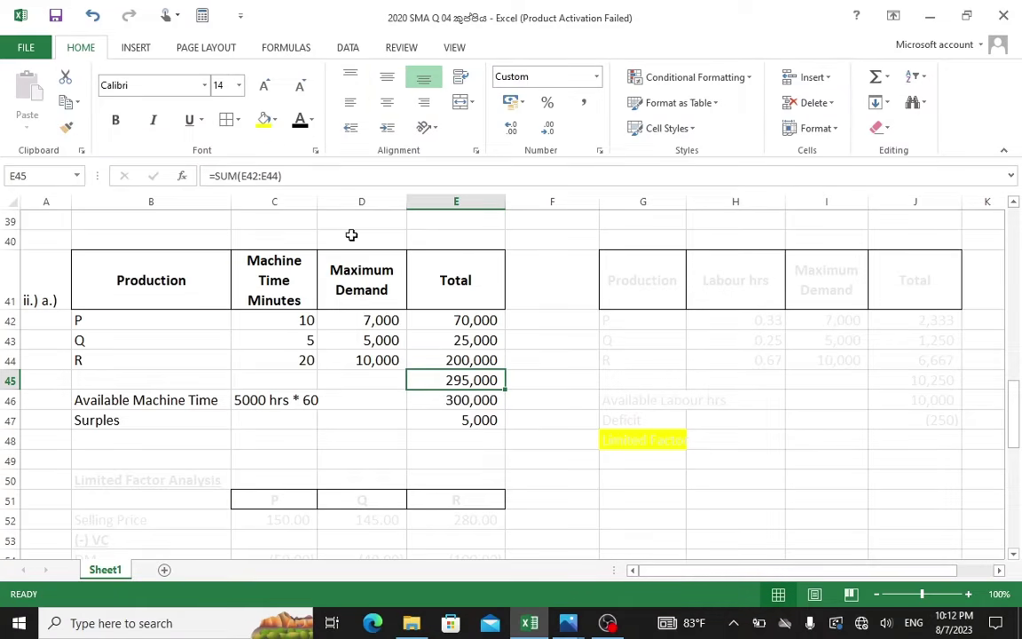
{"action": "left_click", "coordinate": [237, 121]}
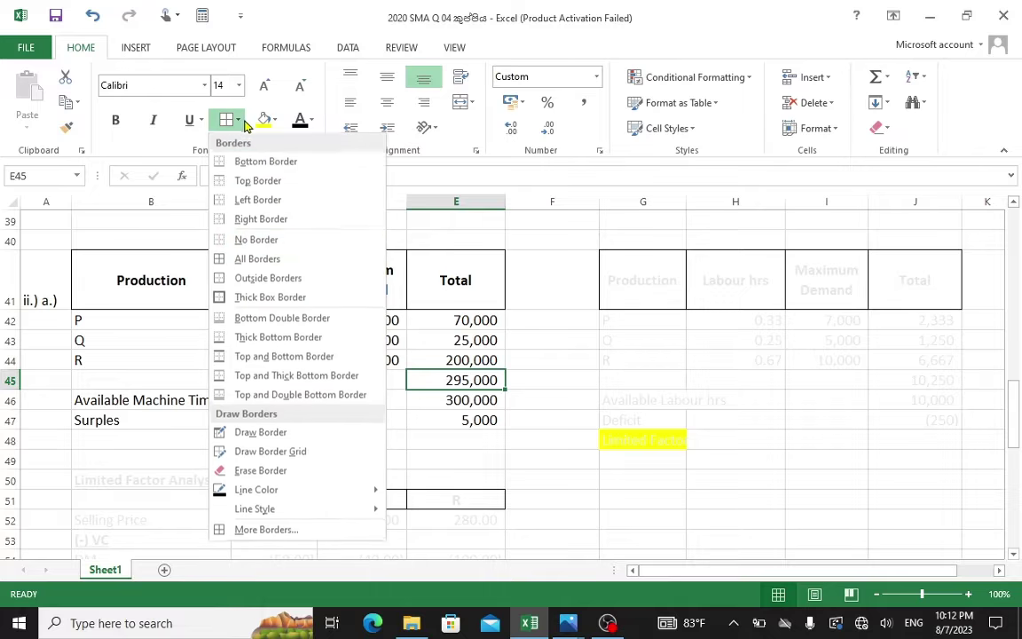
{"action": "left_click", "coordinate": [257, 181]}
{"action": "left_click", "coordinate": [492, 356]}
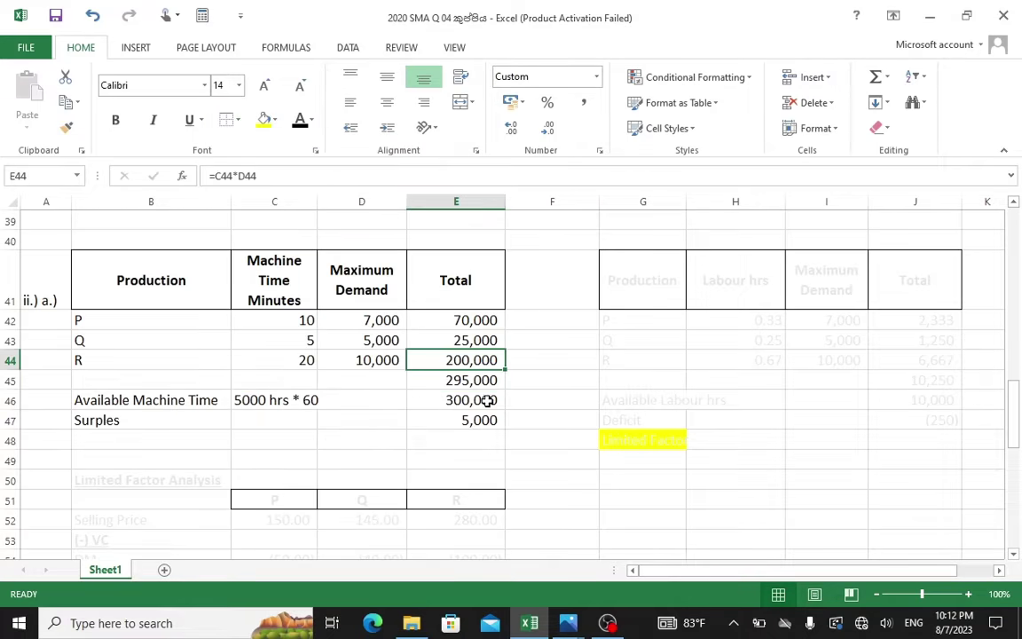
- Check the total, Available Machine Time and Surples figures (E45:E47) against the available machine time in the question image
{"action": "left_click", "coordinate": [477, 382]}
{"action": "left_click", "coordinate": [479, 418]}
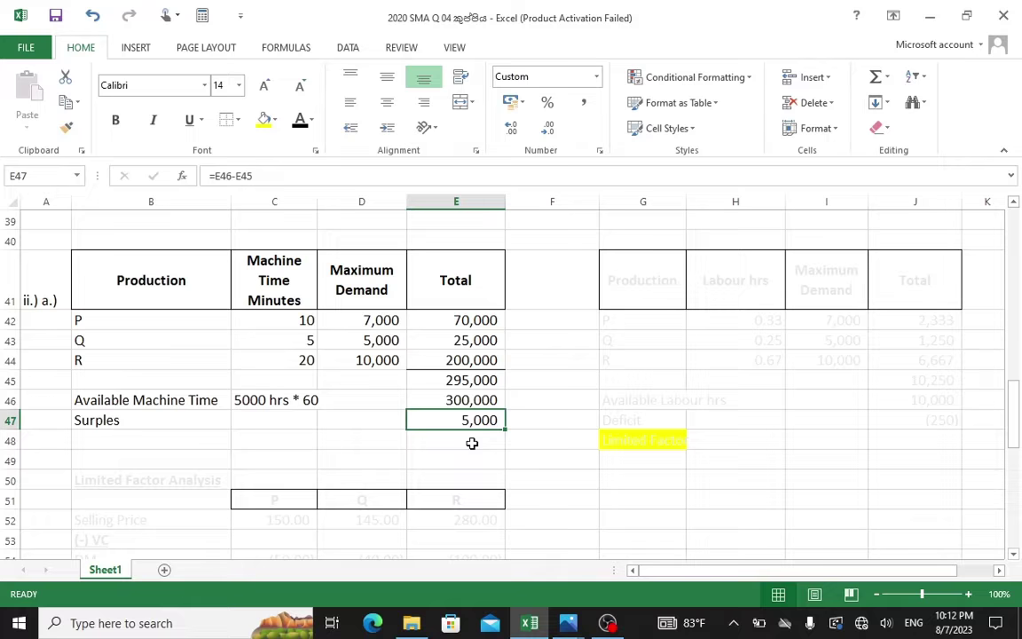
{"action": "left_click", "coordinate": [472, 379]}
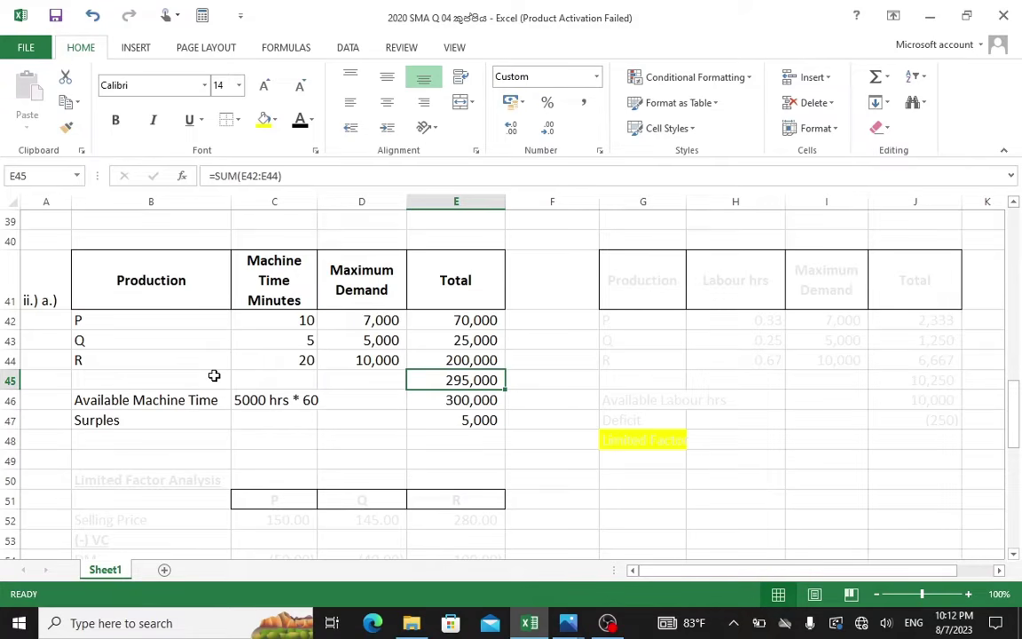
{"action": "key", "text": "alt+Tab"}
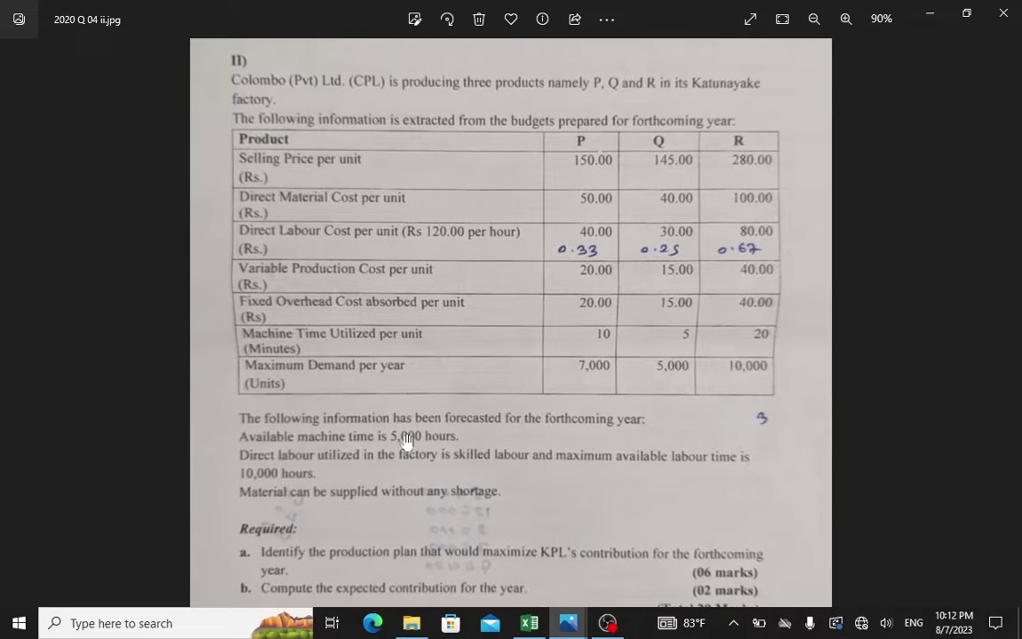
{"action": "key", "text": "alt+Tab"}
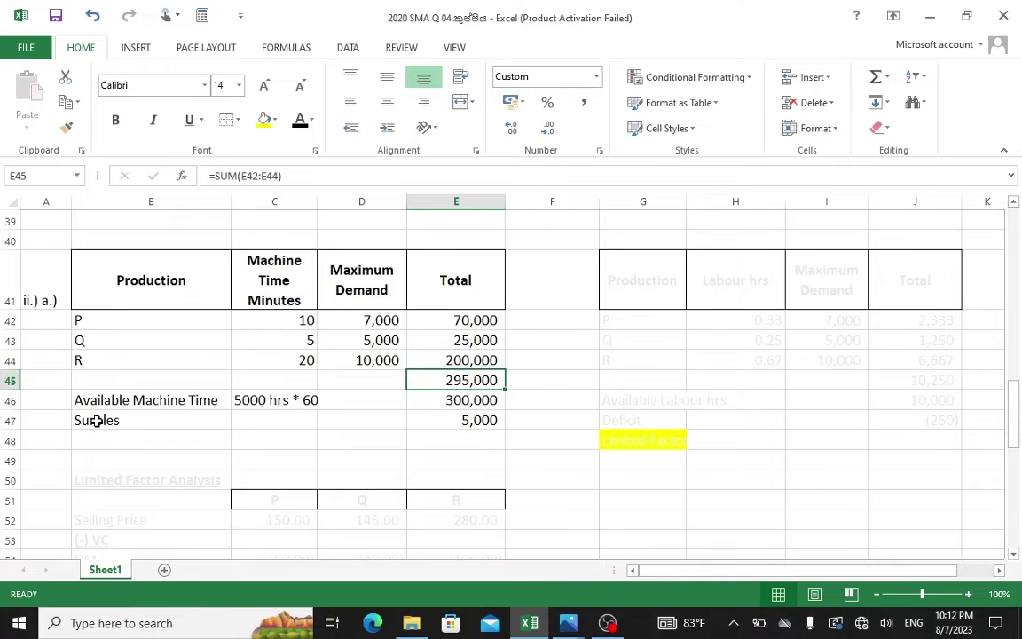
{"action": "left_click", "coordinate": [460, 405]}
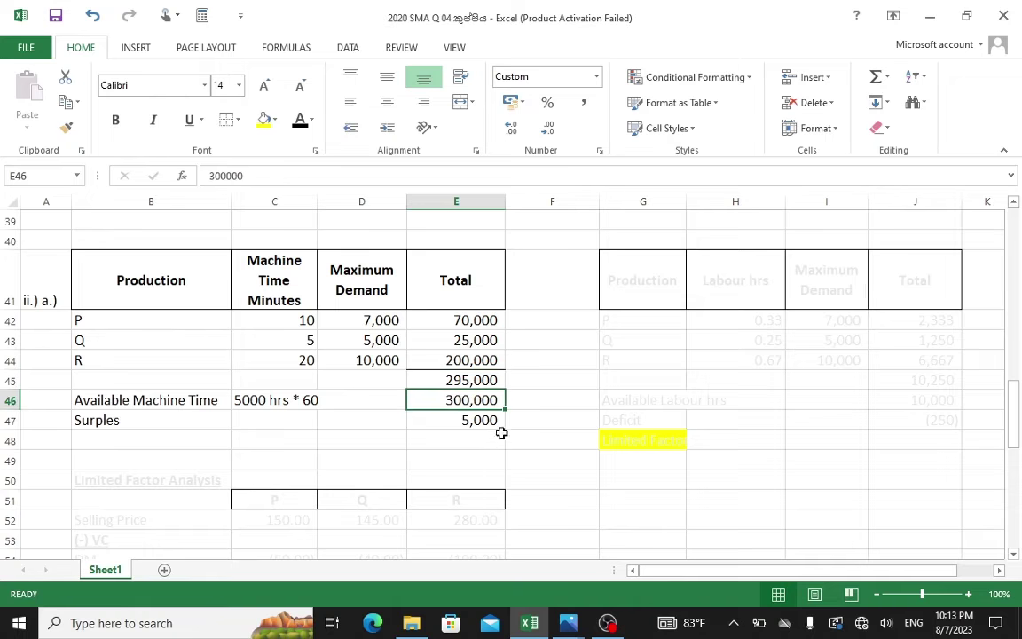
{"action": "key", "text": "alt+Tab"}
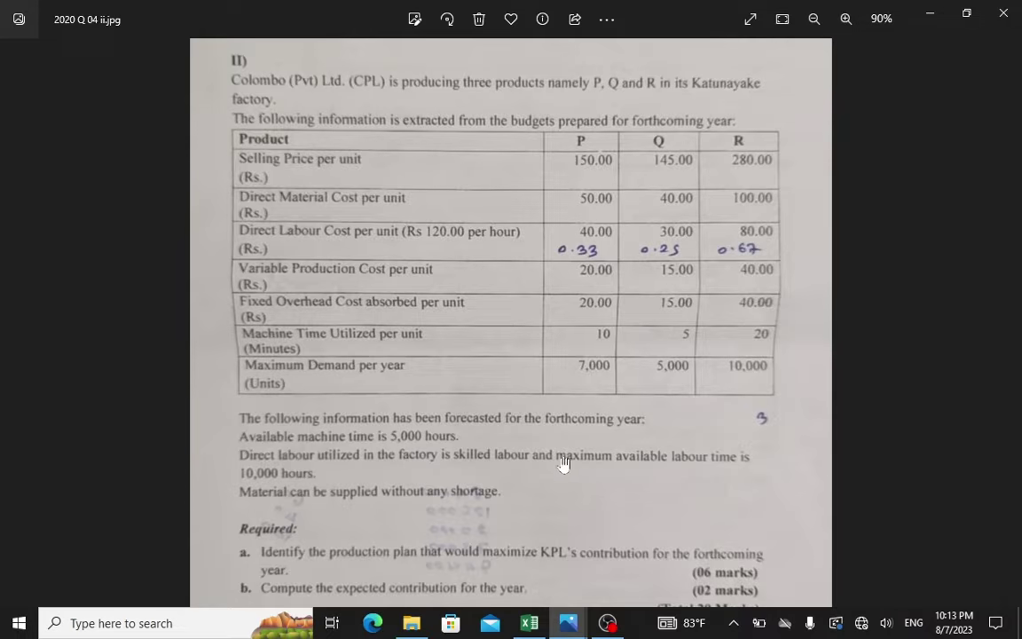
{"action": "key", "text": "alt+Tab"}
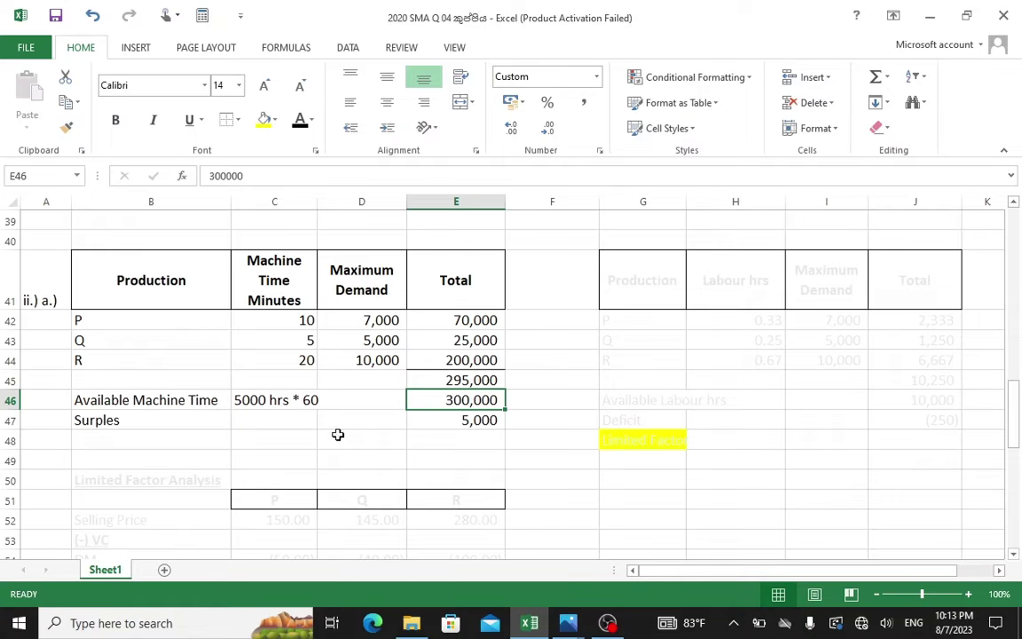
{"action": "left_click", "coordinate": [472, 422]}
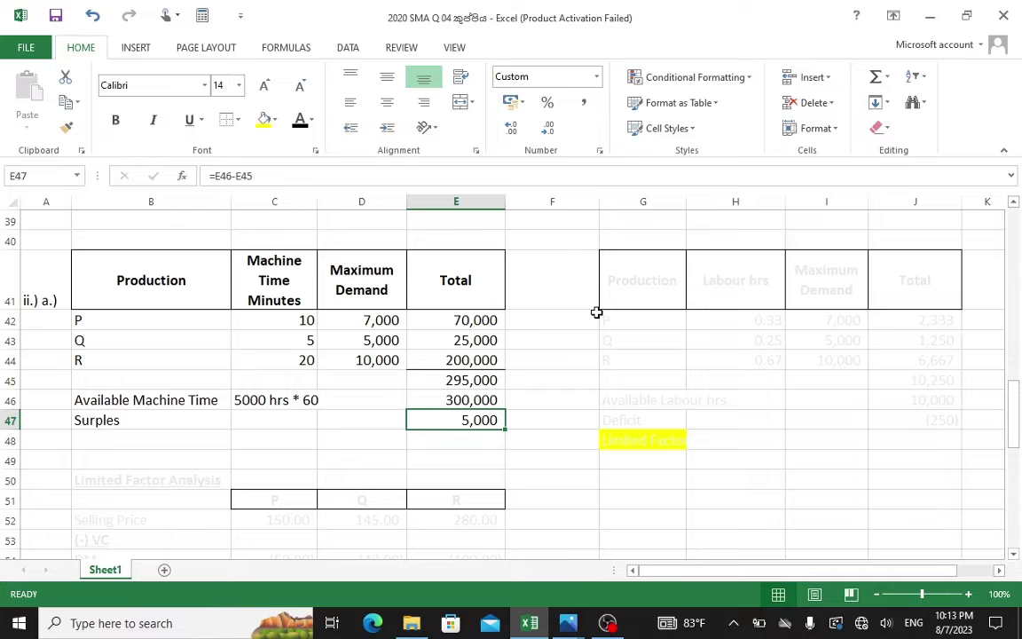
- Set the font color of the whole labour hours table (G41:J48) to black
{"action": "left_click_drag", "start_coordinate": [630, 270], "coordinate": [958, 435]}
{"action": "left_click", "coordinate": [310, 120]}
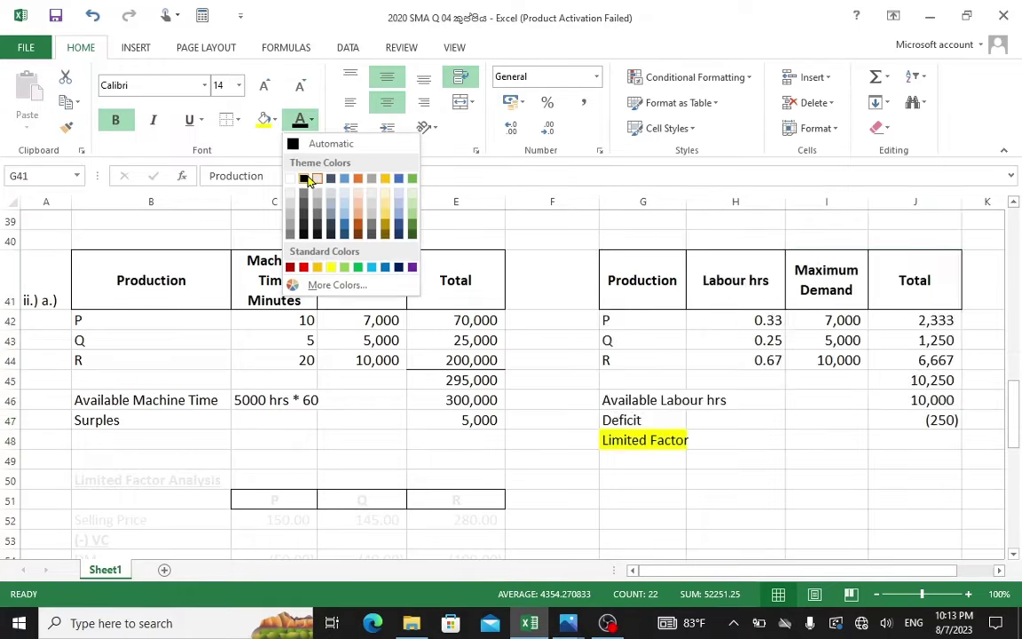
{"action": "left_click", "coordinate": [306, 175]}
- Check the question image for the available labour hours and the direct labour cost rate, returning to the labour hours table in Excel
{"action": "key", "text": "alt+Tab"}
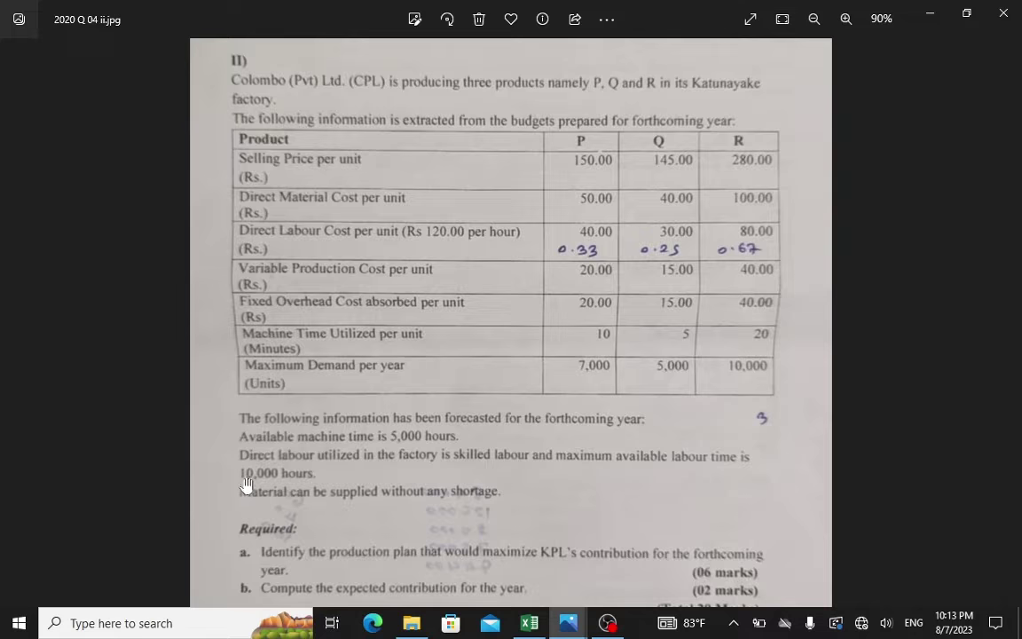
{"action": "key", "text": "alt+Tab"}
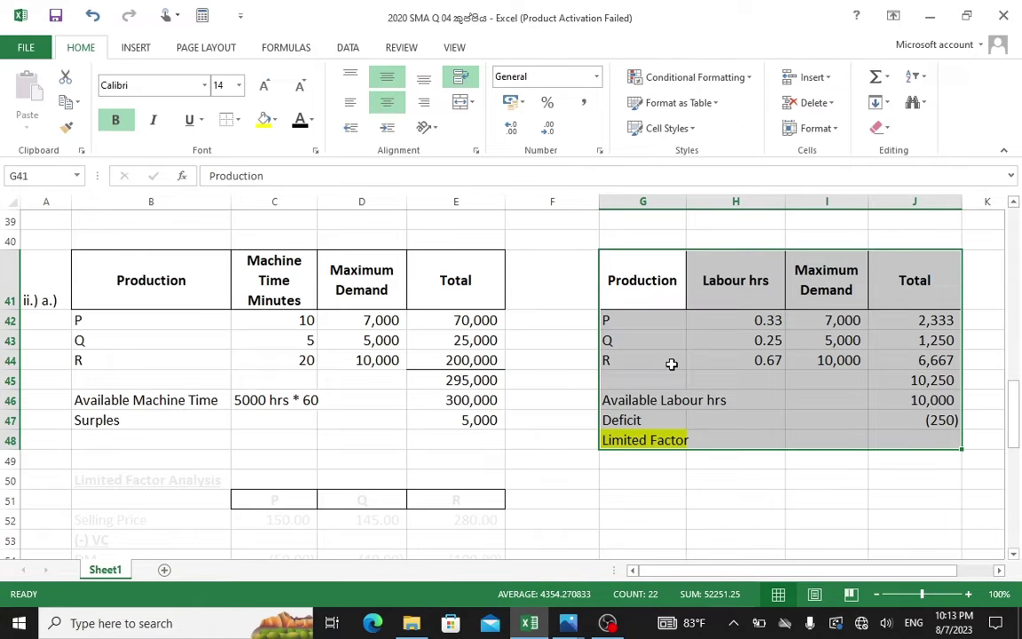
{"action": "key", "text": "alt+Tab"}
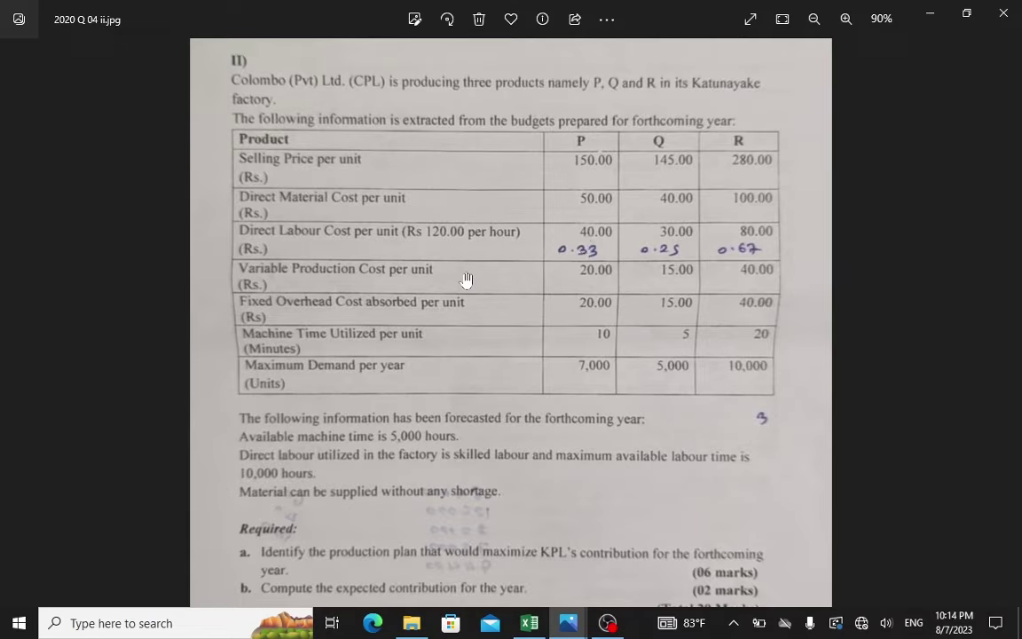
{"action": "key", "text": "alt+Tab"}
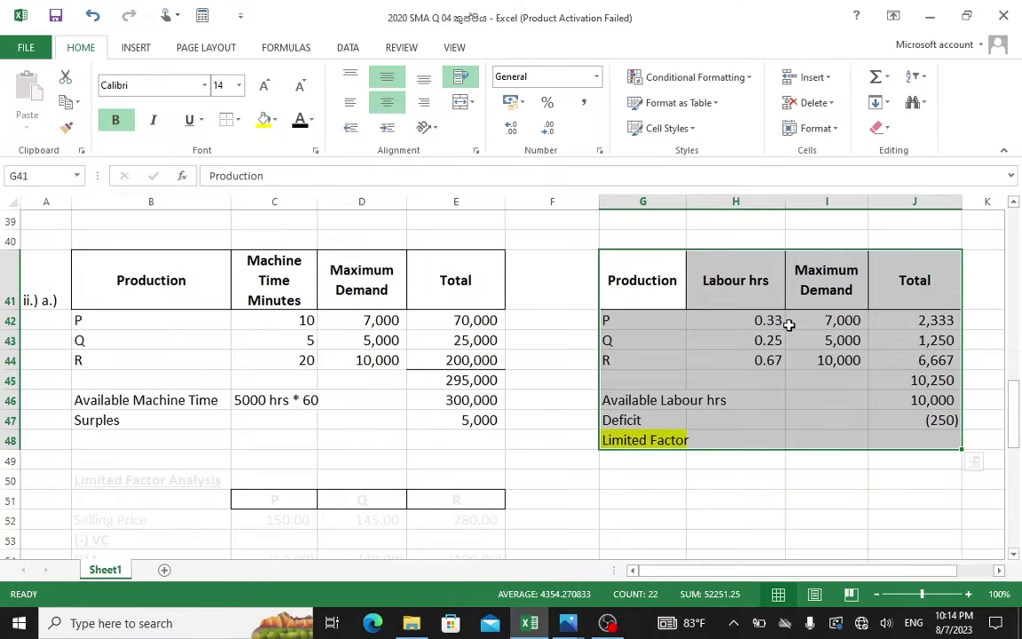
- Compare the labour hours formulas (H42:H44) and maximum demand with the question image, and inspect P's total formula (J42)
{"action": "left_click", "coordinate": [736, 324]}
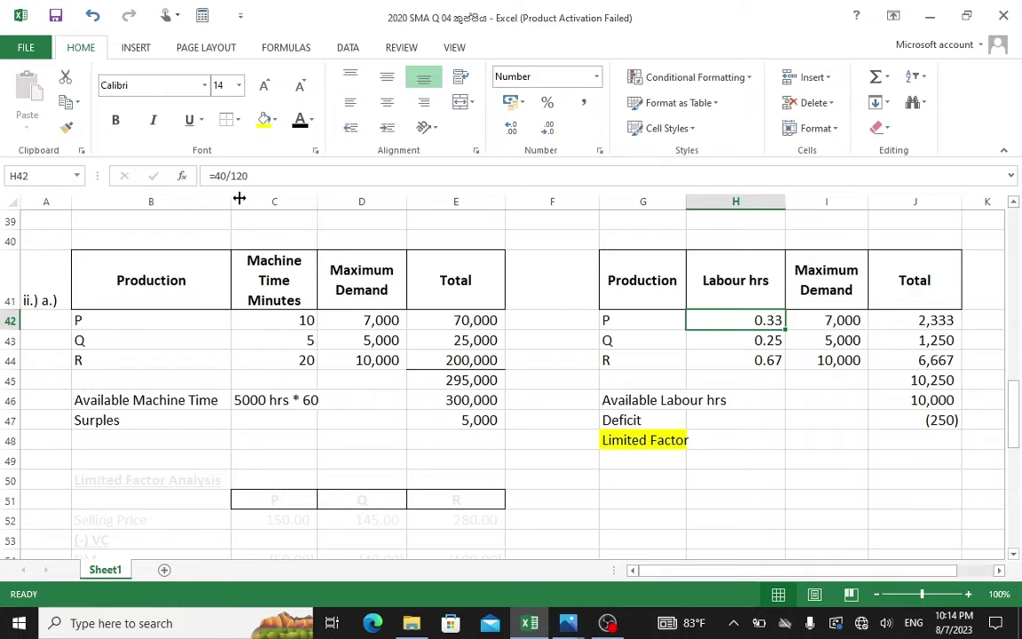
{"action": "key", "text": "alt+Tab"}
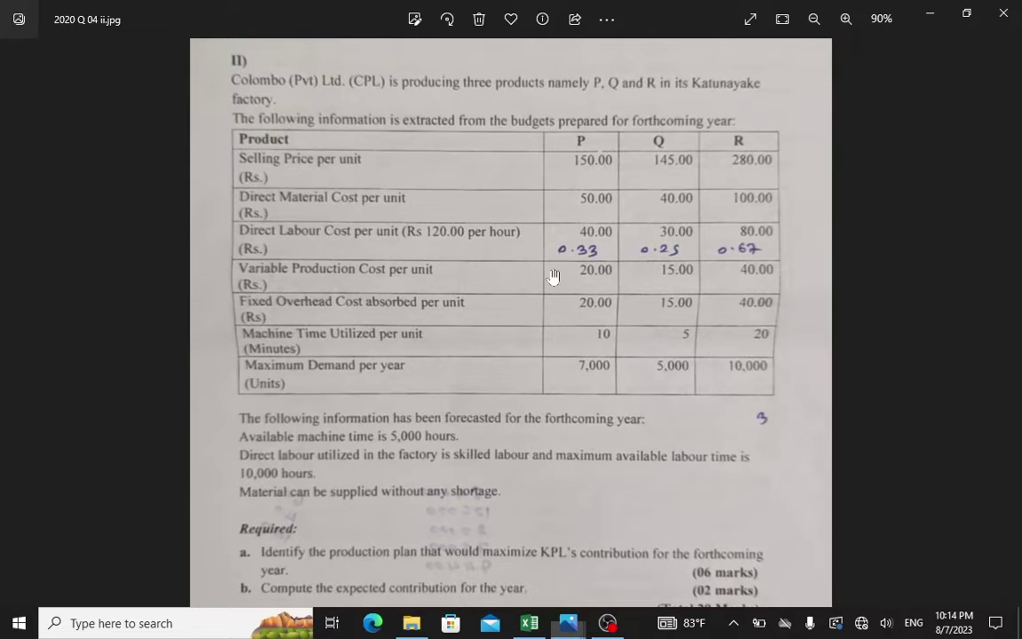
{"action": "key", "text": "alt+Tab"}
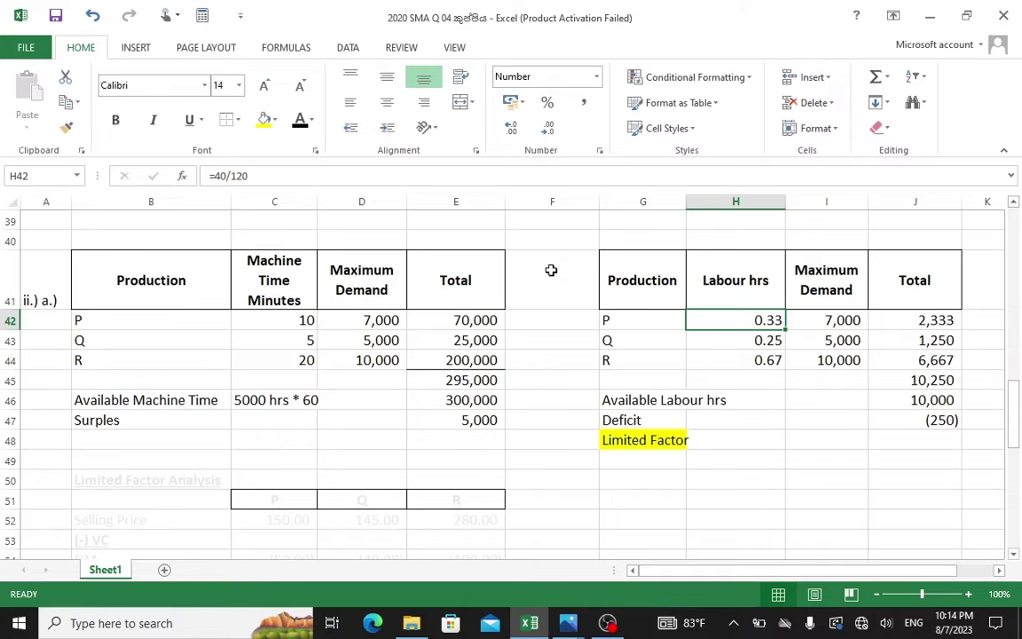
{"action": "left_click", "coordinate": [749, 345]}
{"action": "key", "text": "alt+Tab"}
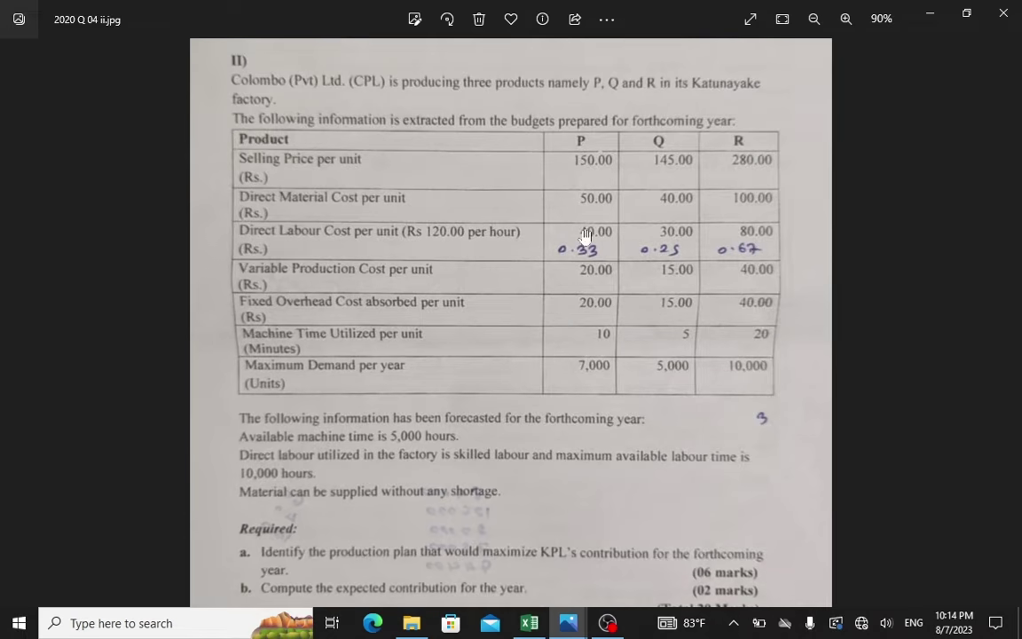
{"action": "key", "text": "alt+Tab"}
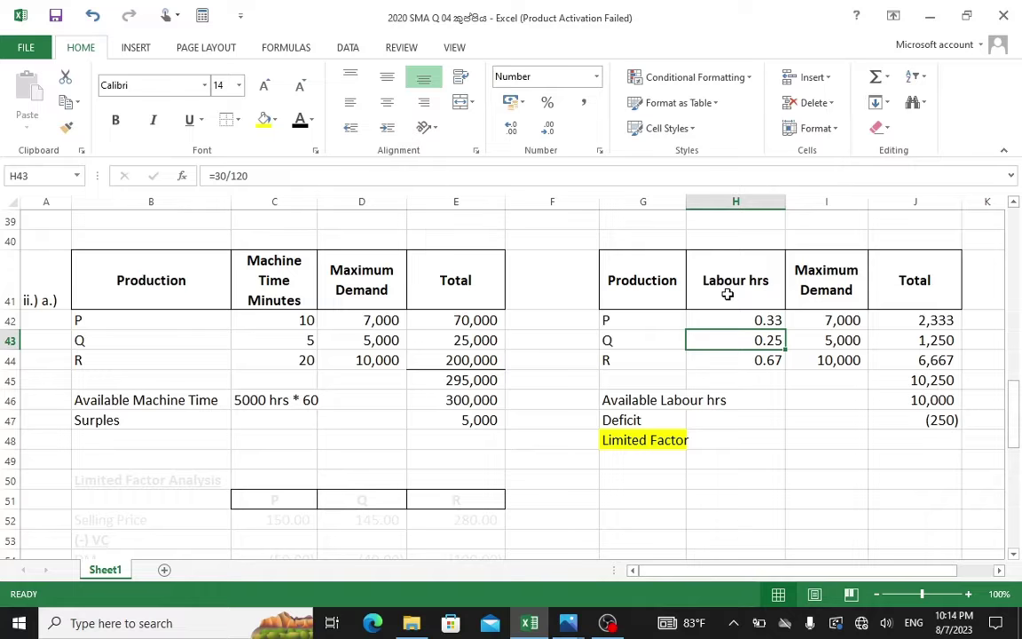
{"action": "key", "text": "alt+Tab"}
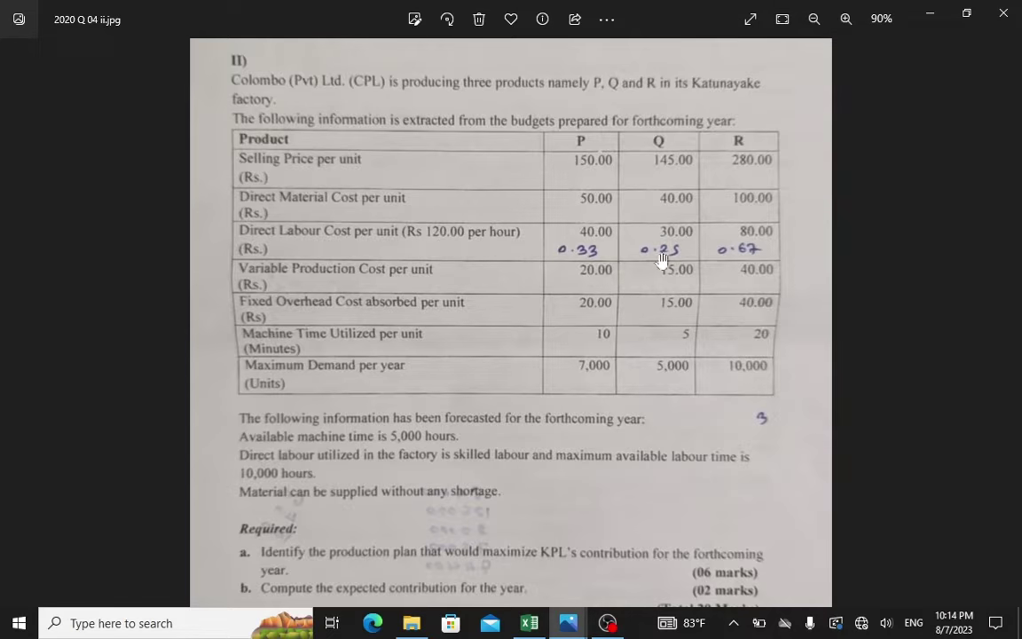
{"action": "key", "text": "alt+Tab"}
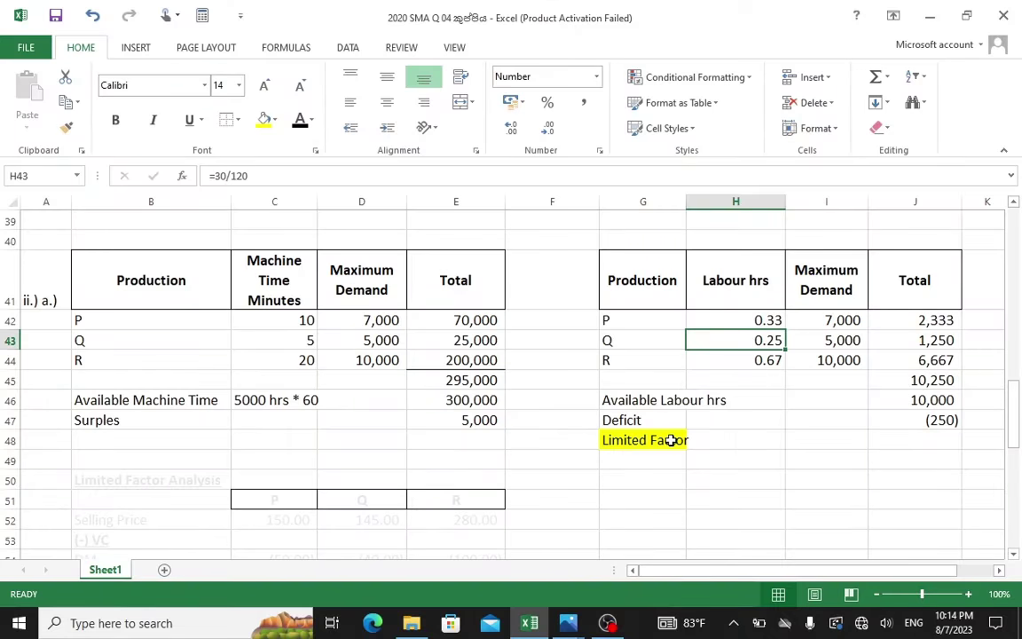
{"action": "left_click", "coordinate": [752, 360]}
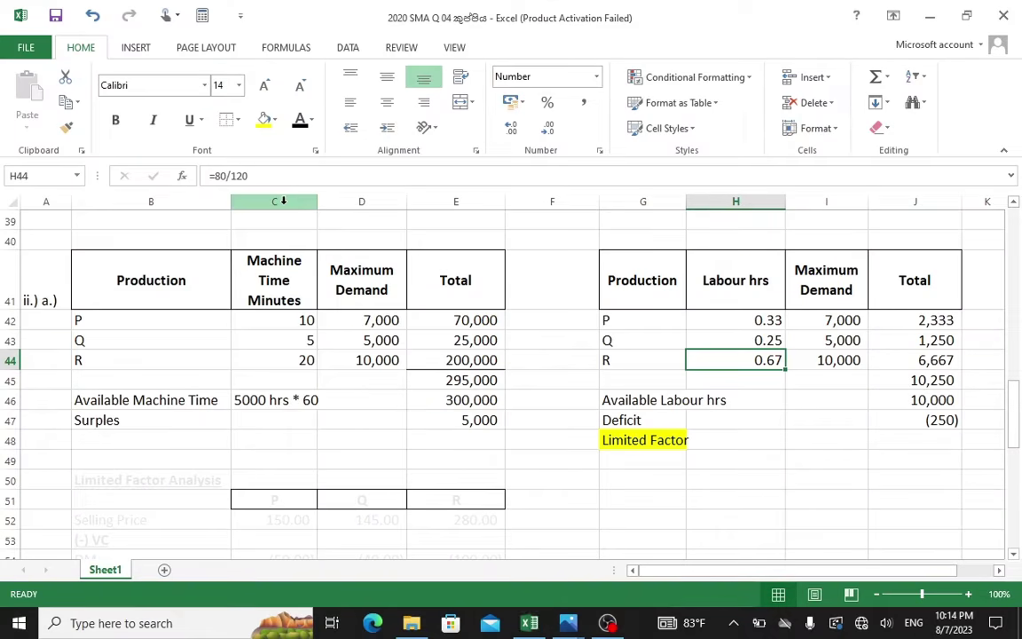
{"action": "key", "text": "alt+Tab"}
{"action": "key", "text": "alt+Tab"}
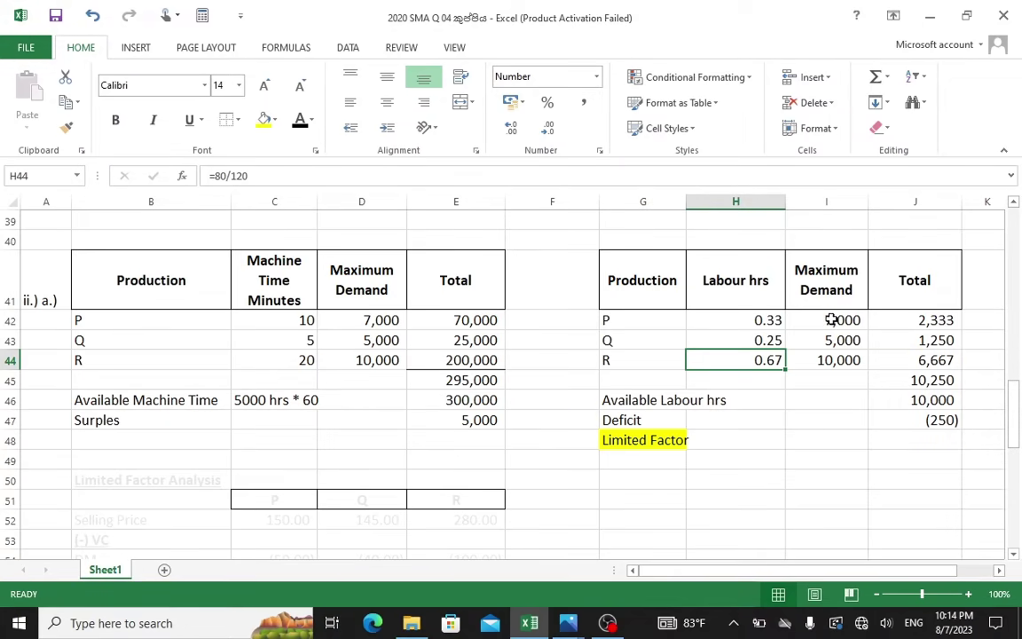
{"action": "key", "text": "alt+Tab"}
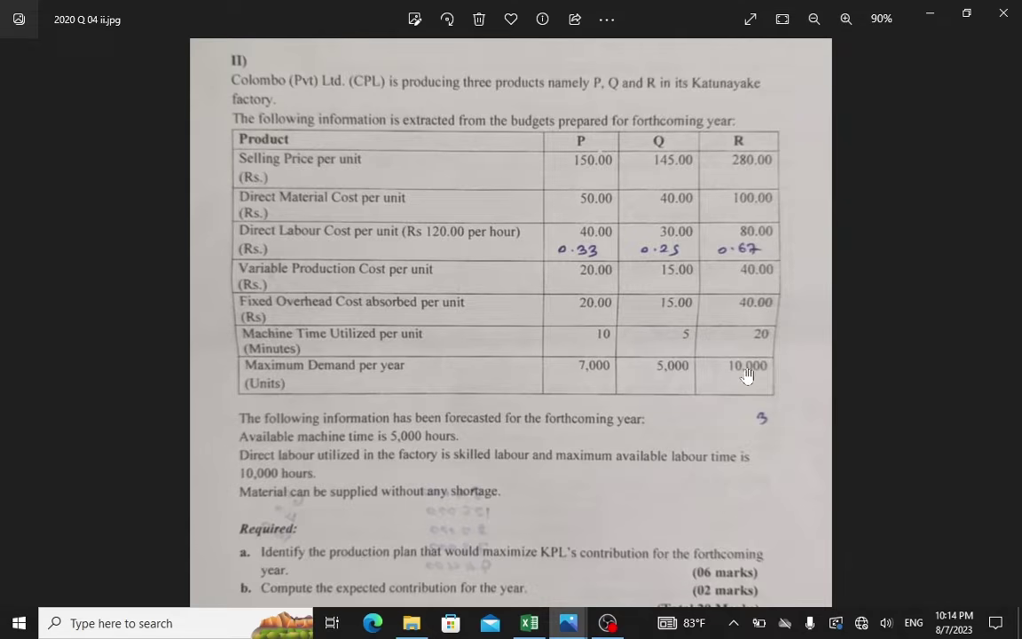
{"action": "key", "text": "alt+Tab"}
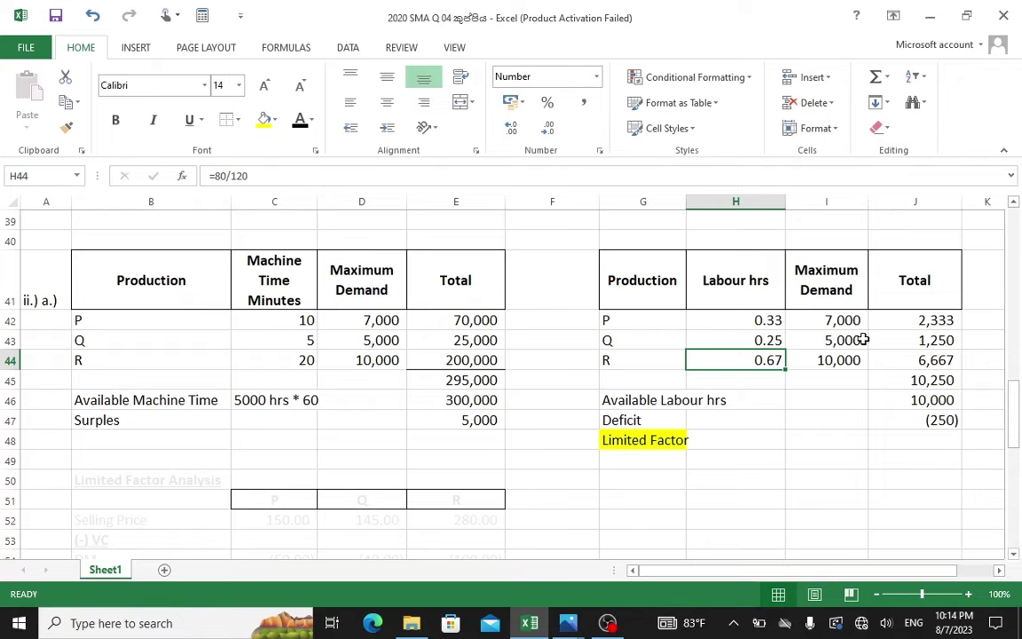
{"action": "left_click", "coordinate": [923, 323]}
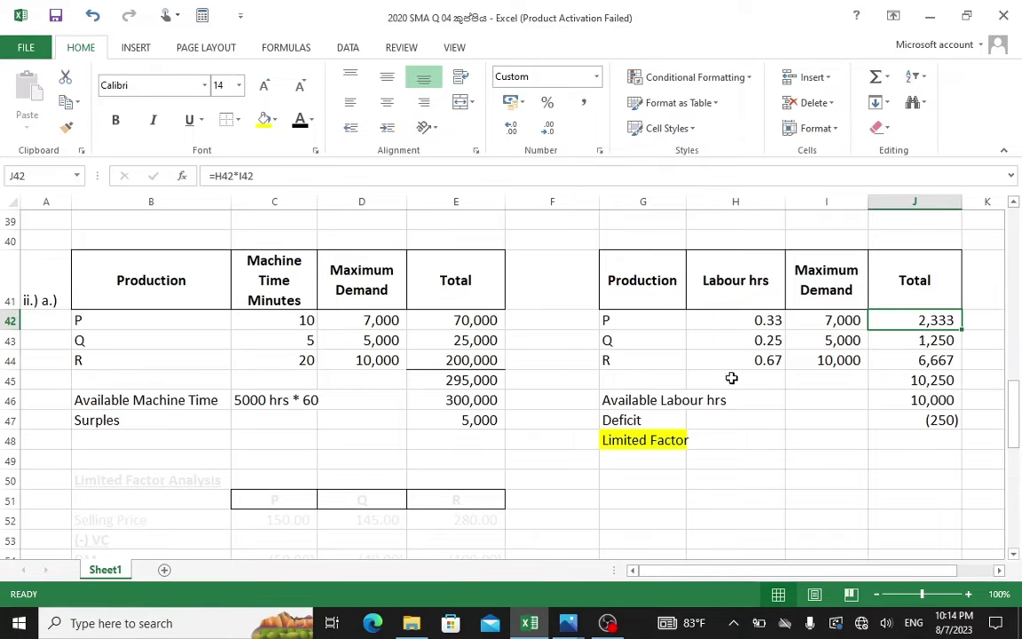
- Add a top border to the labour hours table's total cell (J45)
{"action": "left_click", "coordinate": [934, 383]}
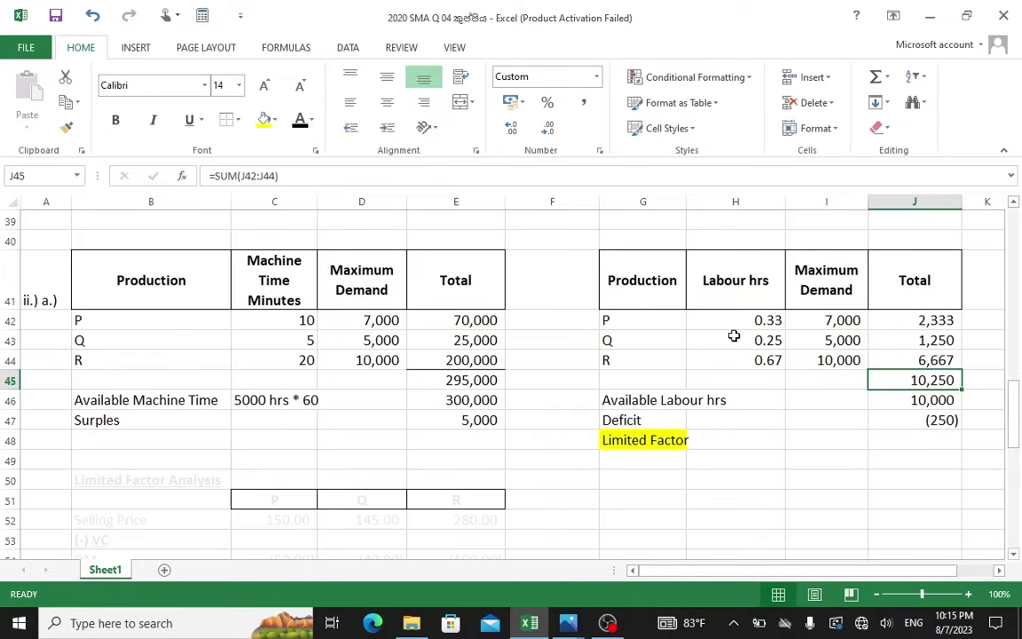
{"action": "left_click", "coordinate": [236, 120]}
{"action": "left_click", "coordinate": [241, 182]}
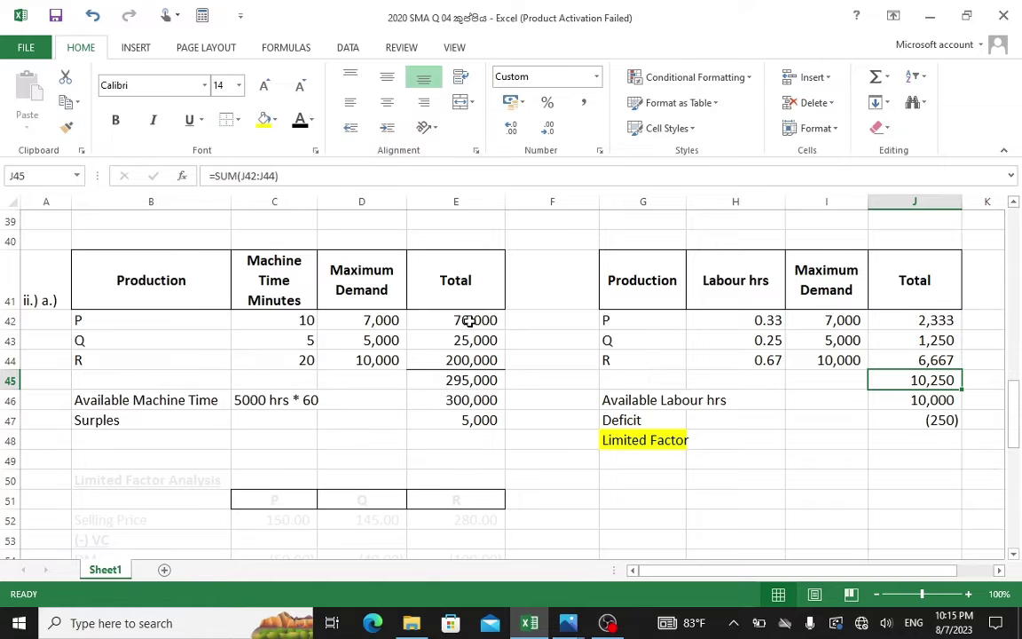
{"action": "left_click", "coordinate": [867, 454]}
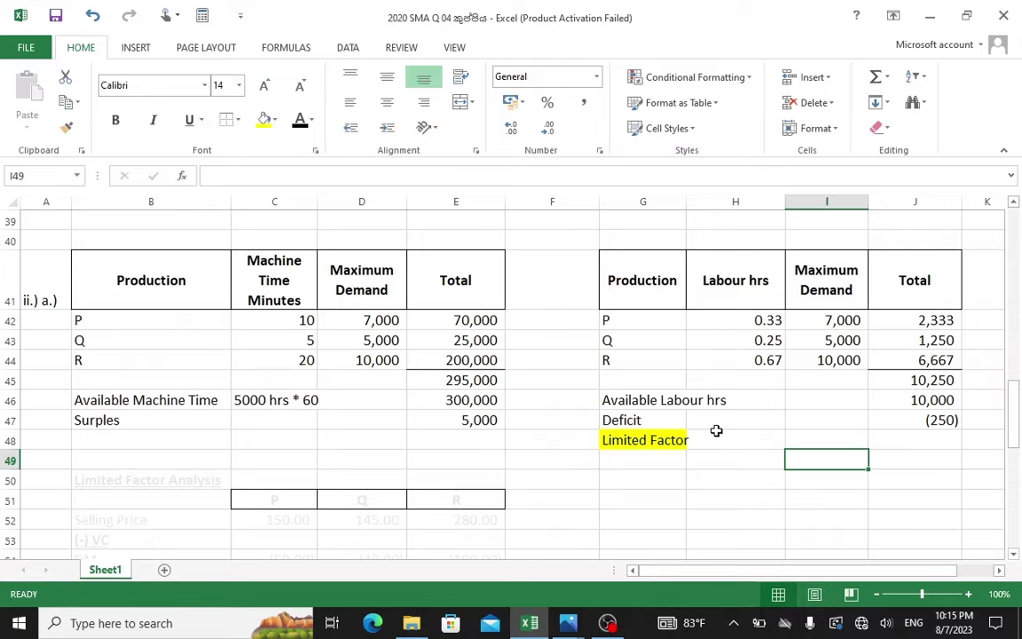
- Check the available labour hours (J46) and the deficit formula (J47) against the question image, returning to the Excel sheet
{"action": "key", "text": "alt+Tab"}
{"action": "key", "text": "alt+Tab"}
{"action": "key", "text": "alt+Tab"}
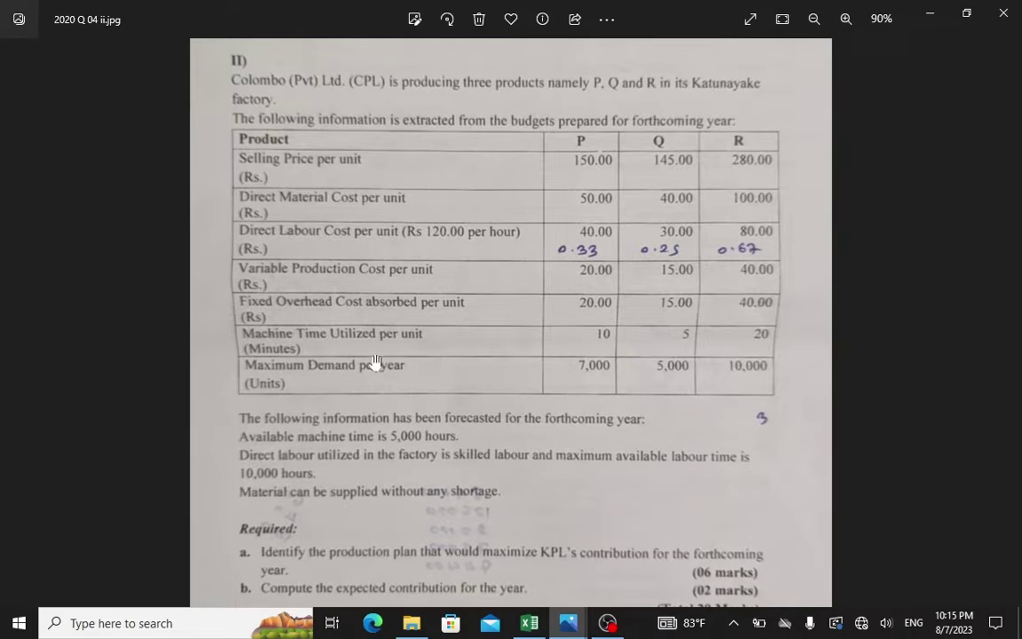
{"action": "key", "text": "alt+Tab"}
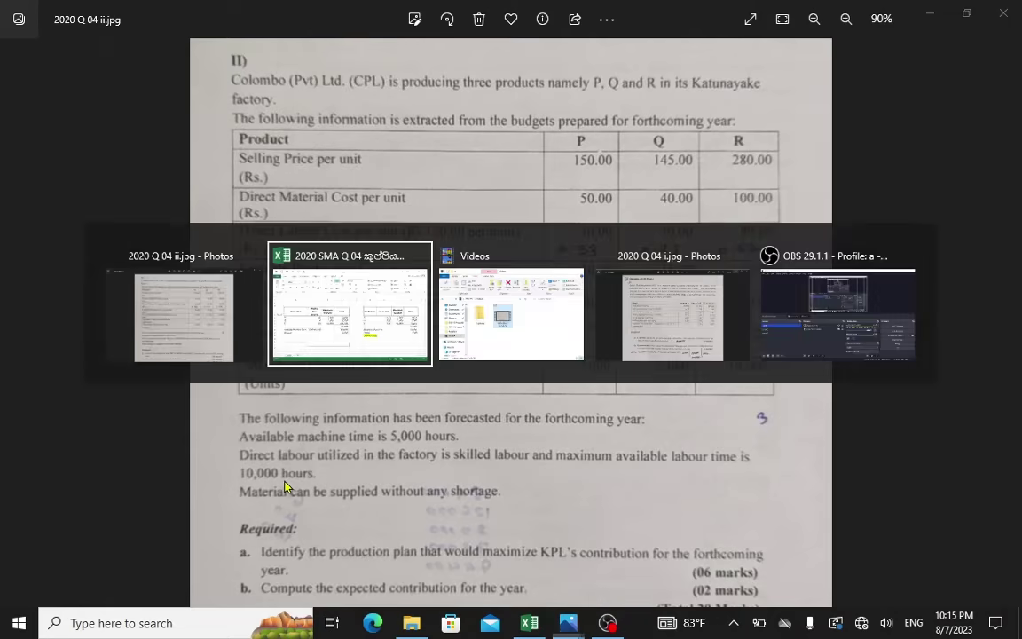
{"action": "left_click", "coordinate": [936, 400]}
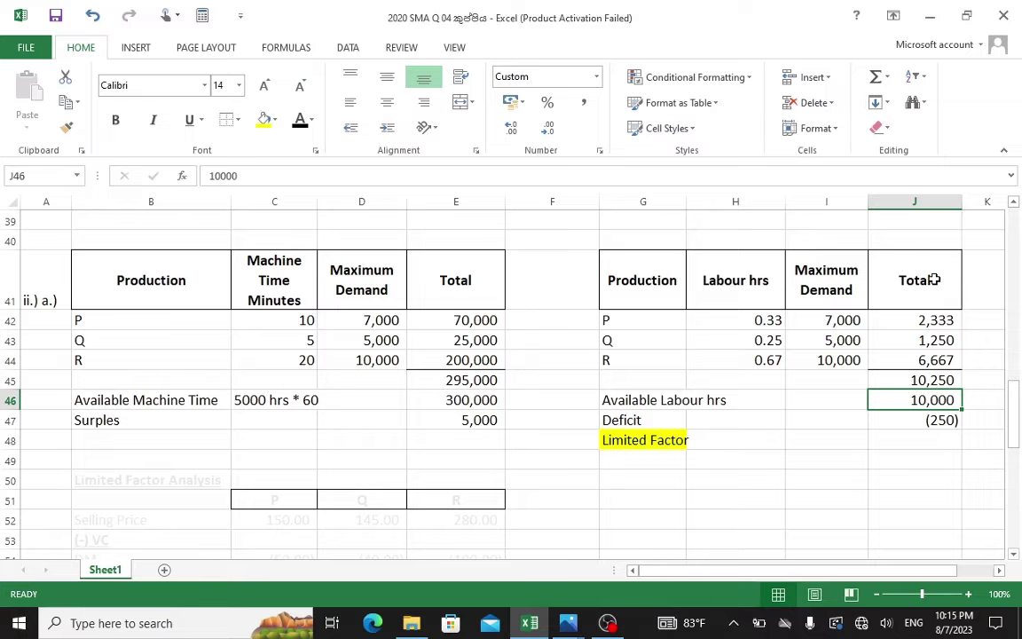
{"action": "left_click", "coordinate": [941, 421]}
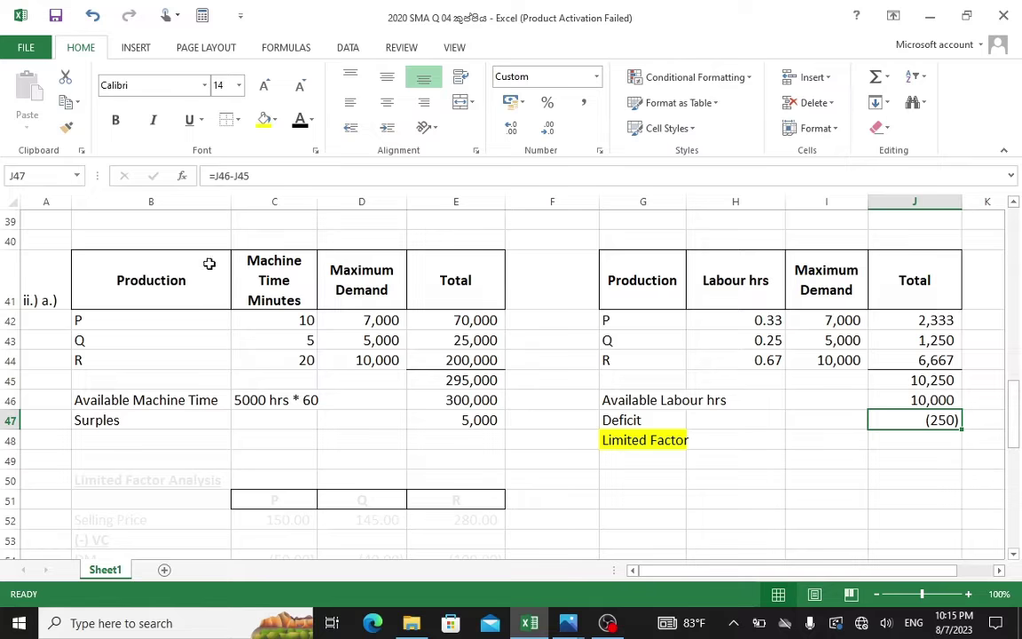
{"action": "key", "text": "alt+Tab"}
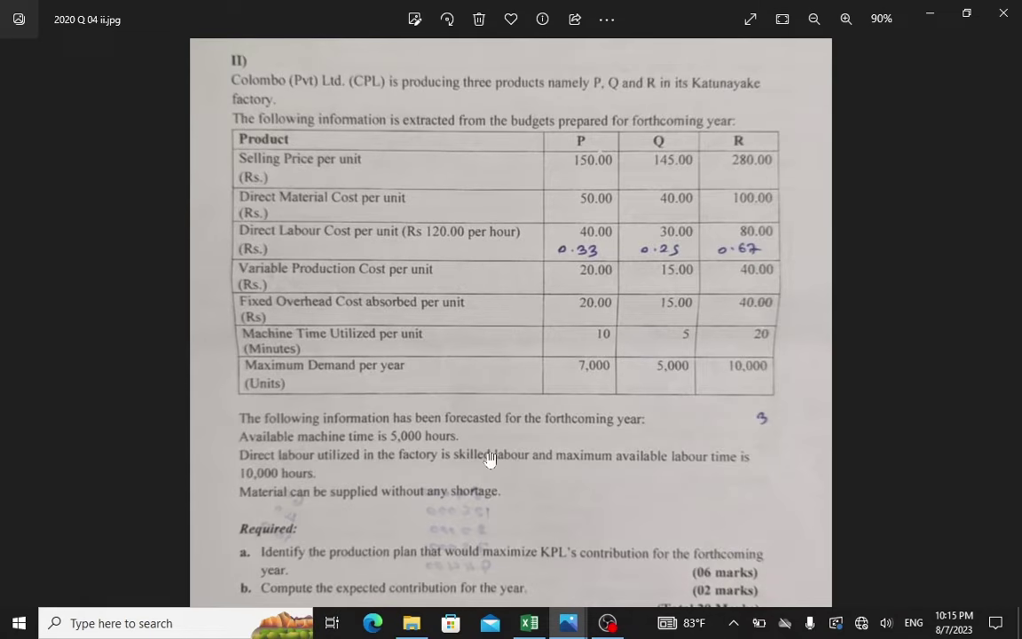
{"action": "key", "text": "alt+Tab"}
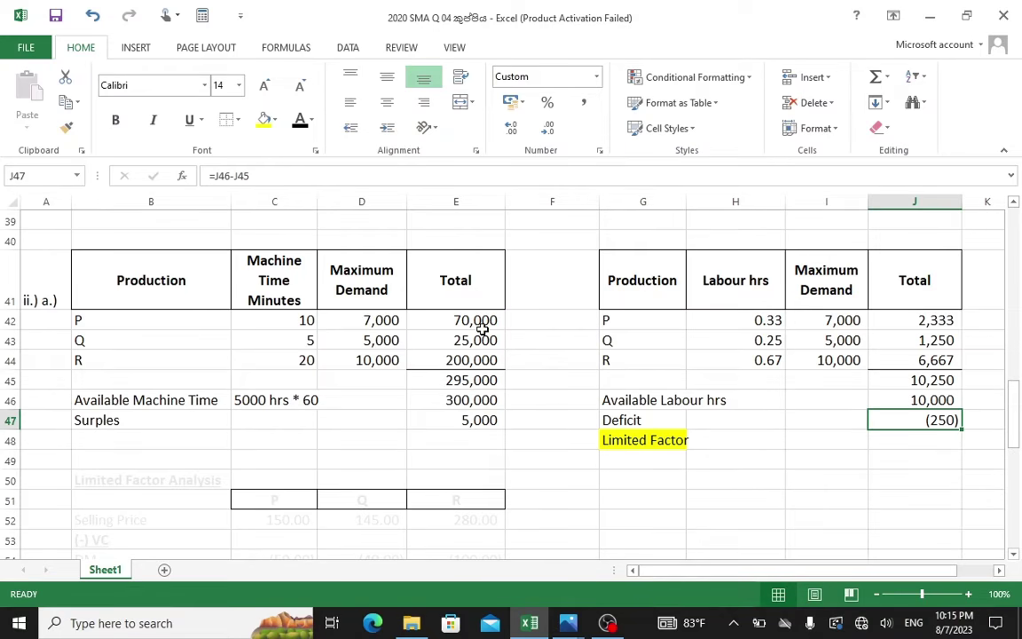
- Set the font color of the Limited Factor Analysis heading row (B50:E50) to black
{"action": "scroll", "coordinate": [482, 328], "scroll_direction": "down", "scroll_amount": 1}
{"action": "left_click_drag", "start_coordinate": [101, 379], "coordinate": [434, 379]}
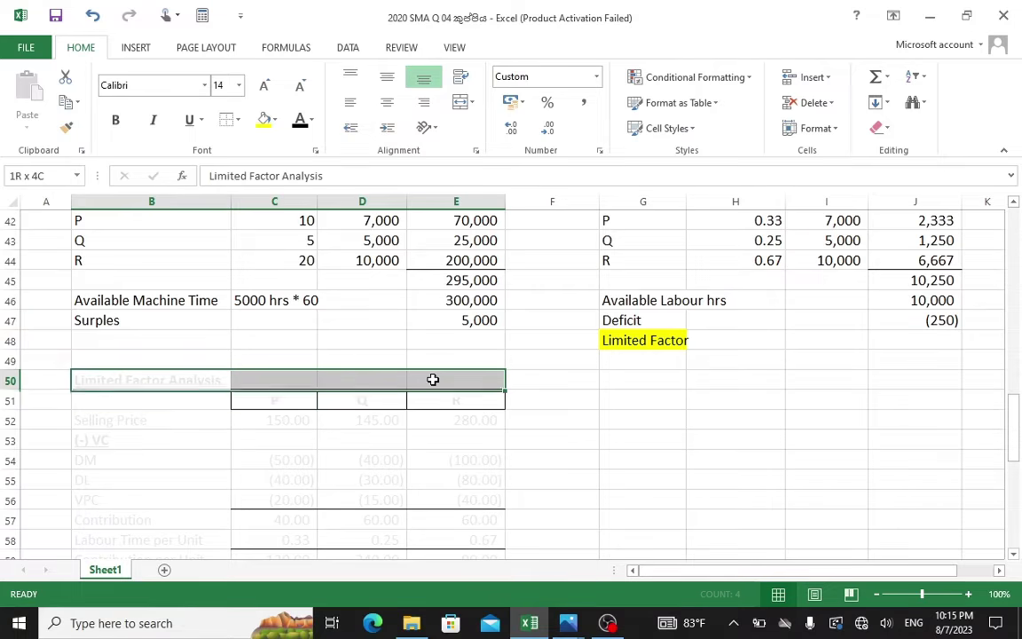
{"action": "left_click", "coordinate": [310, 121]}
{"action": "left_click", "coordinate": [302, 142]}
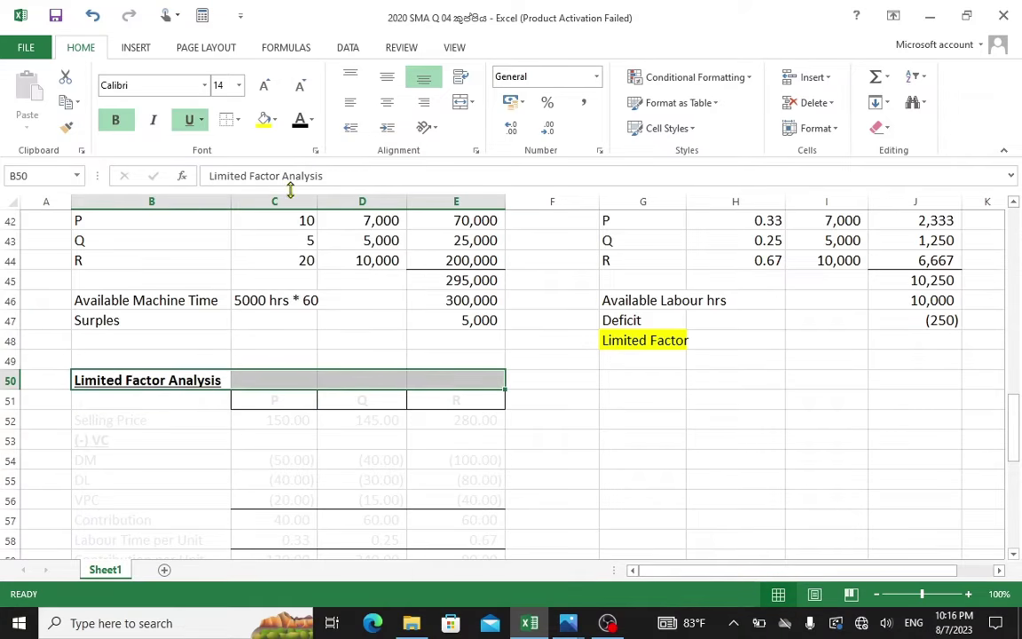
- Set the font color of the limited factor analysis table, from the product headers through the Rank row (B51:E60), to black
{"action": "scroll", "coordinate": [244, 317], "scroll_direction": "down", "scroll_amount": 2}
{"action": "left_click_drag", "start_coordinate": [143, 286], "coordinate": [460, 461]}
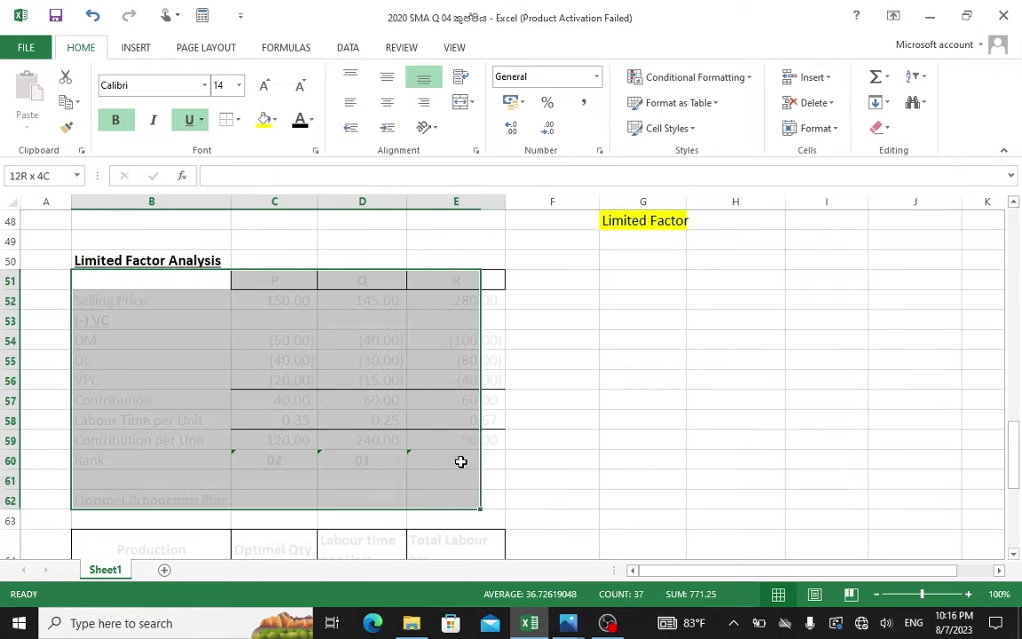
{"action": "left_click", "coordinate": [312, 124]}
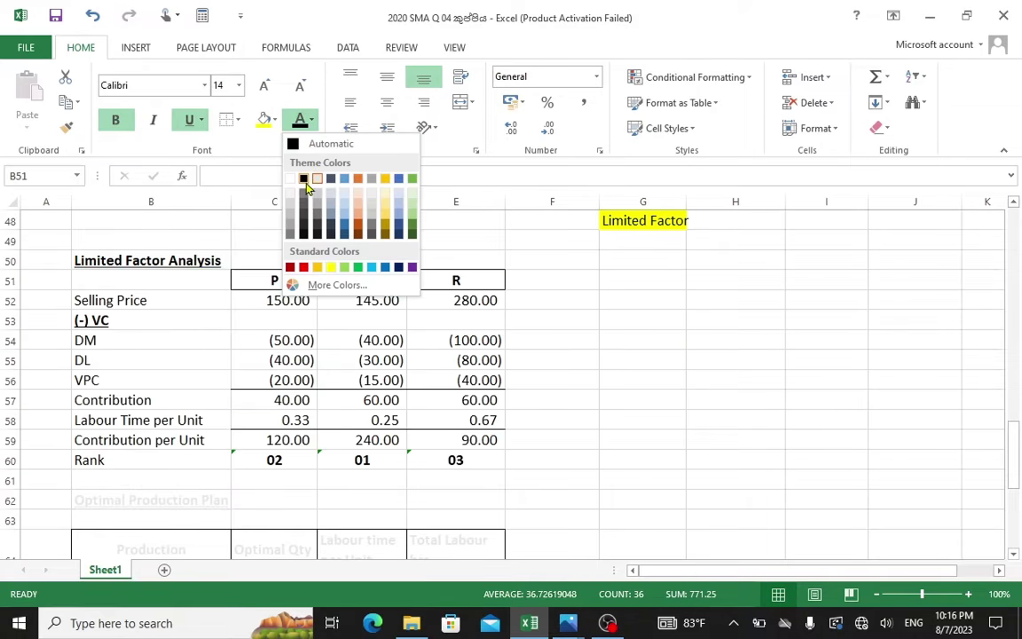
{"action": "left_click", "coordinate": [302, 175]}
{"action": "left_click", "coordinate": [605, 352]}
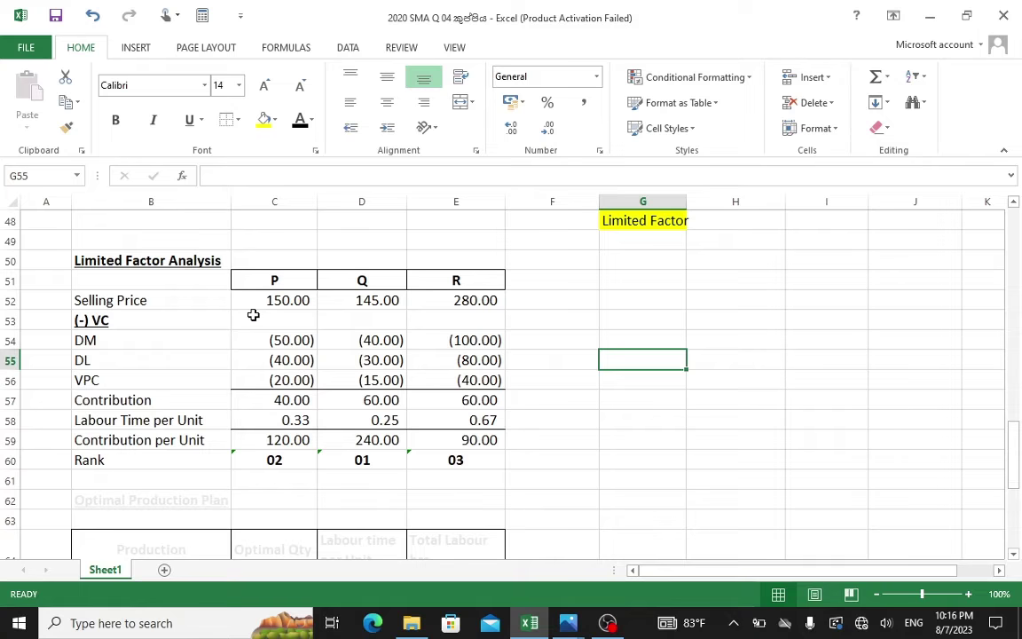
- Compare the limited factor analysis figures with the question image and its labour time per unit with the labour hours table
{"action": "scroll", "coordinate": [244, 314], "scroll_direction": "up", "scroll_amount": 1}
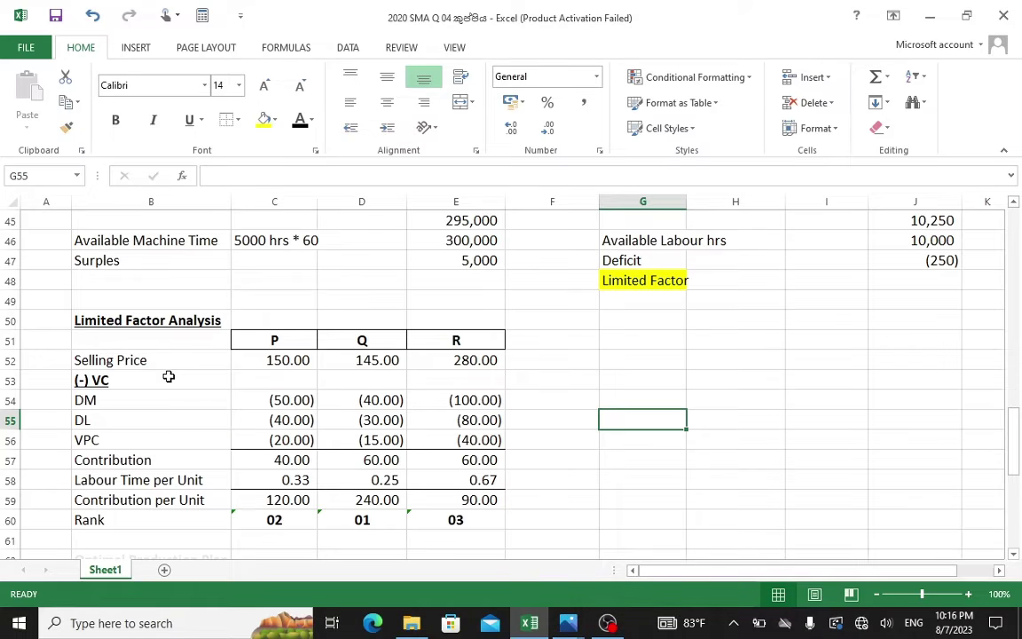
{"action": "key", "text": "alt+Tab"}
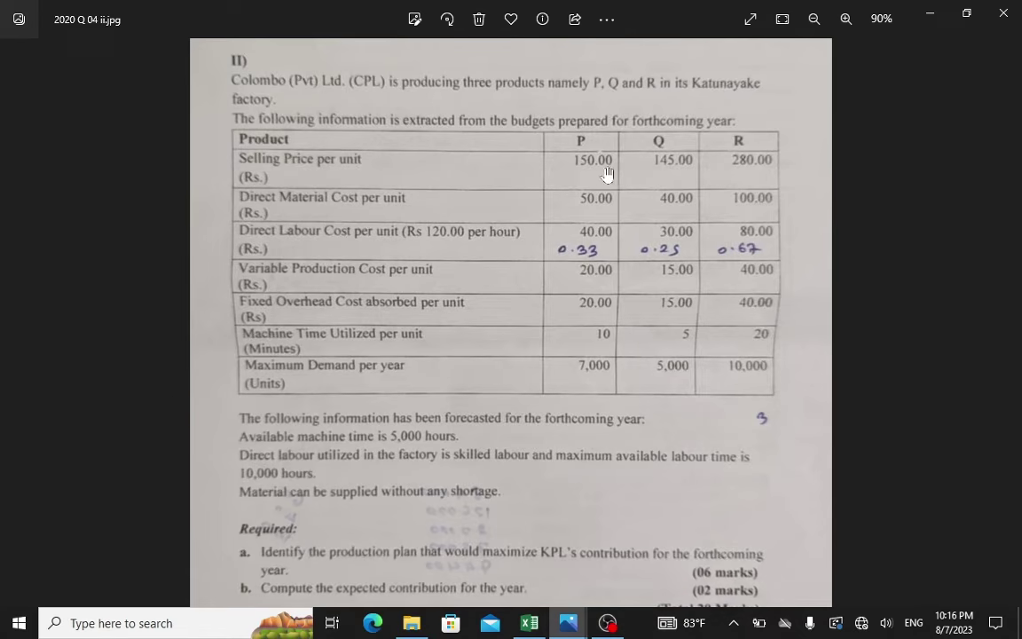
{"action": "key", "text": "alt+Tab"}
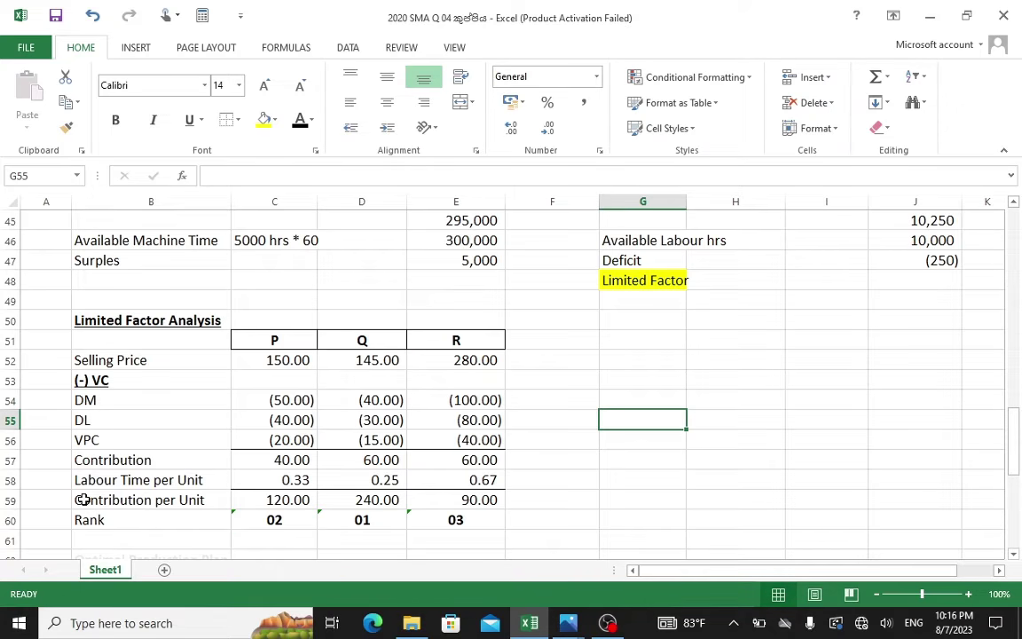
{"action": "scroll", "coordinate": [290, 392], "scroll_direction": "up", "scroll_amount": 2}
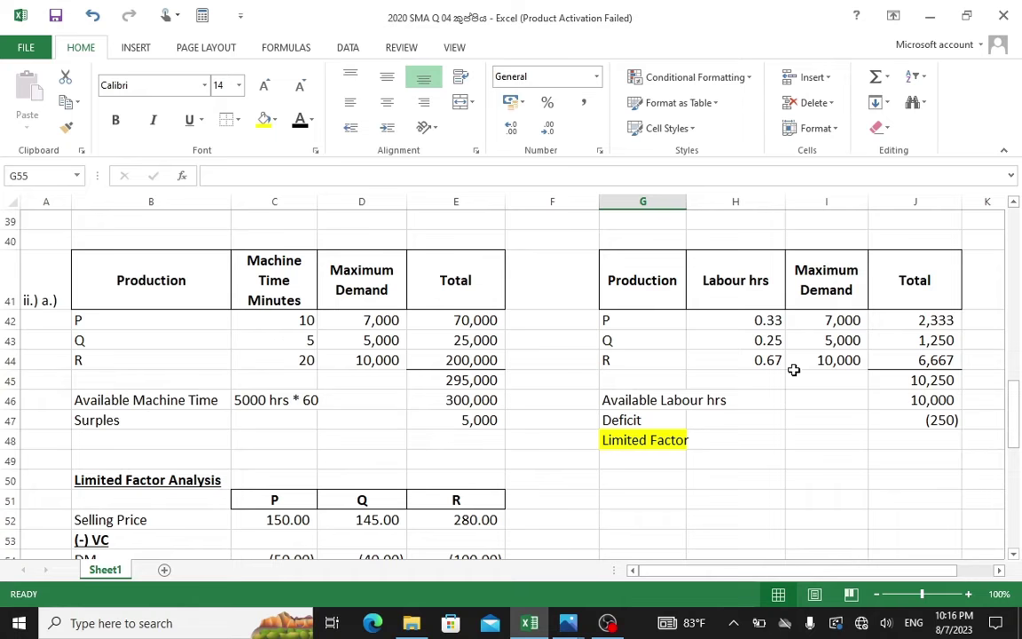
{"action": "scroll", "coordinate": [780, 359], "scroll_direction": "down", "scroll_amount": 1}
{"action": "scroll", "coordinate": [764, 242], "scroll_direction": "up", "scroll_amount": 1}
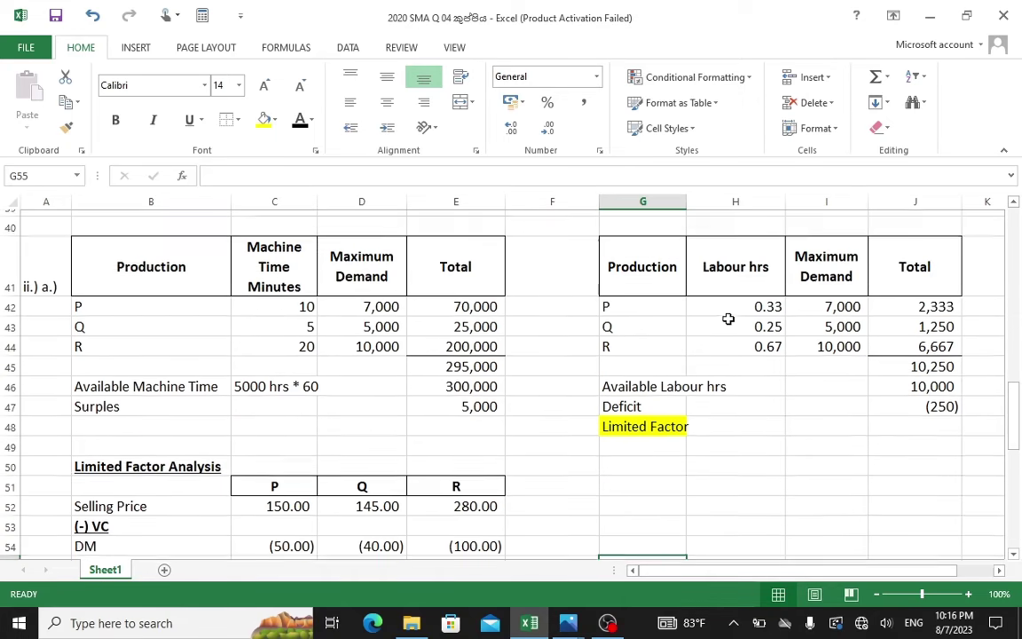
{"action": "scroll", "coordinate": [758, 266], "scroll_direction": "down", "scroll_amount": 1}
{"action": "scroll", "coordinate": [758, 266], "scroll_direction": "up", "scroll_amount": 1}
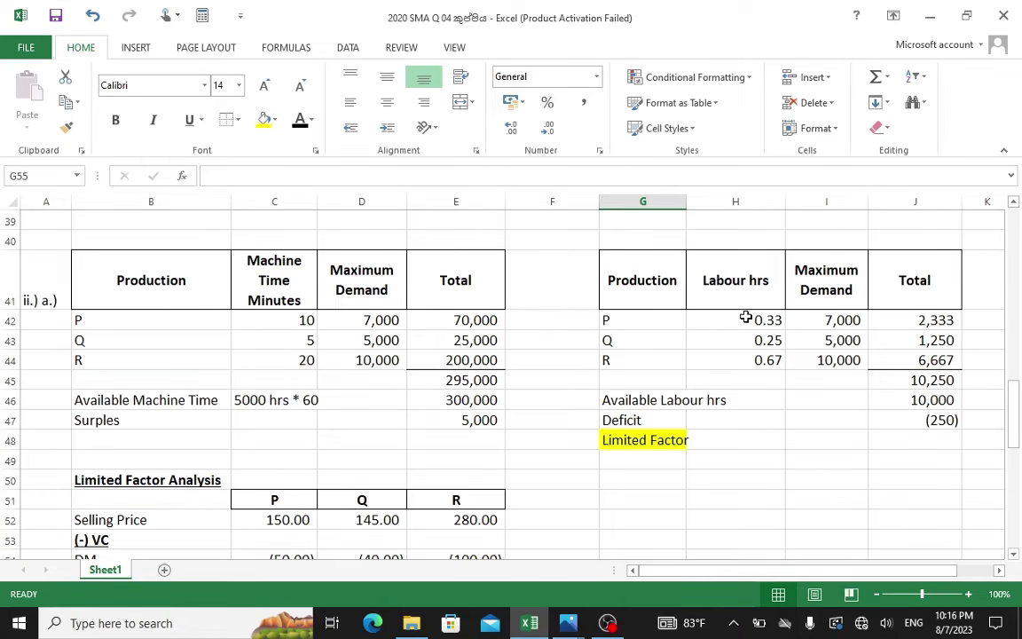
{"action": "scroll", "coordinate": [741, 310], "scroll_direction": "down", "scroll_amount": 1}
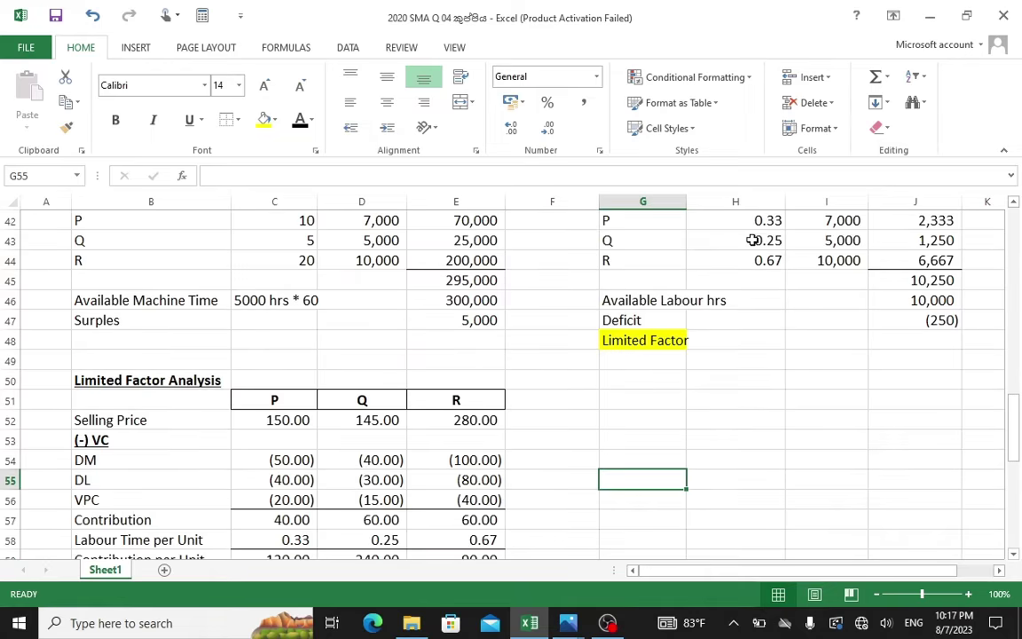
{"action": "scroll", "coordinate": [753, 240], "scroll_direction": "up", "scroll_amount": 1}
{"action": "scroll", "coordinate": [691, 285], "scroll_direction": "down", "scroll_amount": 1}
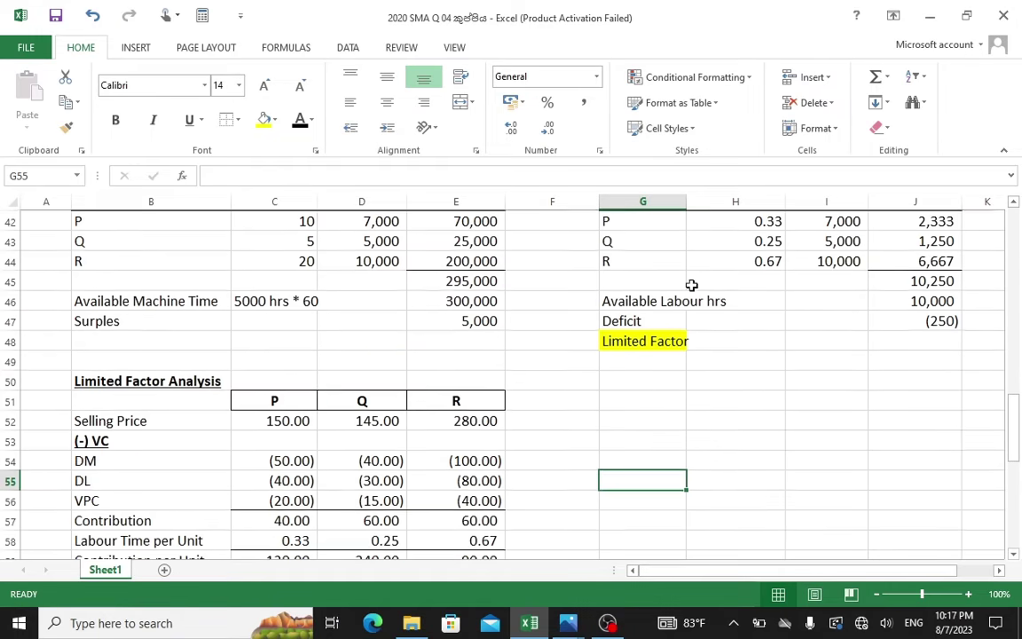
{"action": "scroll", "coordinate": [304, 551], "scroll_direction": "down", "scroll_amount": 1}
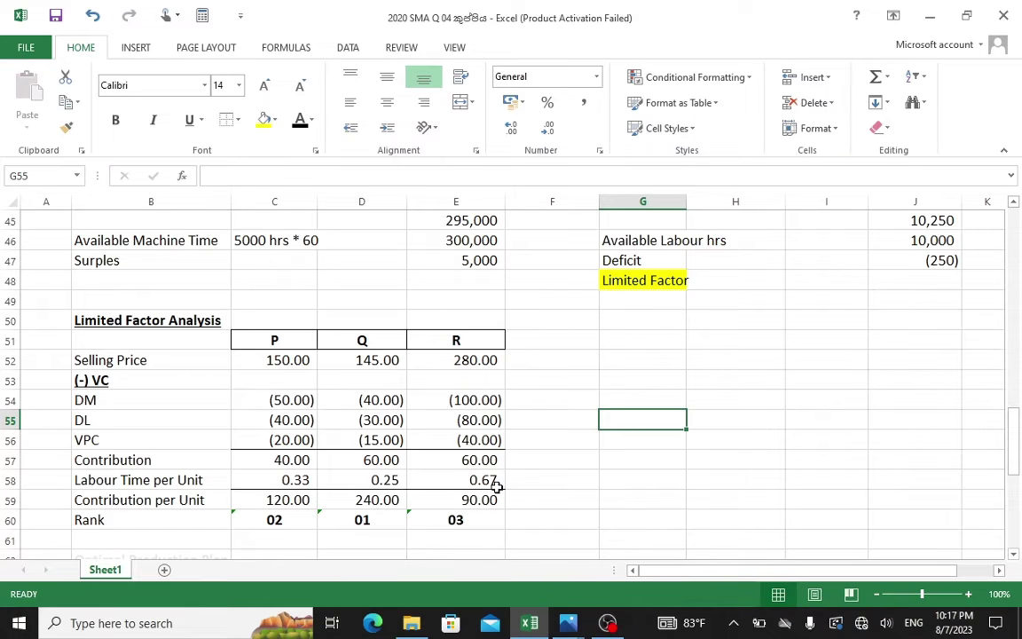
- Inspect the Contribution per Unit formulas for P, Q and R (C59:E59) and review the ranking alongside the tables above
{"action": "left_click", "coordinate": [289, 500]}
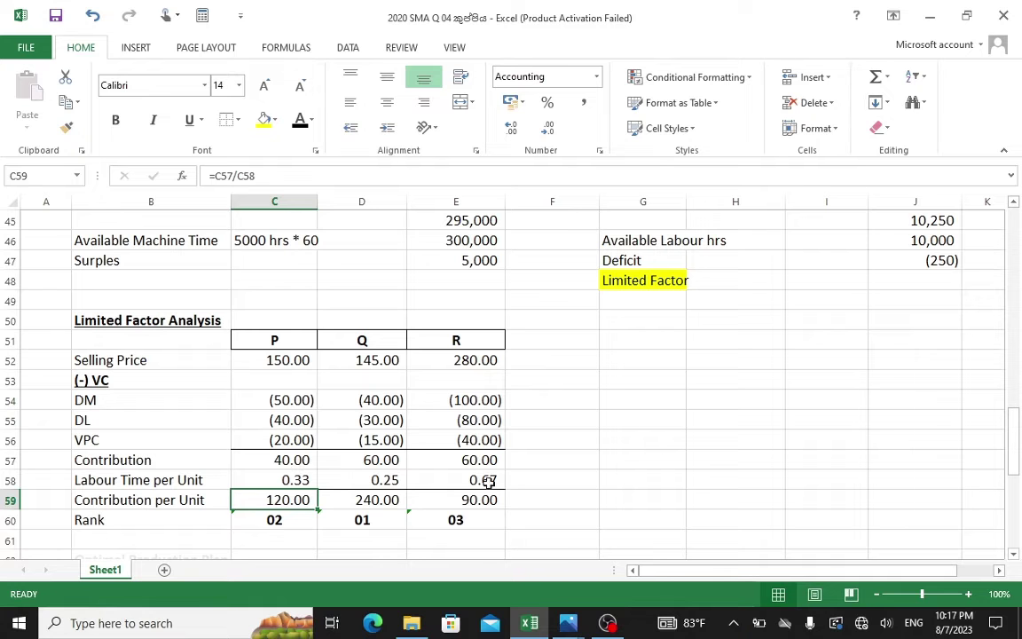
{"action": "left_click", "coordinate": [598, 463]}
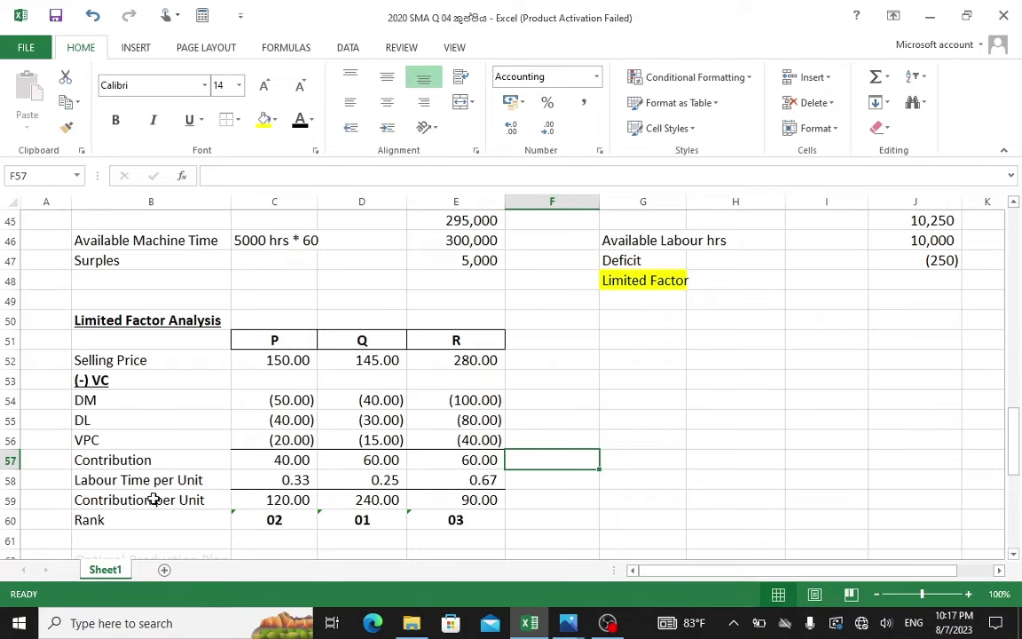
{"action": "left_click", "coordinate": [303, 500]}
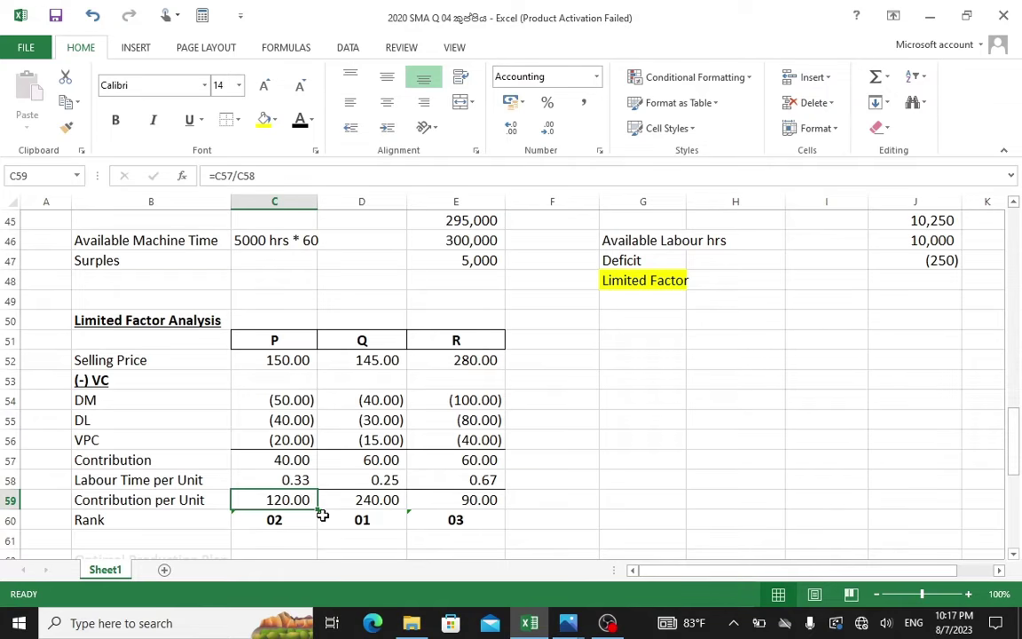
{"action": "left_click", "coordinate": [394, 501]}
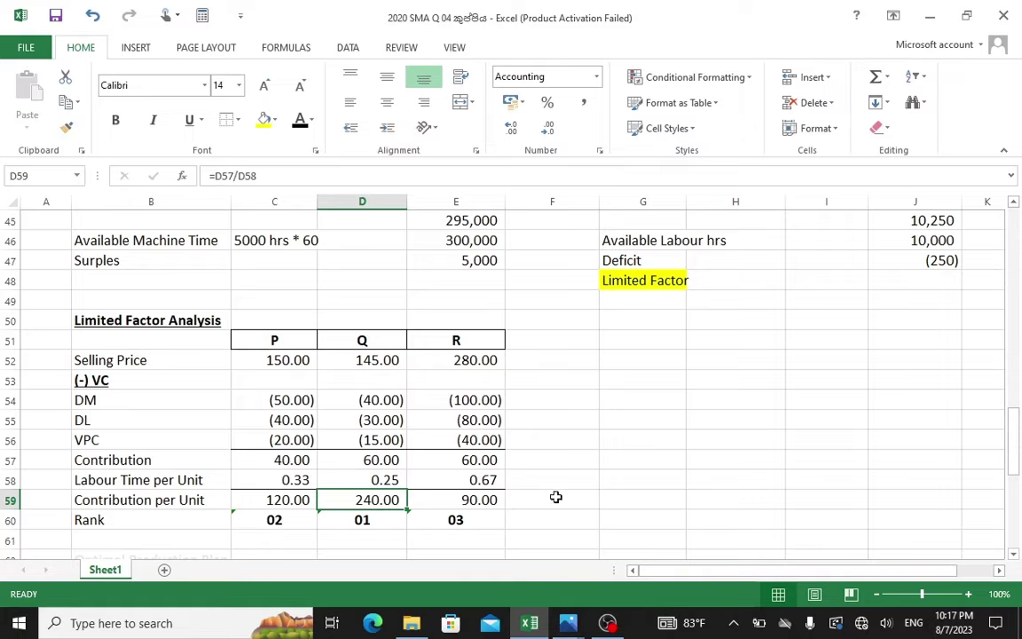
{"action": "left_click", "coordinate": [468, 500]}
{"action": "scroll", "coordinate": [470, 478], "scroll_direction": "down", "scroll_amount": 1}
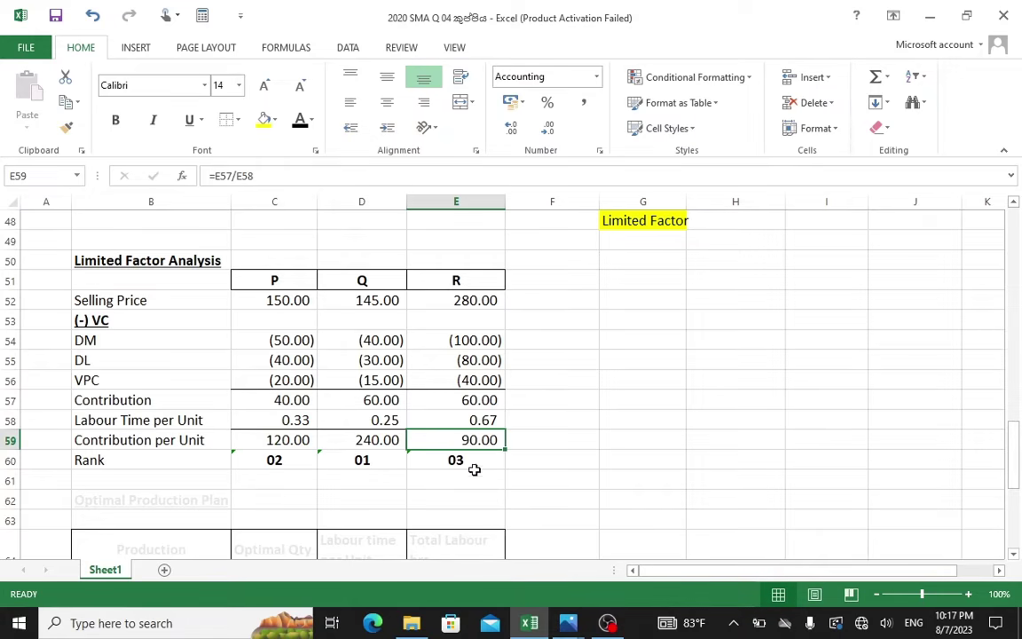
{"action": "scroll", "coordinate": [141, 344], "scroll_direction": "up", "scroll_amount": 3}
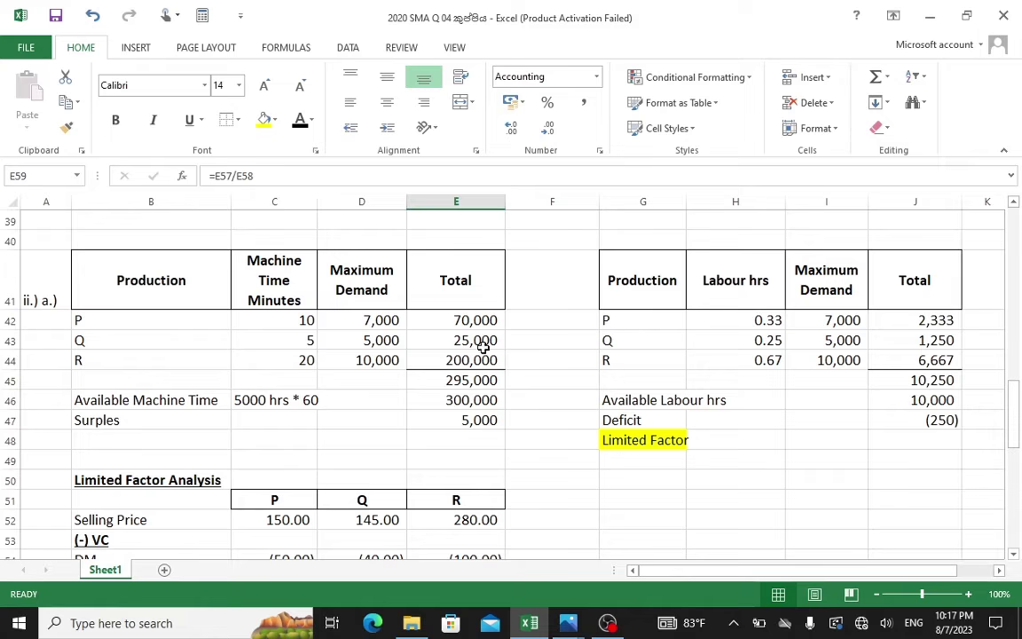
{"action": "scroll", "coordinate": [536, 381], "scroll_direction": "down", "scroll_amount": 2}
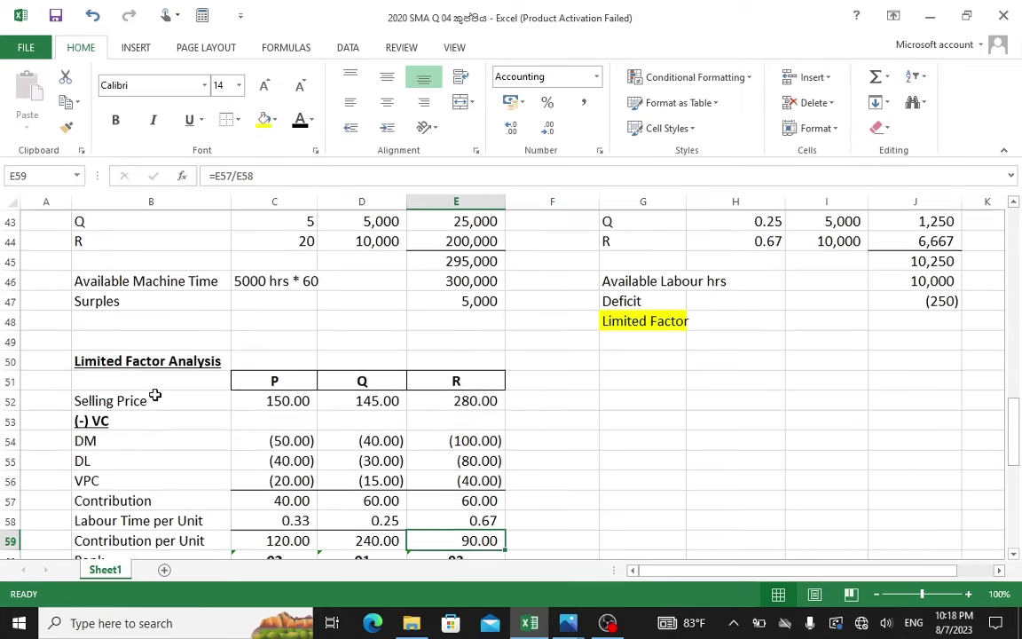
{"action": "scroll", "coordinate": [124, 350], "scroll_direction": "down", "scroll_amount": 1}
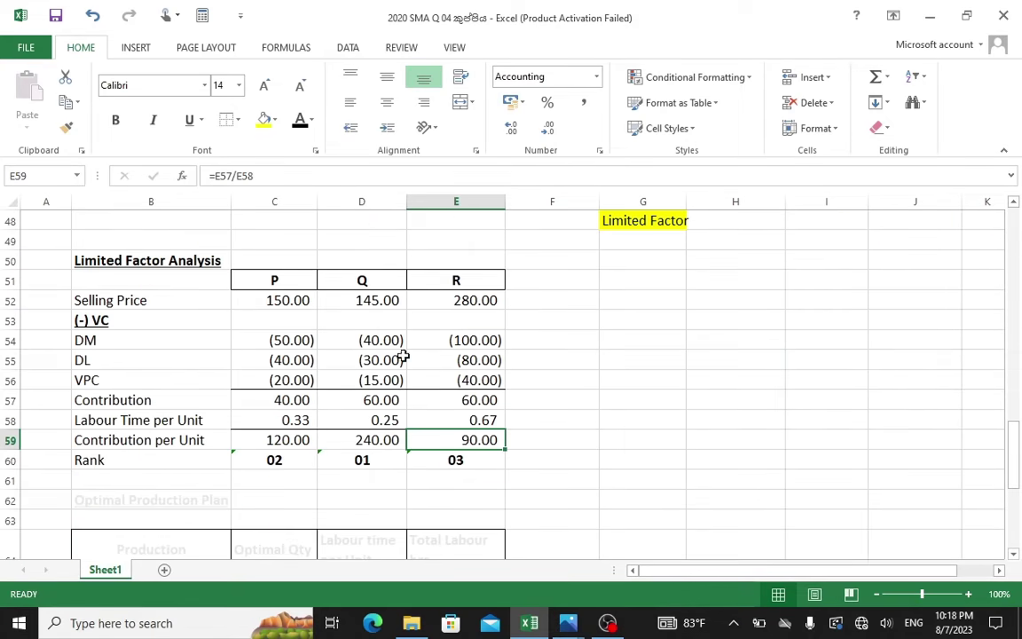
- Set the font color of the Optimal Production Plan heading and table (B62:E68) to black
{"action": "scroll", "coordinate": [335, 378], "scroll_direction": "down", "scroll_amount": 1}
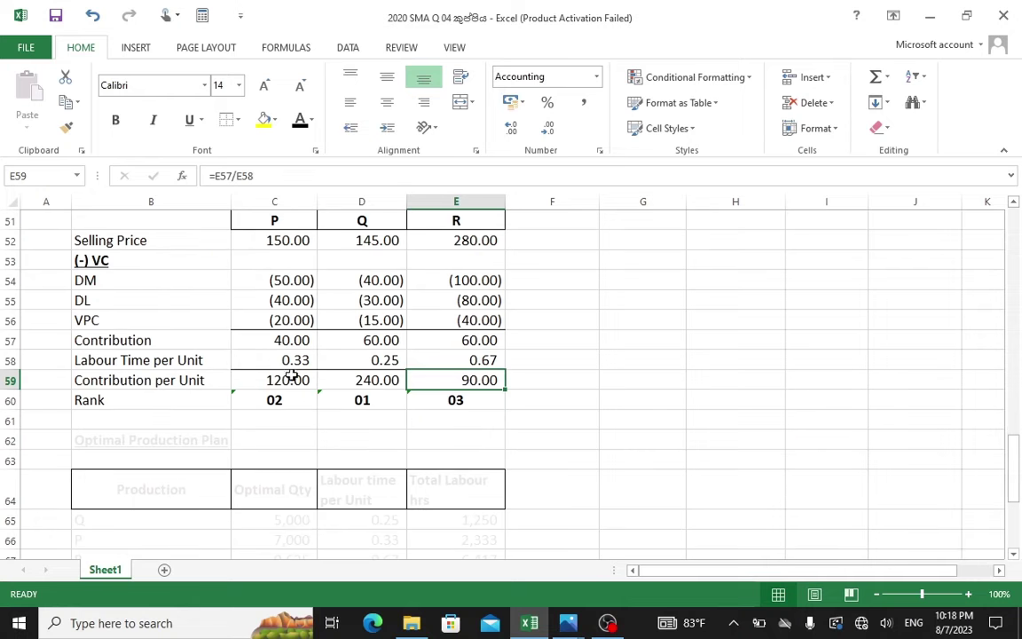
{"action": "scroll", "coordinate": [241, 366], "scroll_direction": "down", "scroll_amount": 1}
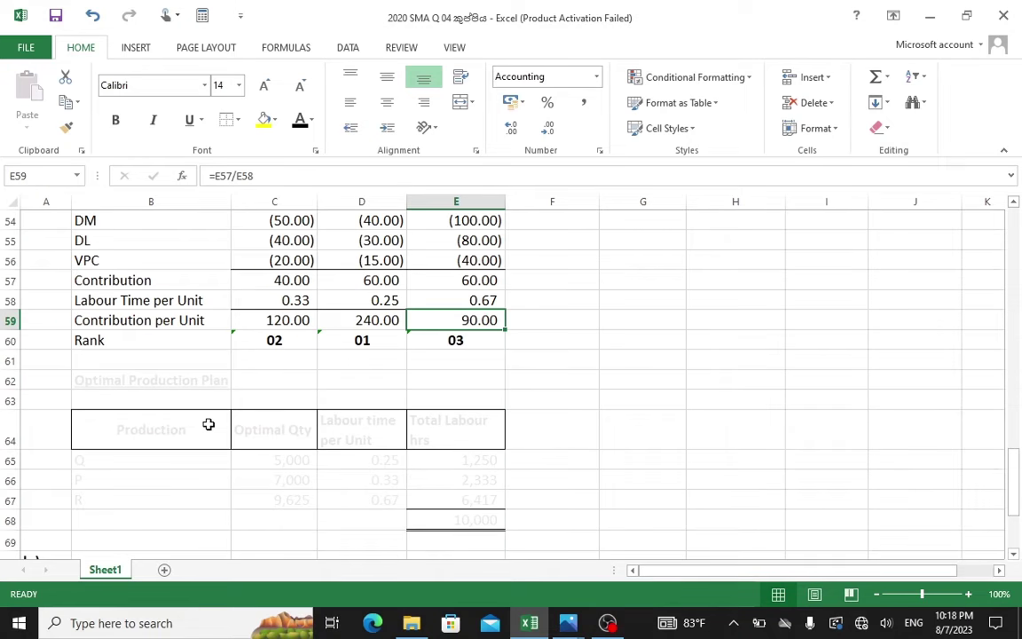
{"action": "left_click_drag", "start_coordinate": [155, 379], "coordinate": [476, 525]}
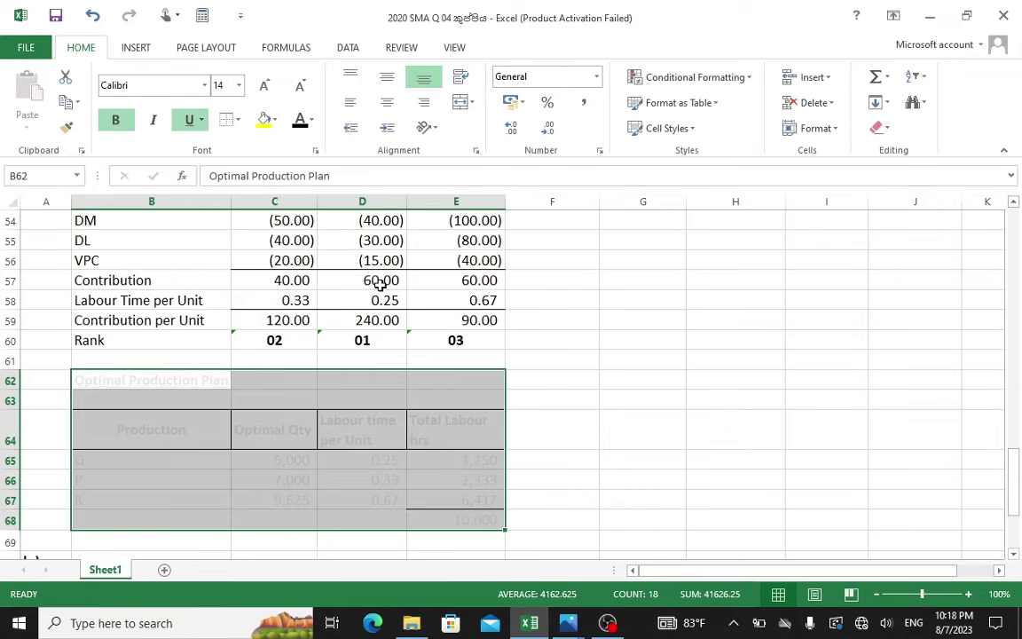
{"action": "left_click", "coordinate": [310, 121]}
{"action": "left_click", "coordinate": [301, 174]}
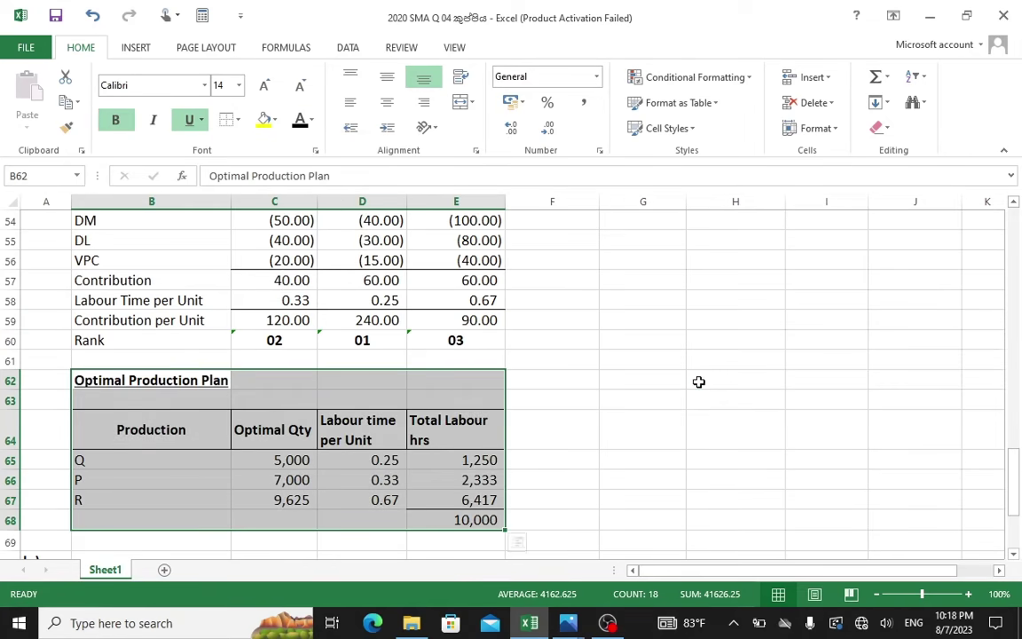
{"action": "left_click", "coordinate": [699, 382]}
- Compare the product order in the optimal production plan with the Rank row of the limited factor analysis
{"action": "scroll", "coordinate": [561, 413], "scroll_direction": "down", "scroll_amount": 2}
{"action": "scroll", "coordinate": [561, 413], "scroll_direction": "up", "scroll_amount": 1}
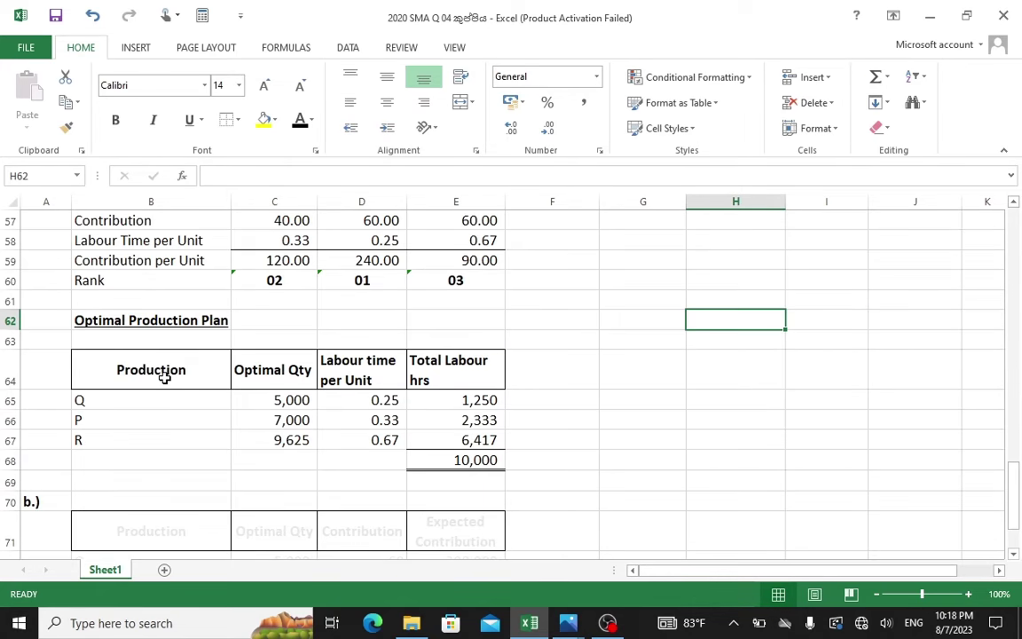
{"action": "scroll", "coordinate": [168, 377], "scroll_direction": "up", "scroll_amount": 1}
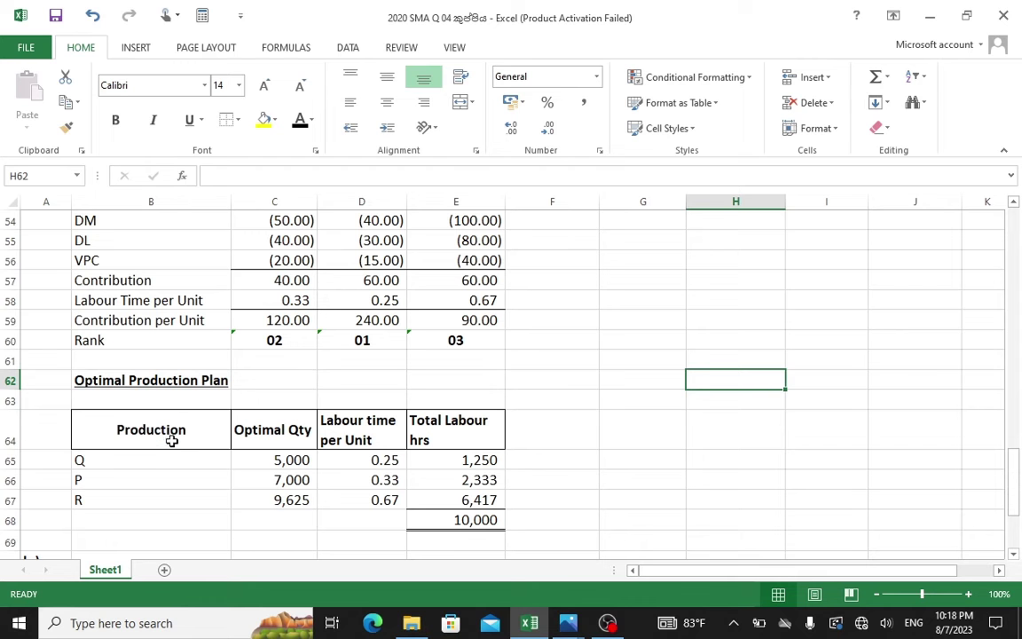
{"action": "scroll", "coordinate": [384, 357], "scroll_direction": "up", "scroll_amount": 1}
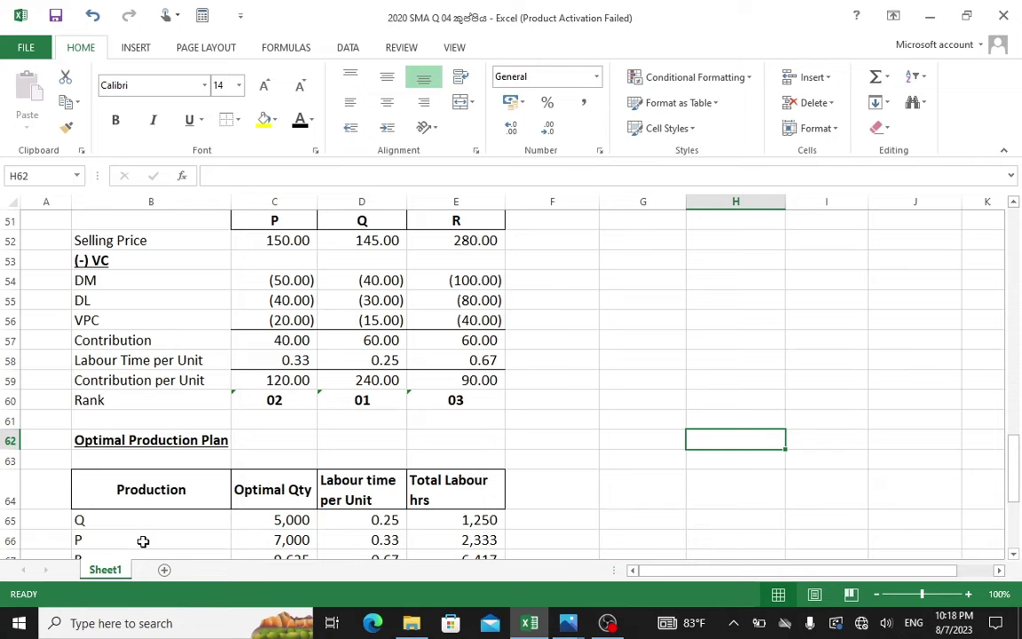
- Review the Optimal Production Plan table against the Rank row and the machine time and labour hours tables
{"action": "scroll", "coordinate": [143, 540], "scroll_direction": "down", "scroll_amount": 1}
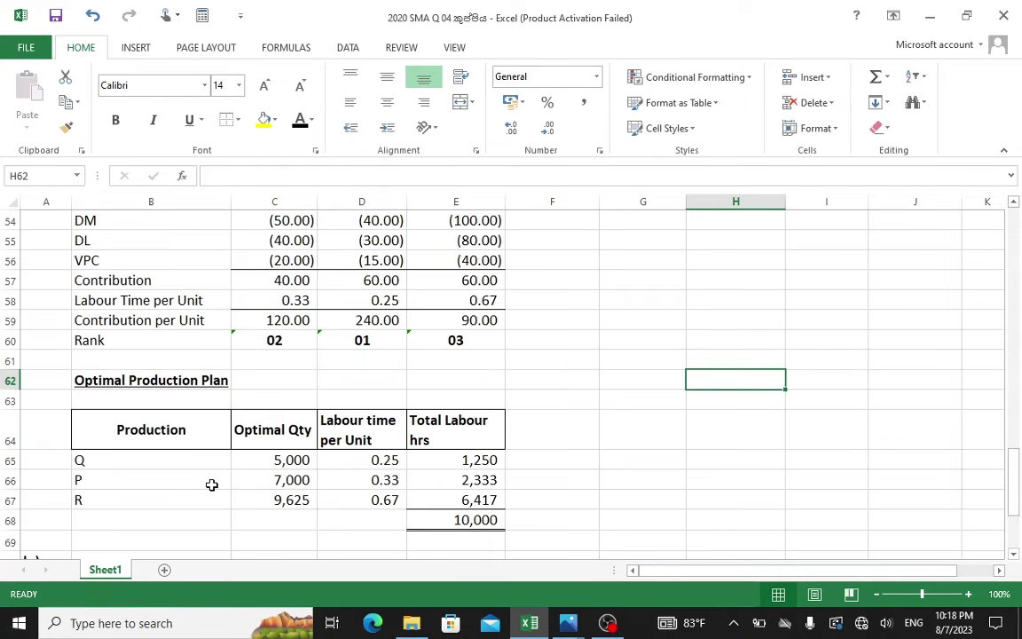
{"action": "scroll", "coordinate": [211, 484], "scroll_direction": "up", "scroll_amount": 1}
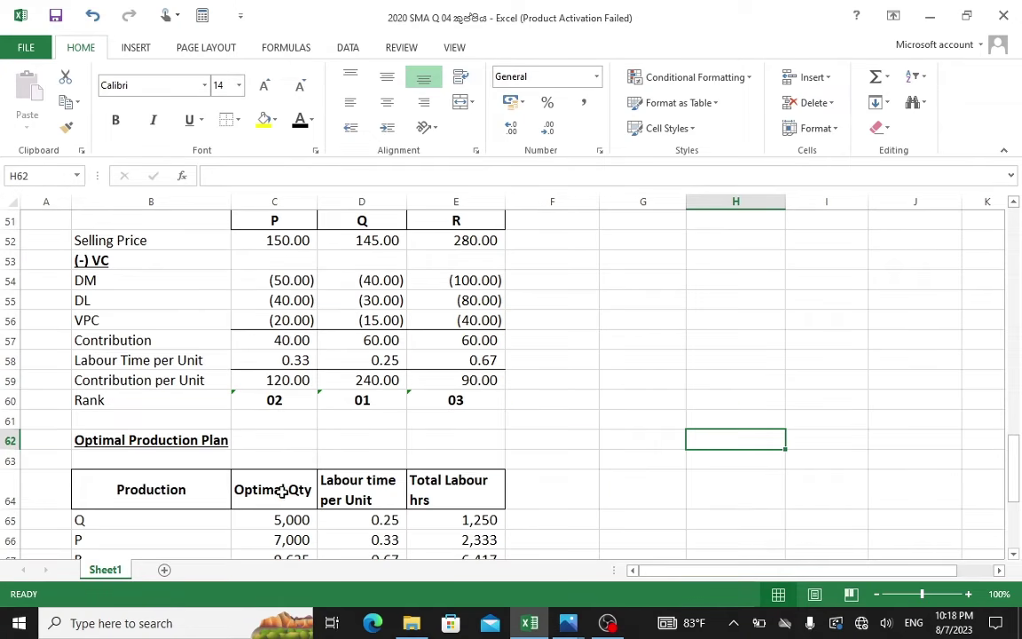
{"action": "scroll", "coordinate": [440, 492], "scroll_direction": "down", "scroll_amount": 1}
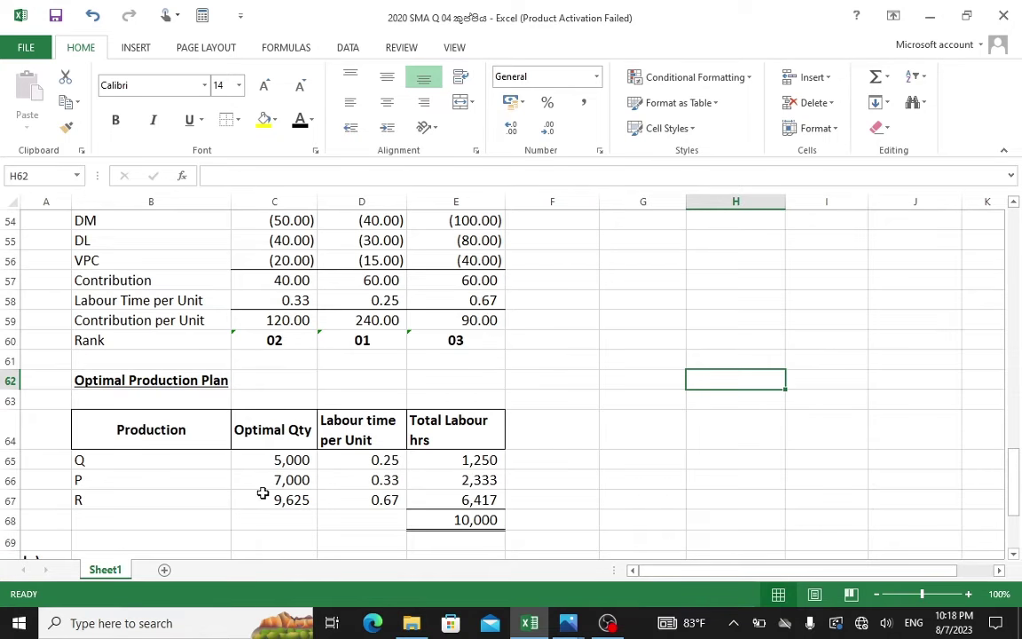
{"action": "scroll", "coordinate": [267, 417], "scroll_direction": "up", "scroll_amount": 1}
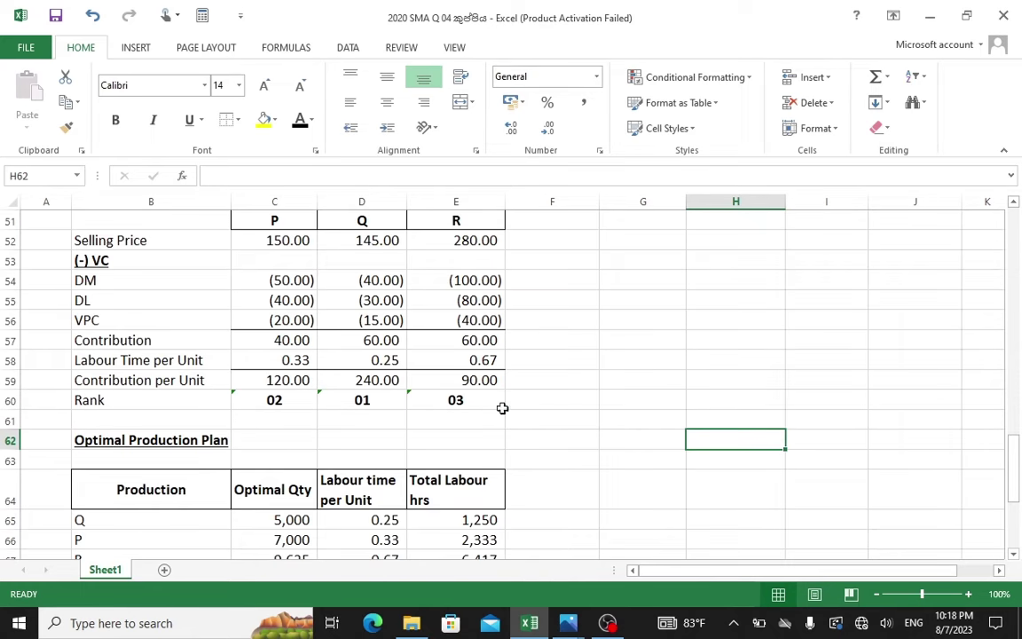
{"action": "scroll", "coordinate": [461, 417], "scroll_direction": "up", "scroll_amount": 4}
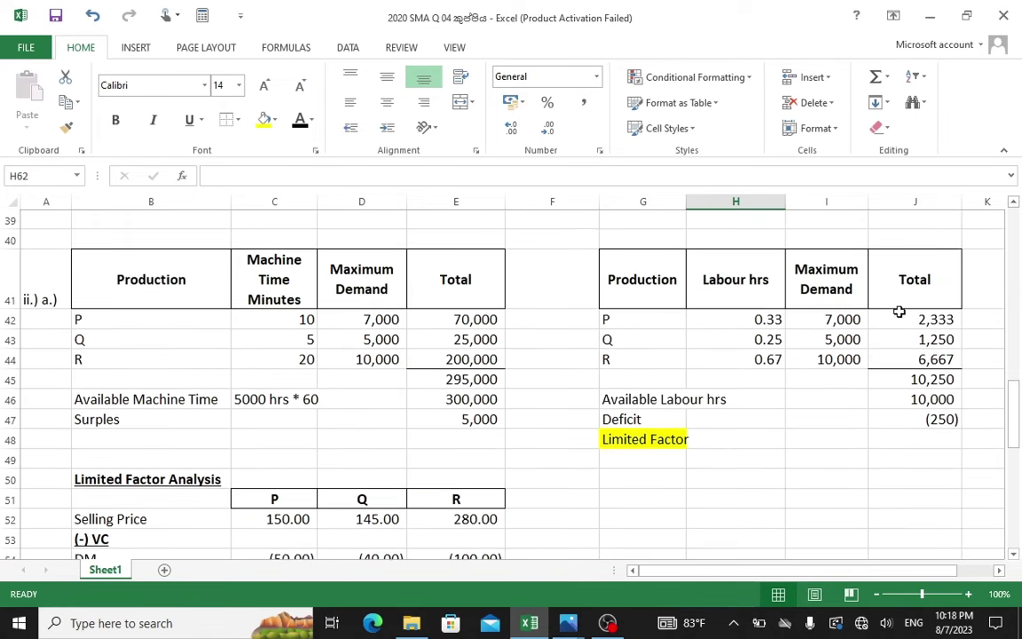
{"action": "scroll", "coordinate": [881, 329], "scroll_direction": "down", "scroll_amount": 4}
{"action": "scroll", "coordinate": [611, 356], "scroll_direction": "up", "scroll_amount": 2}
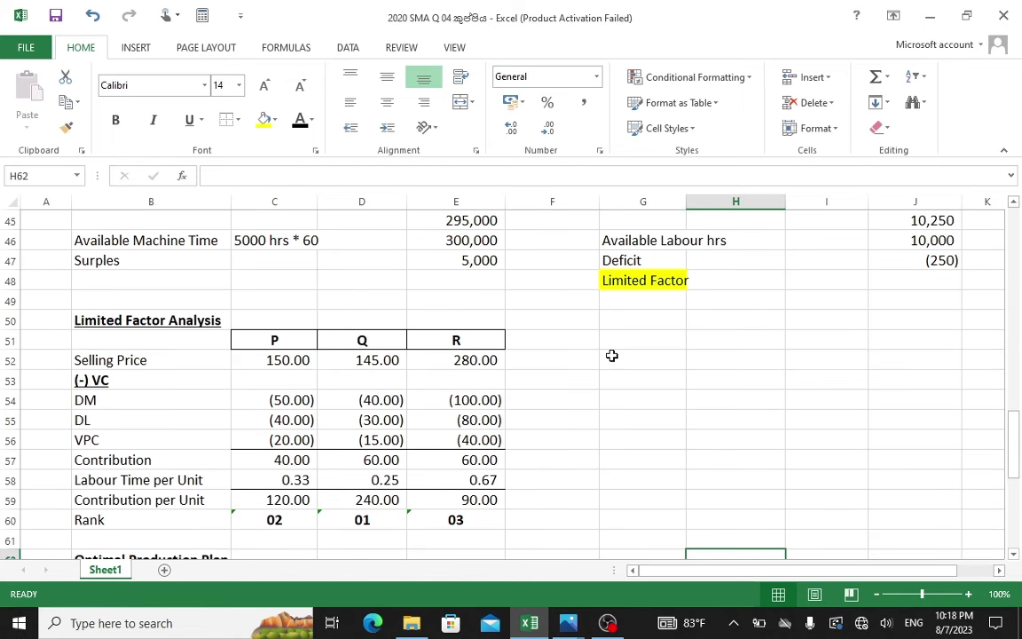
{"action": "scroll", "coordinate": [611, 356], "scroll_direction": "up", "scroll_amount": 2}
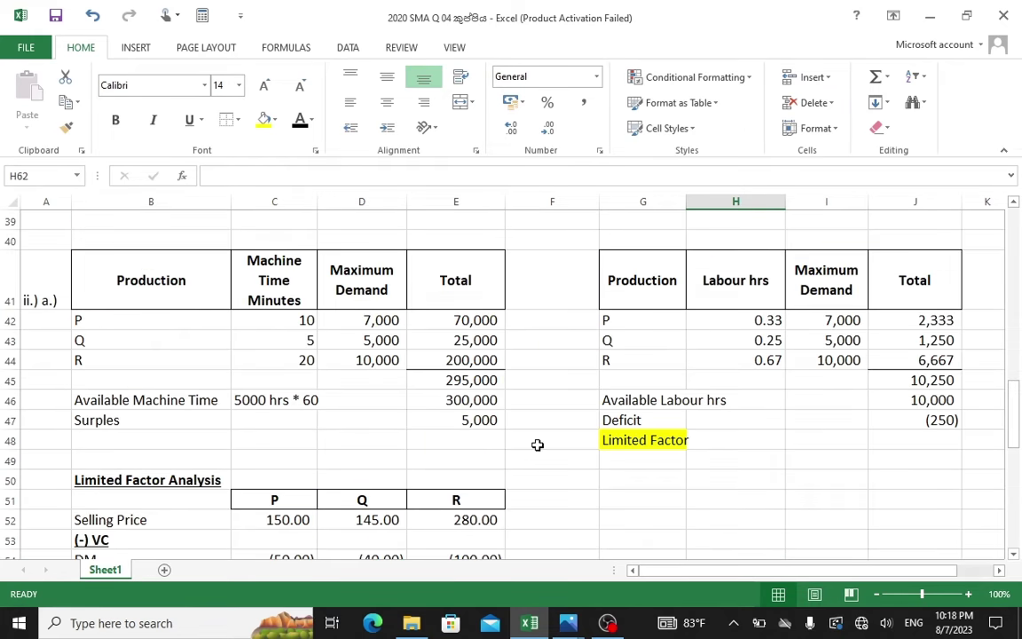
- Check Q's maximum demand in the question image, and inspect Q's optimal quantity, labour time and total labour hours (C65:E65)
{"action": "key", "text": "alt+Tab"}
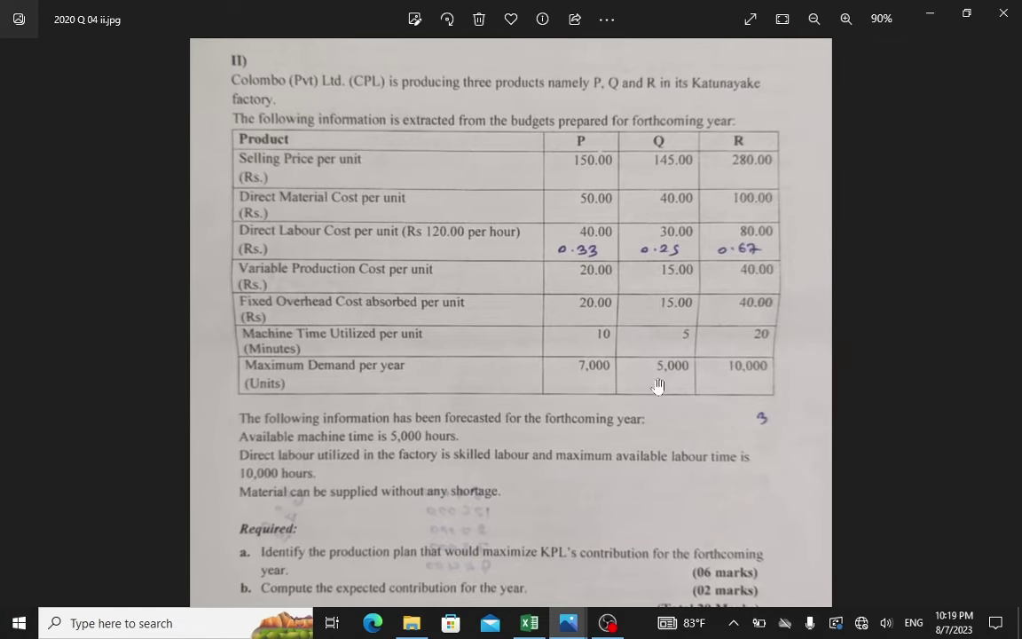
{"action": "key", "text": "alt+Tab"}
{"action": "scroll", "coordinate": [351, 479], "scroll_direction": "down", "scroll_amount": 2}
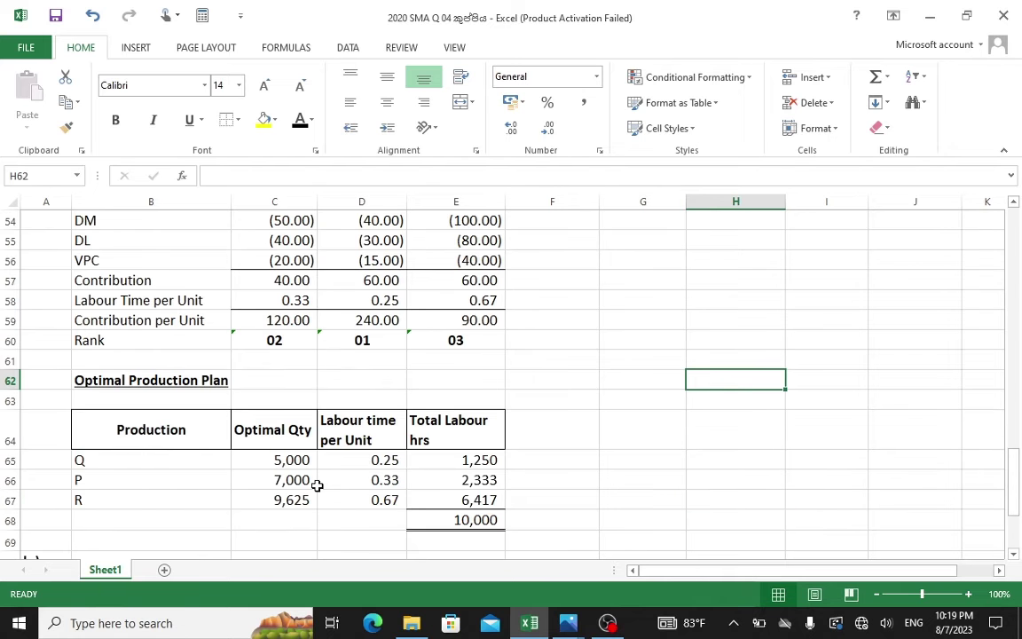
{"action": "left_click", "coordinate": [279, 460]}
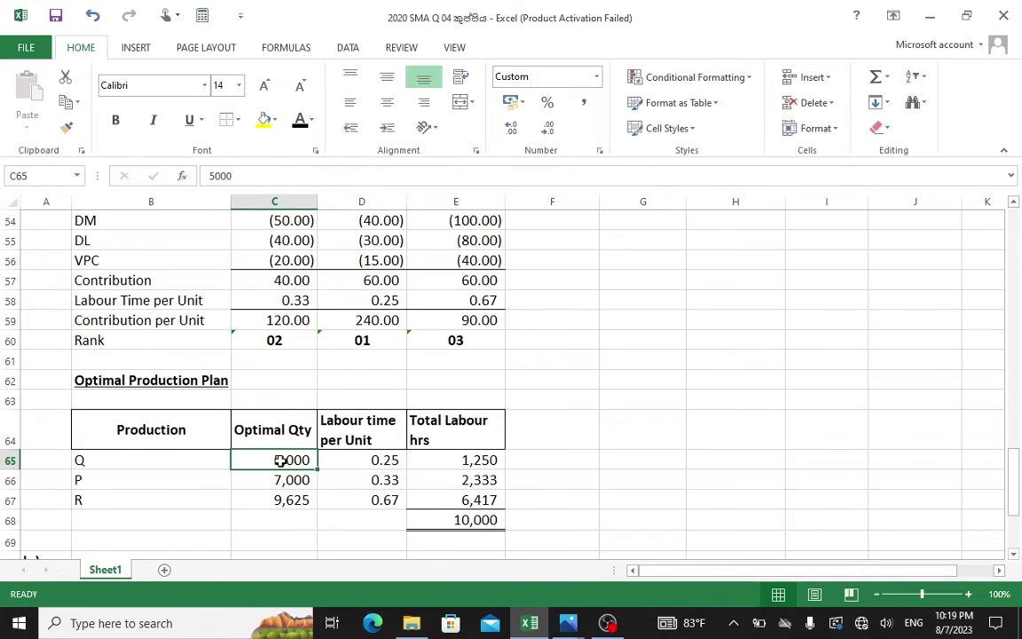
{"action": "left_click", "coordinate": [359, 458]}
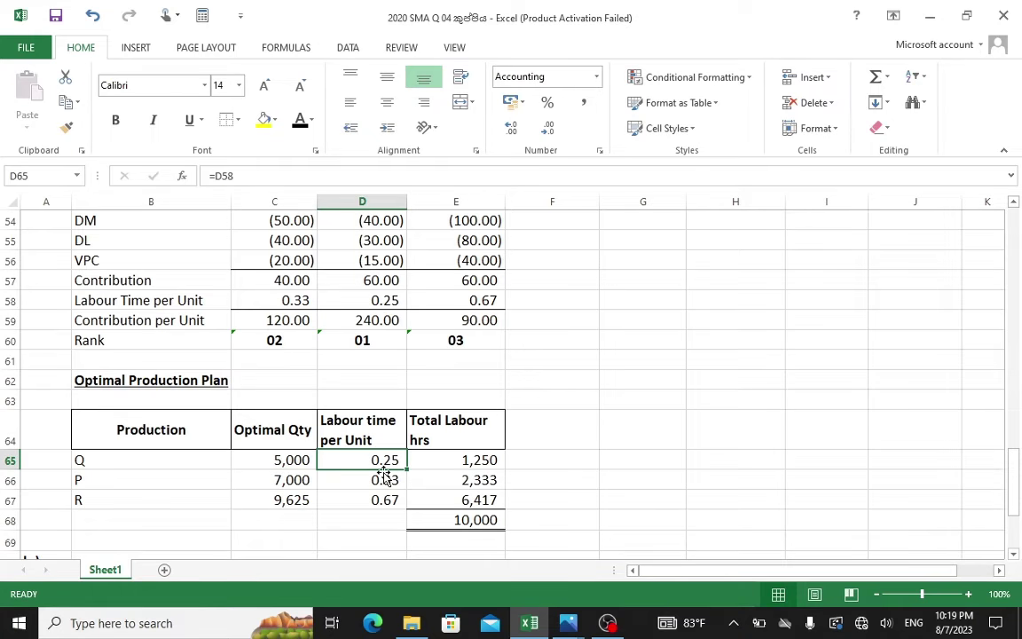
{"action": "left_click", "coordinate": [469, 460]}
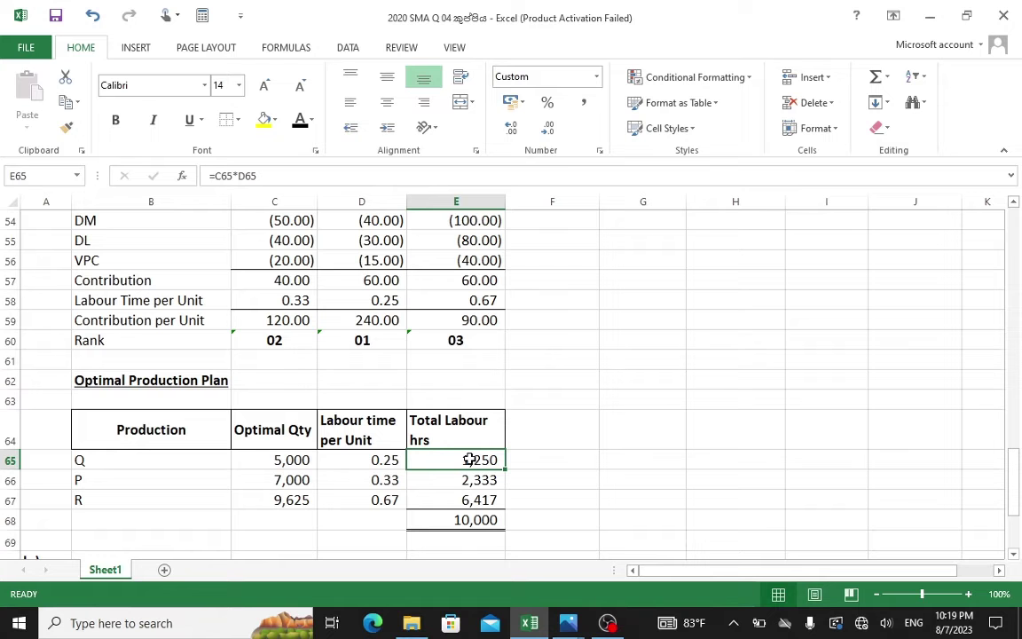
- Check P's rank and its maximum demand in the question image, and inspect P's optimal quantity and total labour hours (C66, E66)
{"action": "scroll", "coordinate": [445, 321], "scroll_direction": "up", "scroll_amount": 1}
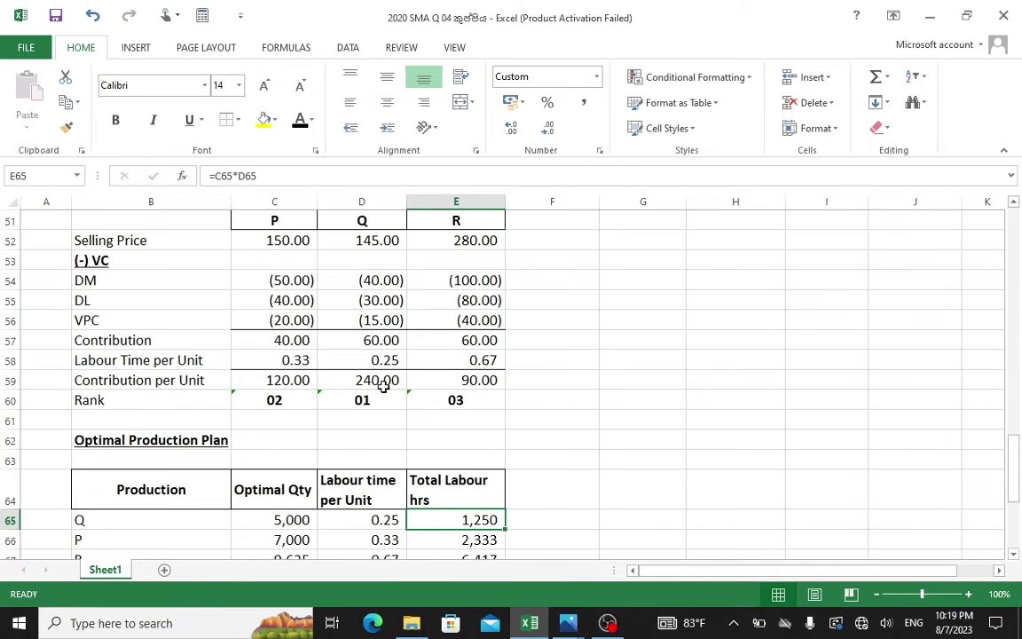
{"action": "key", "text": "alt+Tab"}
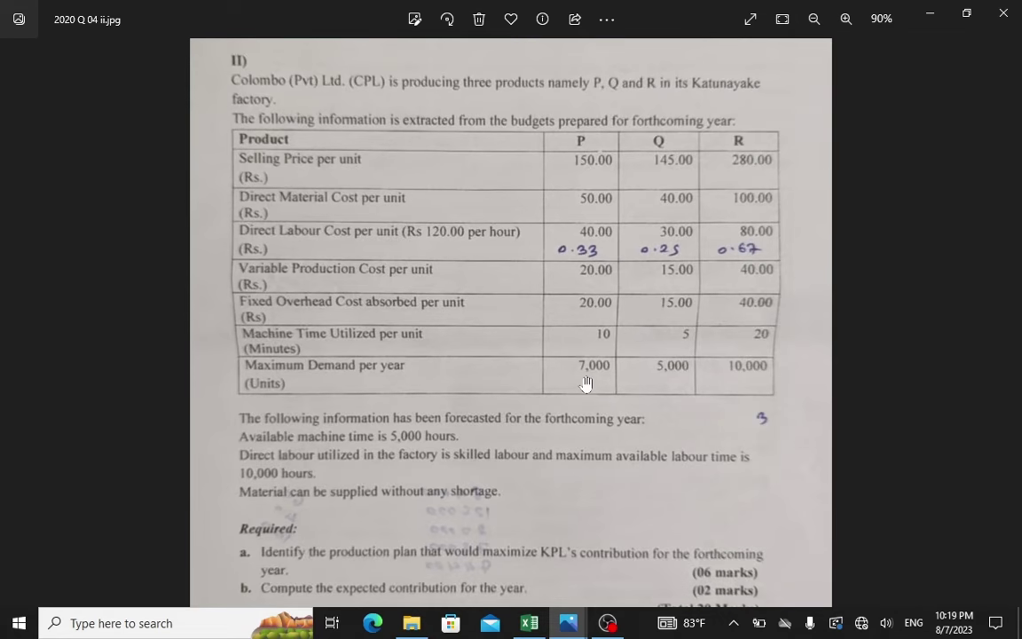
{"action": "key", "text": "alt+Tab"}
{"action": "scroll", "coordinate": [347, 292], "scroll_direction": "down", "scroll_amount": 1}
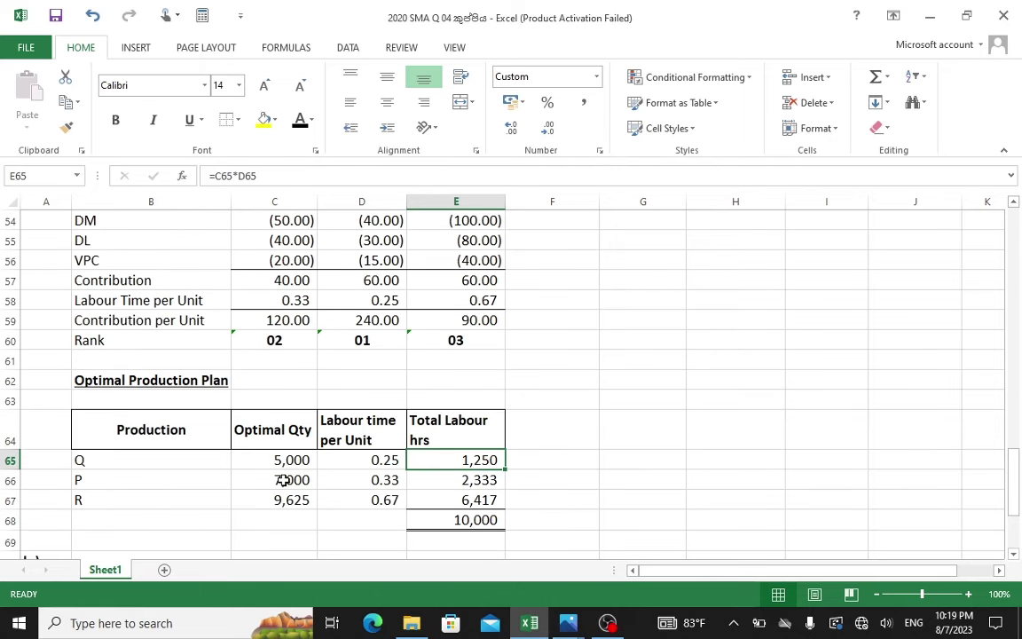
{"action": "left_click", "coordinate": [282, 480]}
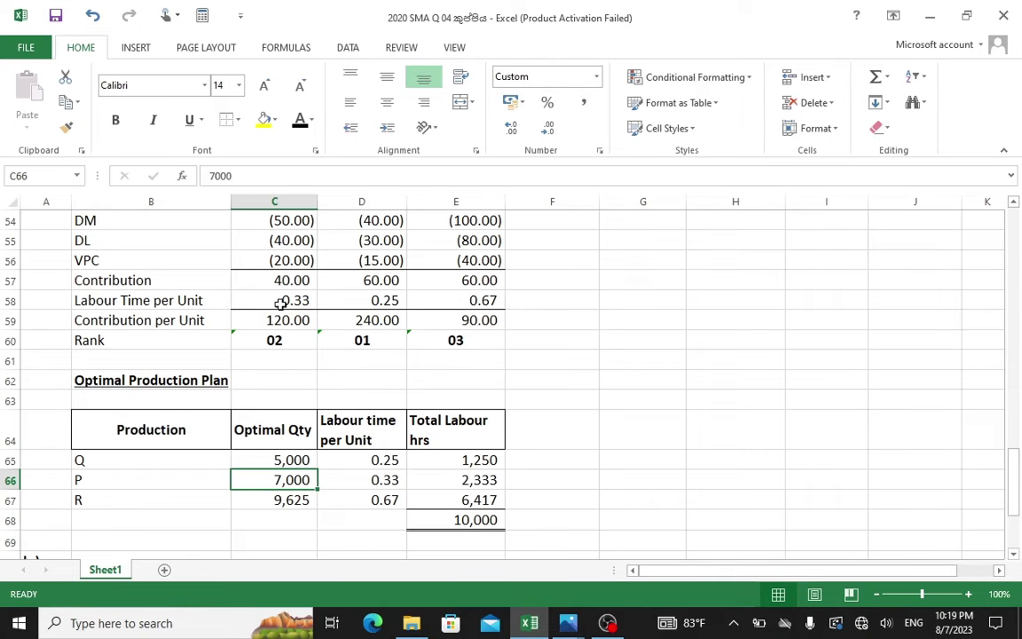
{"action": "left_click", "coordinate": [491, 483]}
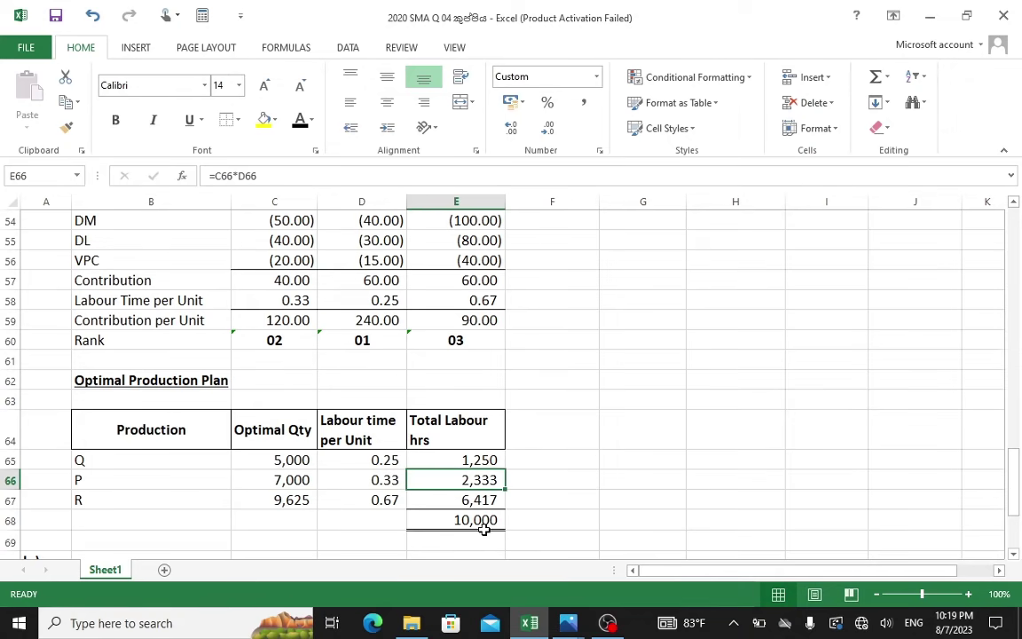
- Compare the total labour hours in E68 with R's maximum demand and the available labour time in the question image
{"action": "key", "text": "alt+Tab"}
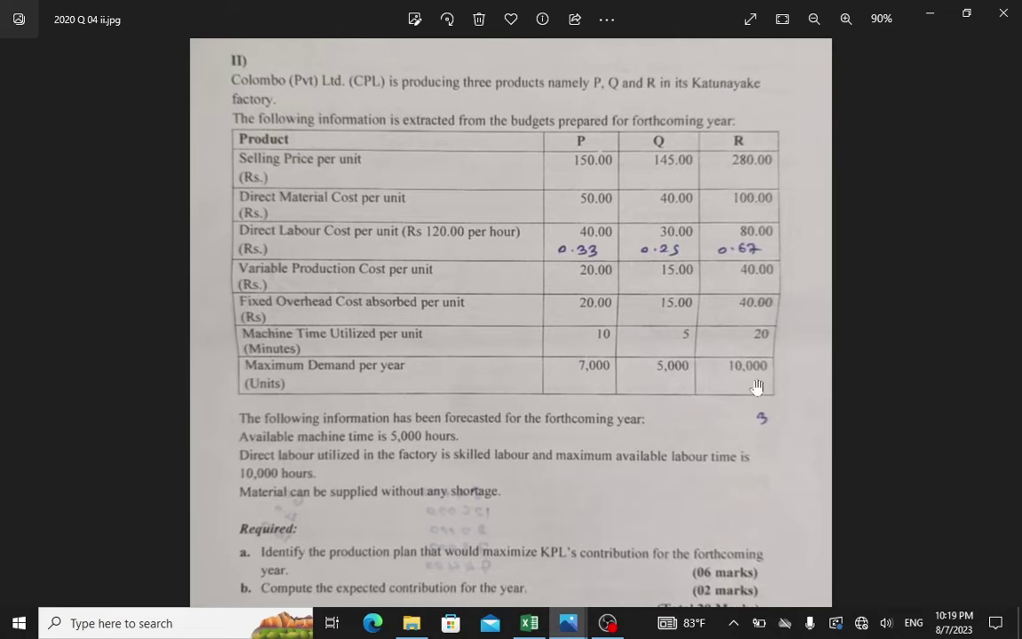
{"action": "key", "text": "alt+Tab"}
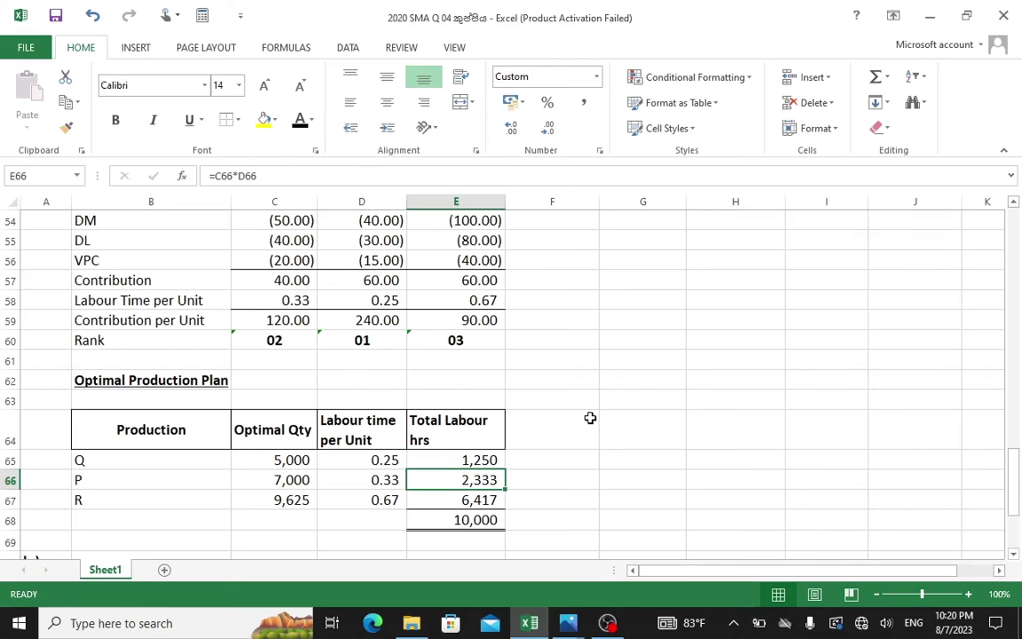
{"action": "left_click", "coordinate": [453, 525]}
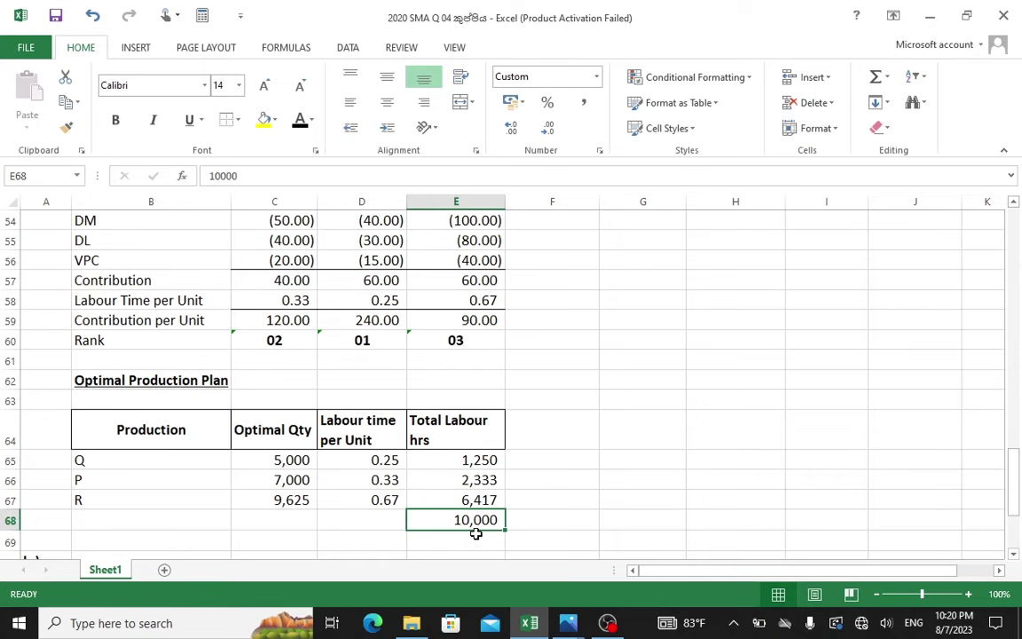
{"action": "key", "text": "alt+Tab"}
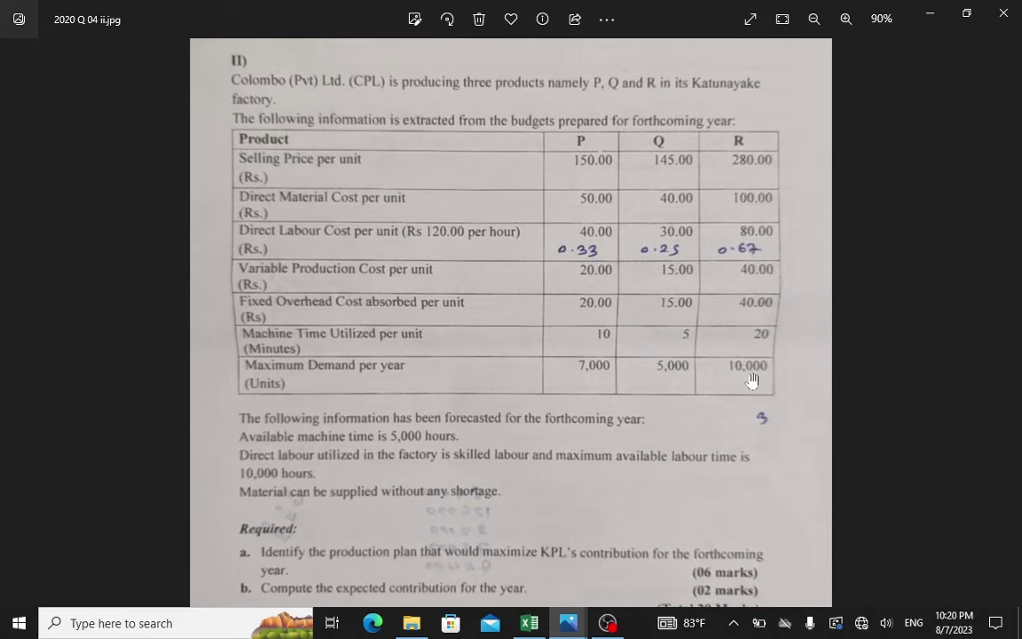
{"action": "key", "text": "alt+Tab"}
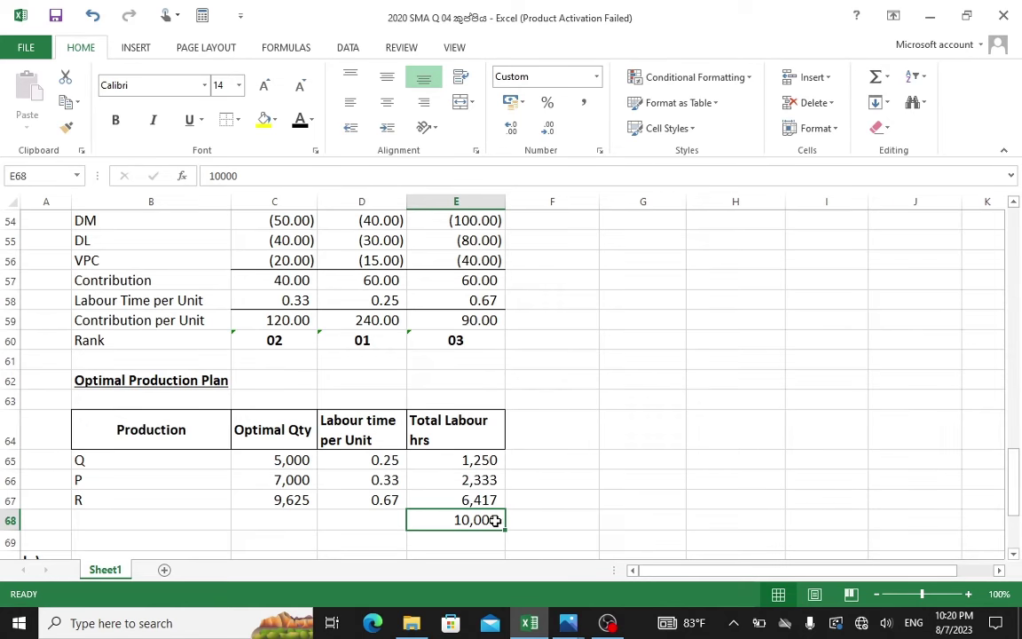
{"action": "key", "text": "alt+Tab"}
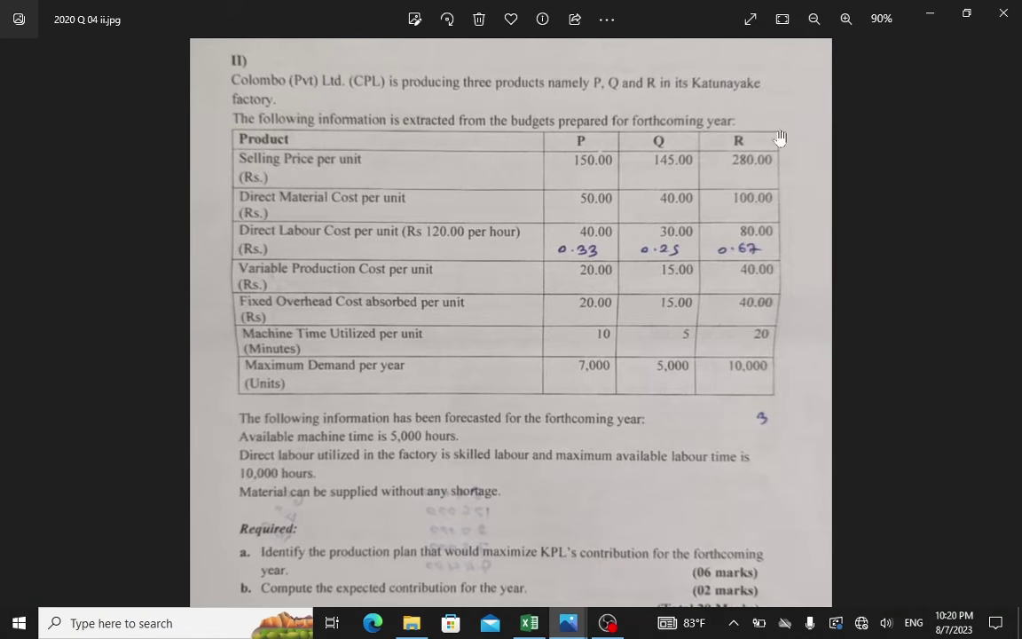
{"action": "key", "text": "alt+Tab"}
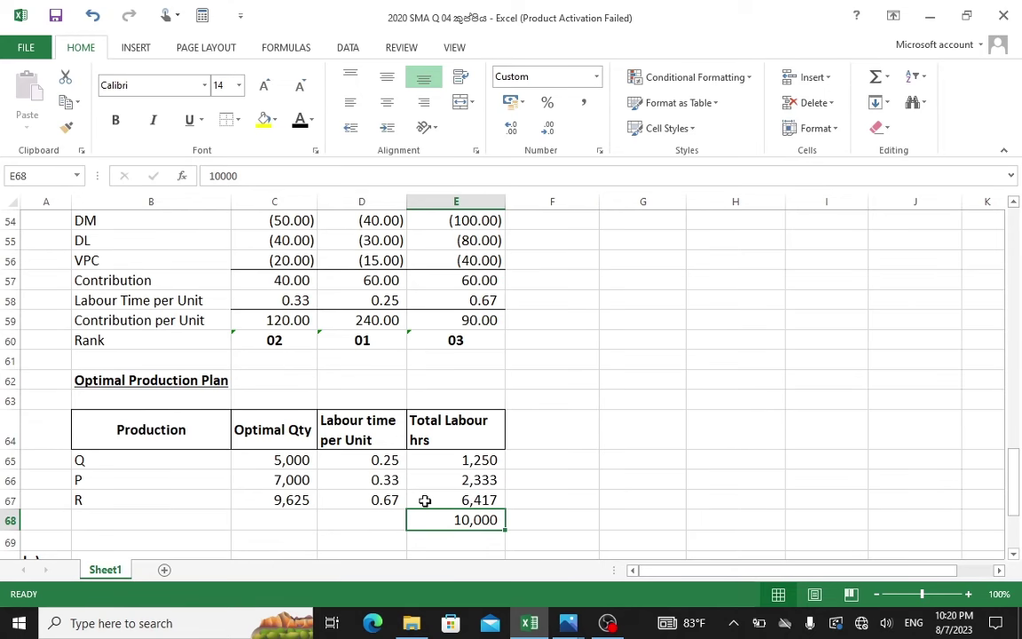
- Calculate R's optimal quantity in G67 by dividing its total labour hours by labour time per unit with =E67/D67
{"action": "left_click", "coordinate": [654, 509]}
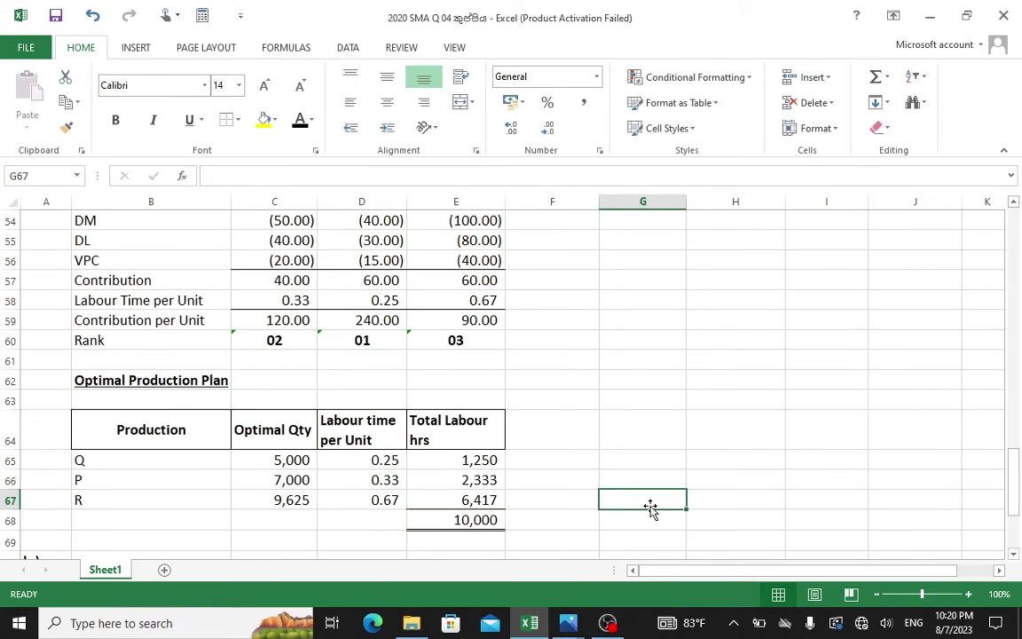
{"action": "type", "text": "="}
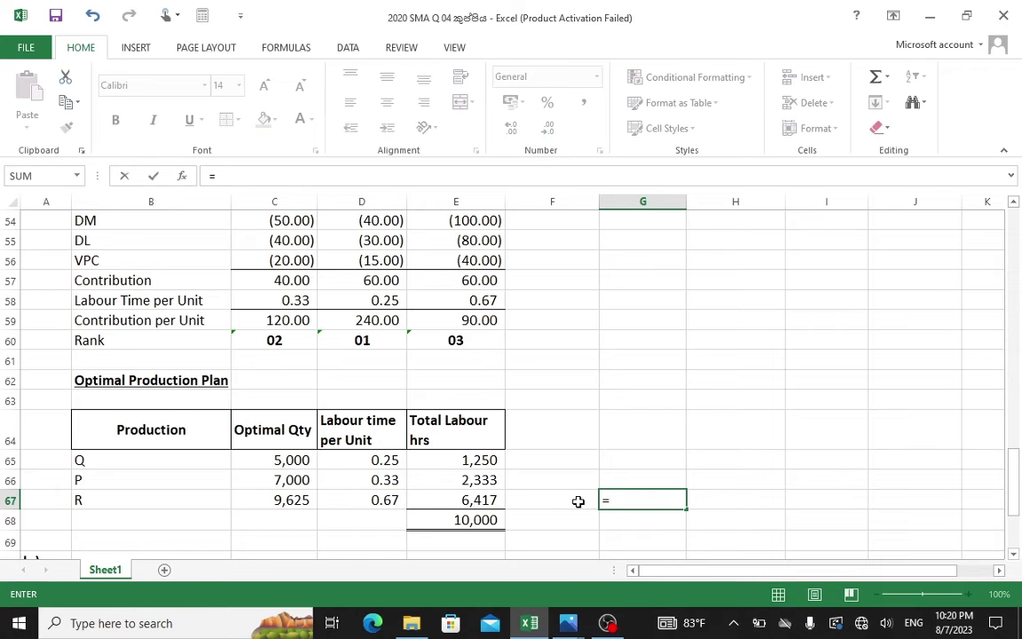
{"action": "left_click", "coordinate": [472, 500]}
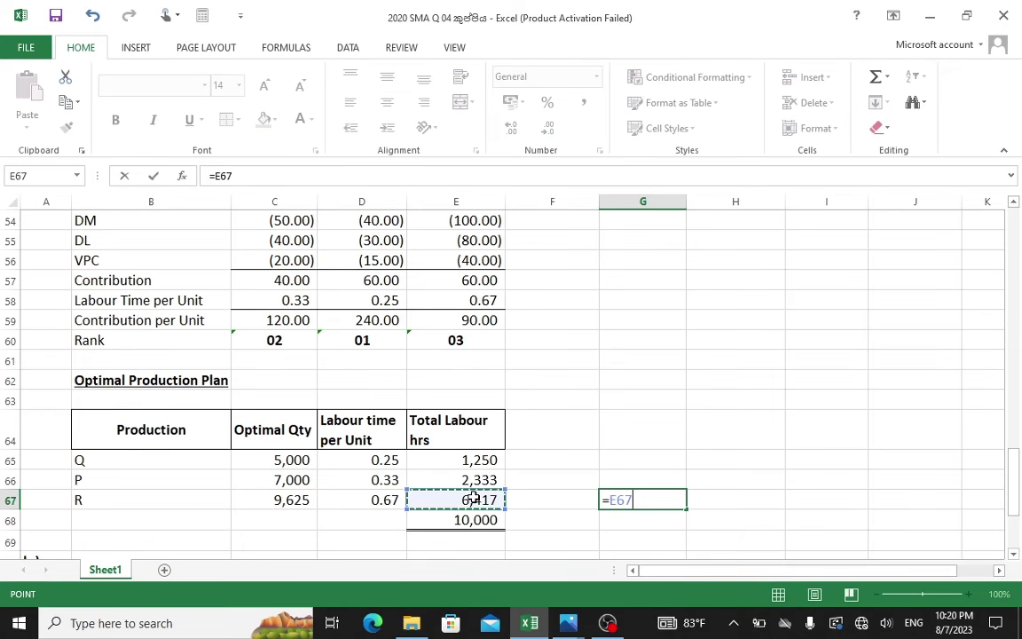
{"action": "type", "text": "/"}
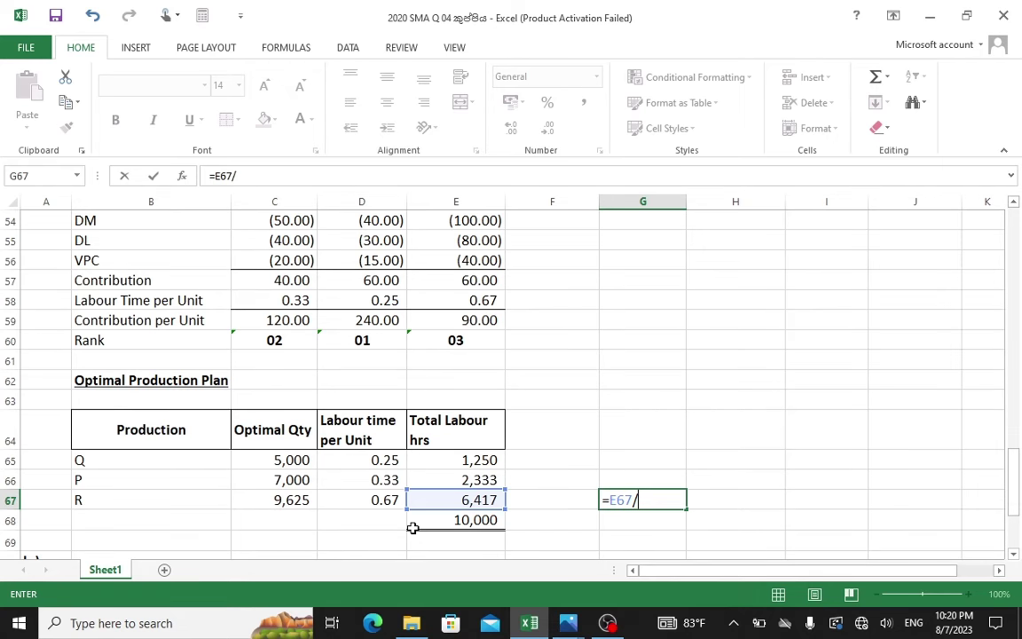
{"action": "left_click", "coordinate": [366, 502]}
{"action": "key", "text": "Return"}
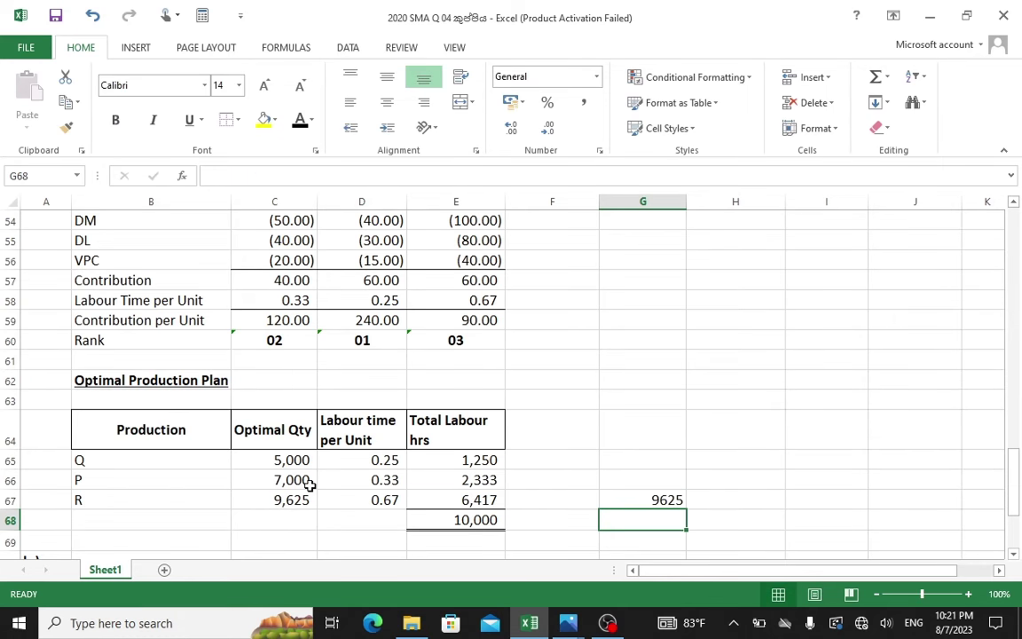
- Clear the trial calculation beside the optimal production plan from G66:G68
{"action": "scroll", "coordinate": [309, 484], "scroll_direction": "down", "scroll_amount": 1}
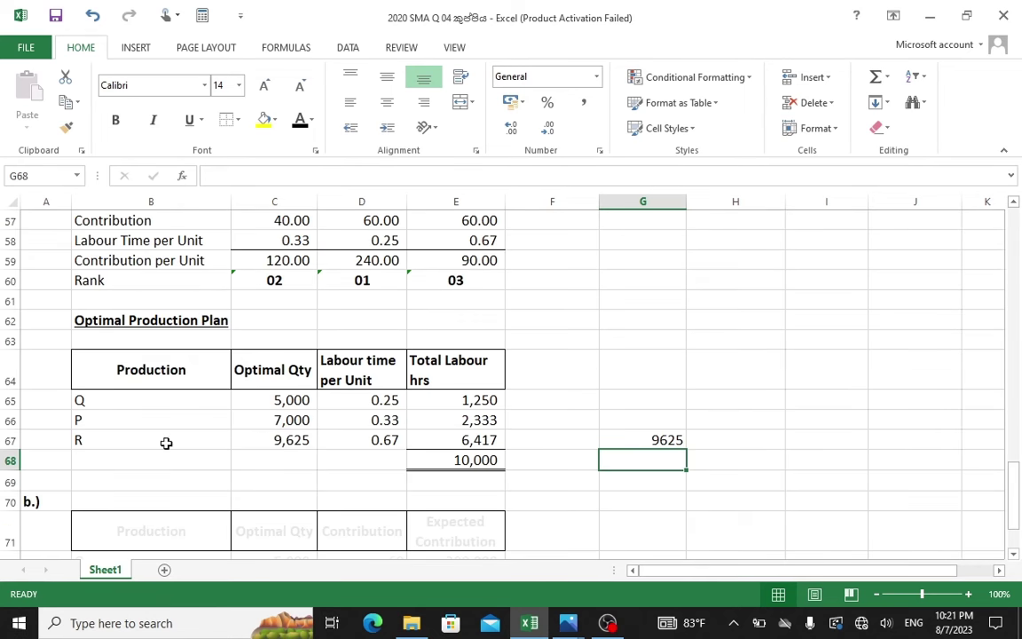
{"action": "left_click_drag", "start_coordinate": [659, 421], "coordinate": [659, 456]}
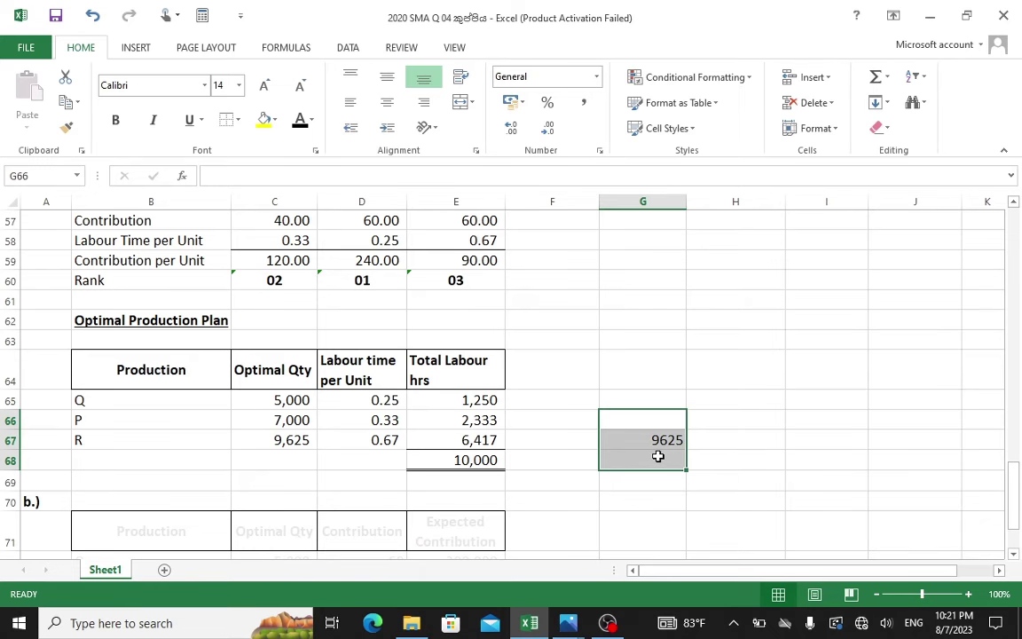
{"action": "key", "text": "Delete"}
{"action": "left_click", "coordinate": [695, 402]}
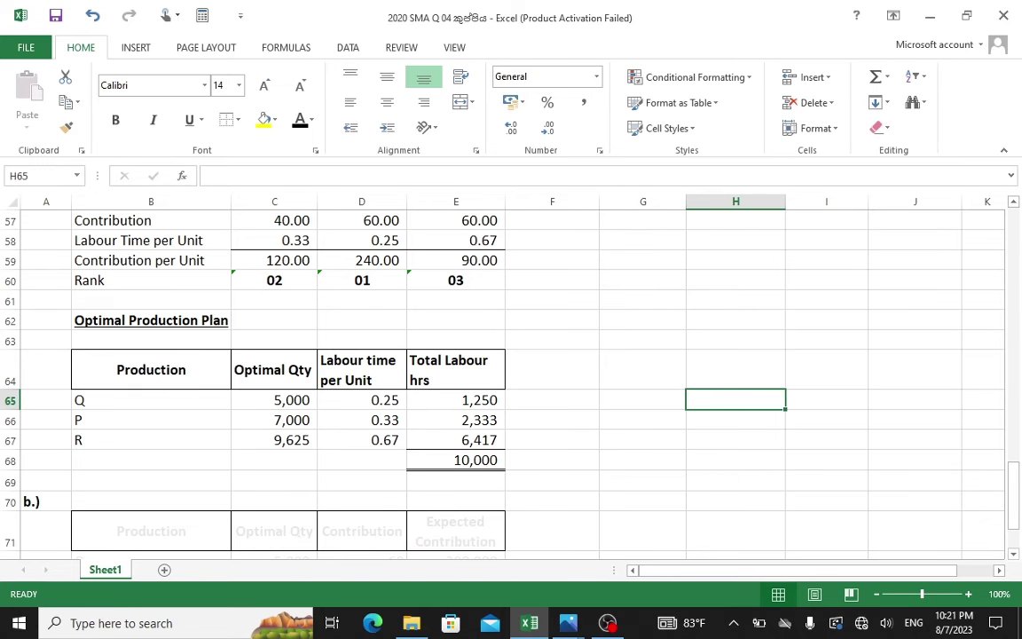
- Copy the Production heading and product labels Q, P and R (B64:B67) to G64:G67
{"action": "left_click_drag", "start_coordinate": [130, 378], "coordinate": [144, 433]}
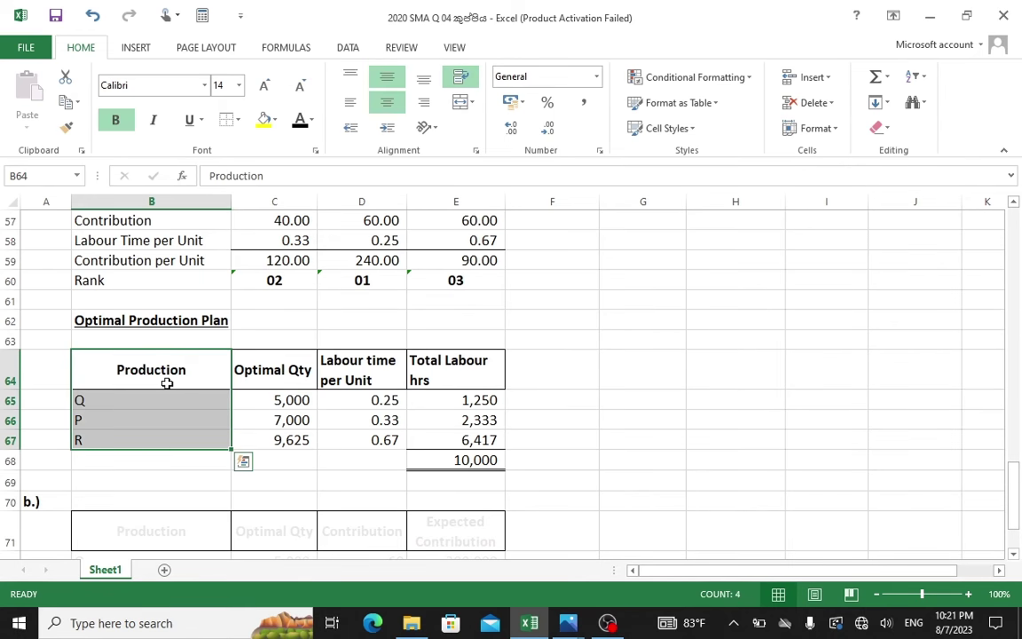
{"action": "key", "text": "ctrl+c"}
{"action": "left_click", "coordinate": [655, 371]}
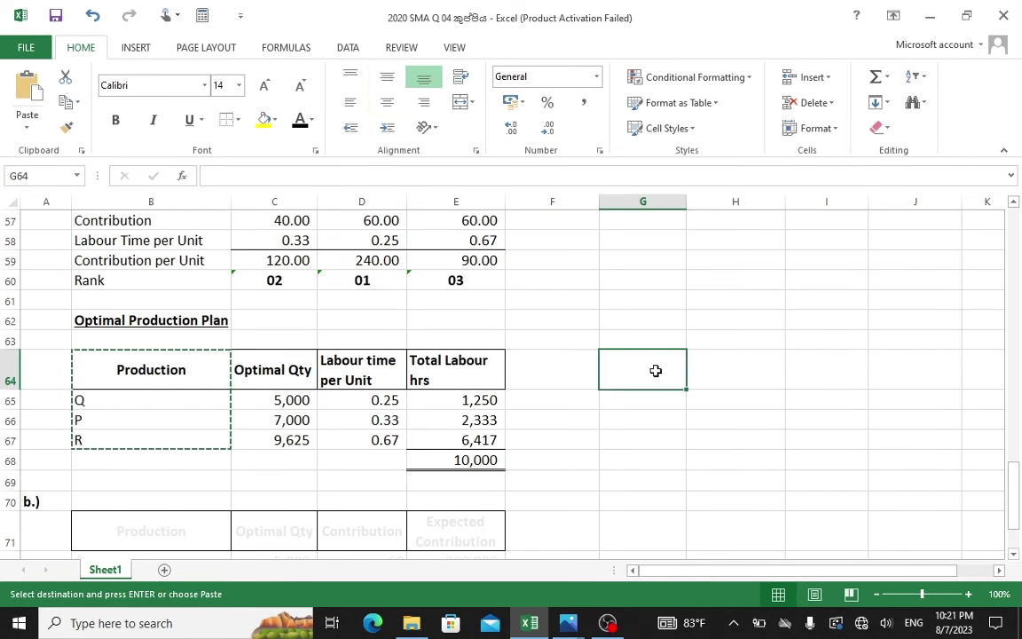
{"action": "key", "text": "ctrl+v"}
{"action": "left_click", "coordinate": [770, 416]}
{"action": "left_click", "coordinate": [650, 380]}
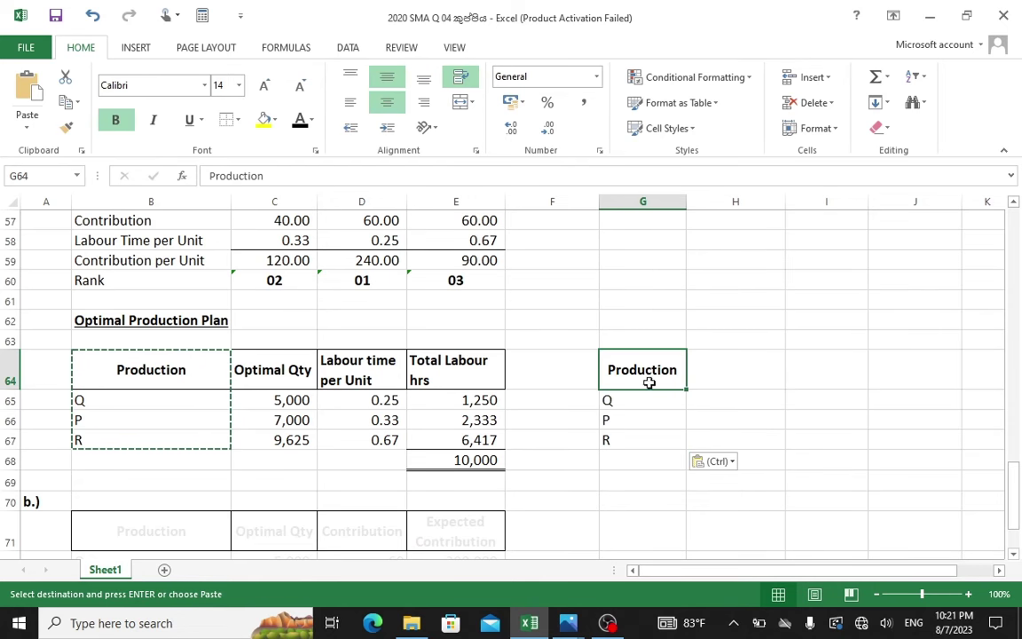
- Copy the Optimal Qty heading and quantities (C64:C67) to H64:H67, beside the new Production column
{"action": "left_click_drag", "start_coordinate": [257, 361], "coordinate": [272, 436]}
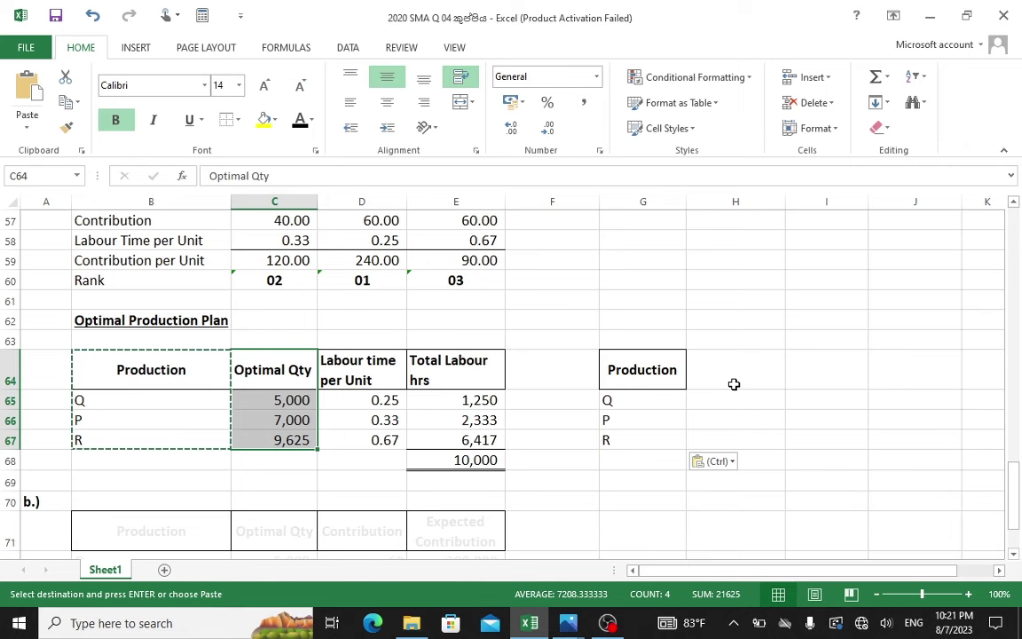
{"action": "key", "text": "ctrl+c"}
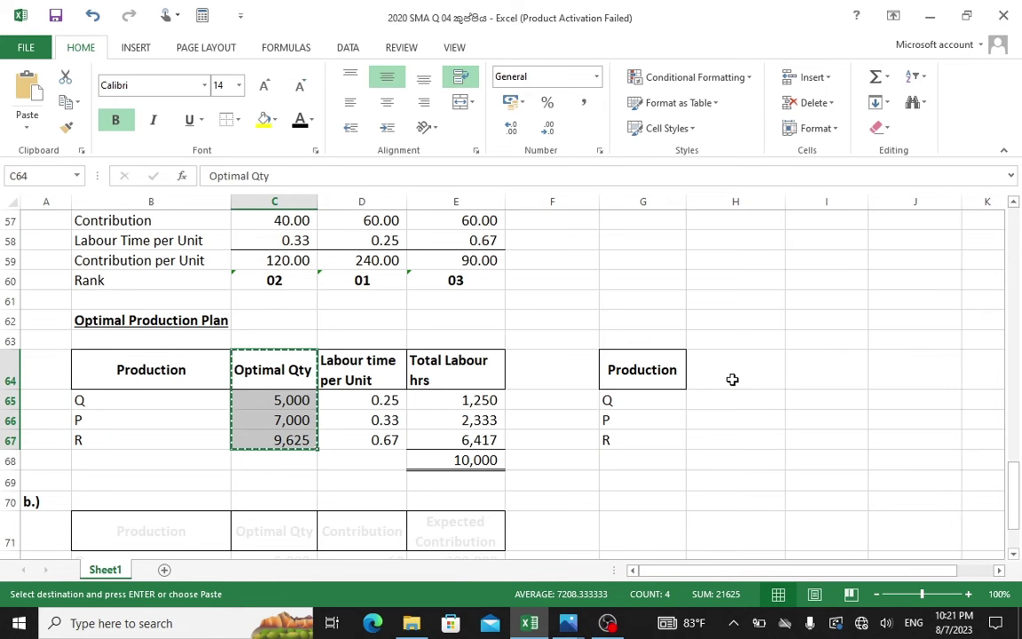
{"action": "left_click", "coordinate": [732, 379]}
{"action": "key", "text": "ctrl+v"}
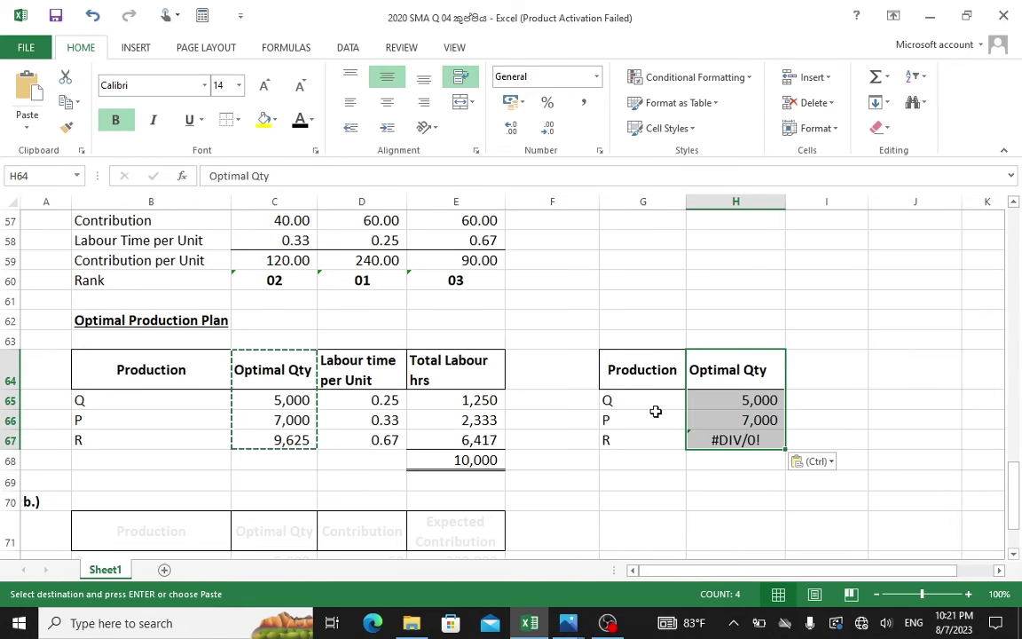
- Clear the product labels and quantities in G65:H67, keeping the copied headings
{"action": "left_click", "coordinate": [655, 417]}
{"action": "left_click_drag", "start_coordinate": [651, 399], "coordinate": [730, 434]}
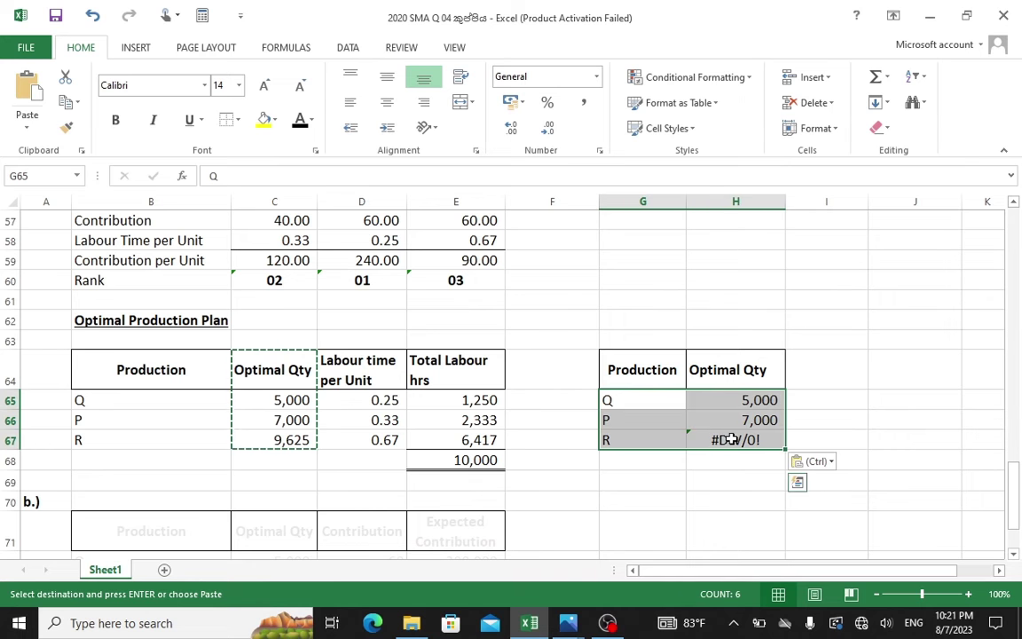
{"action": "key", "text": "Delete"}
{"action": "left_click", "coordinate": [646, 410]}
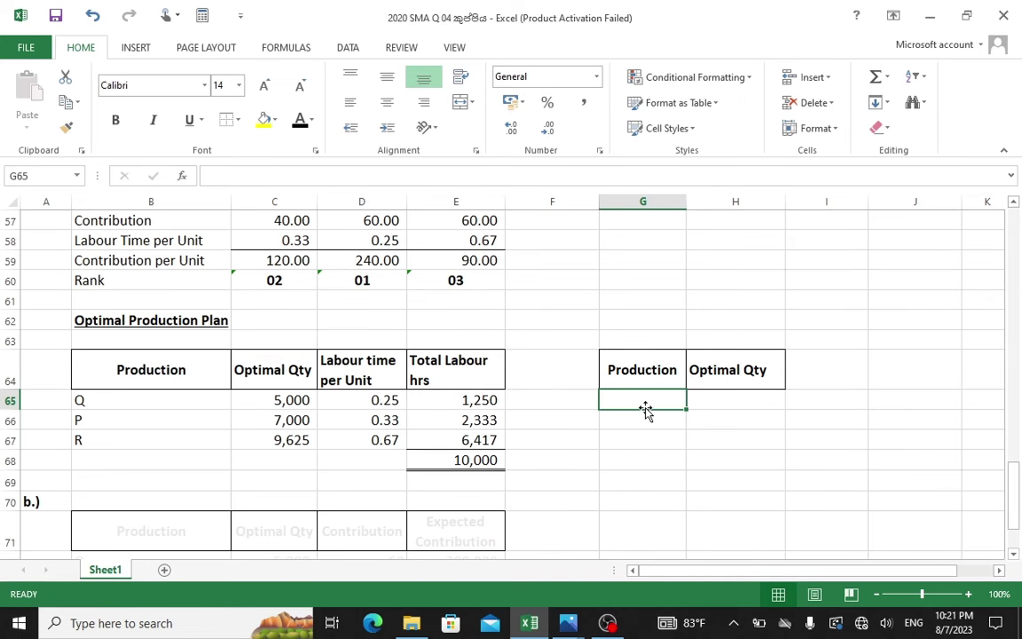
{"action": "type", "text": "p"}
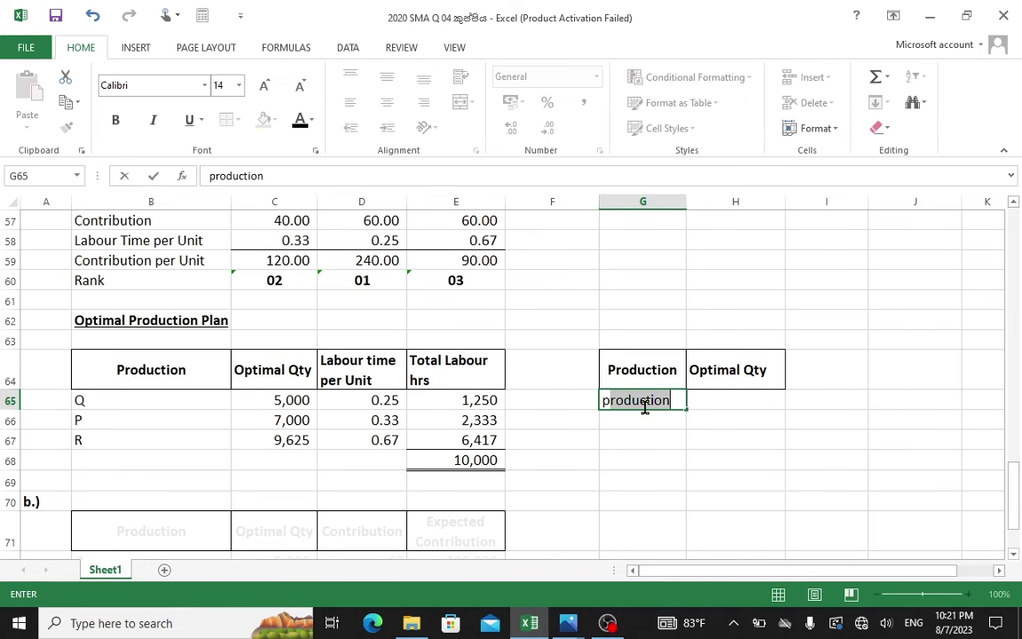
{"action": "key", "text": "Escape"}
{"action": "key", "text": "Right"}
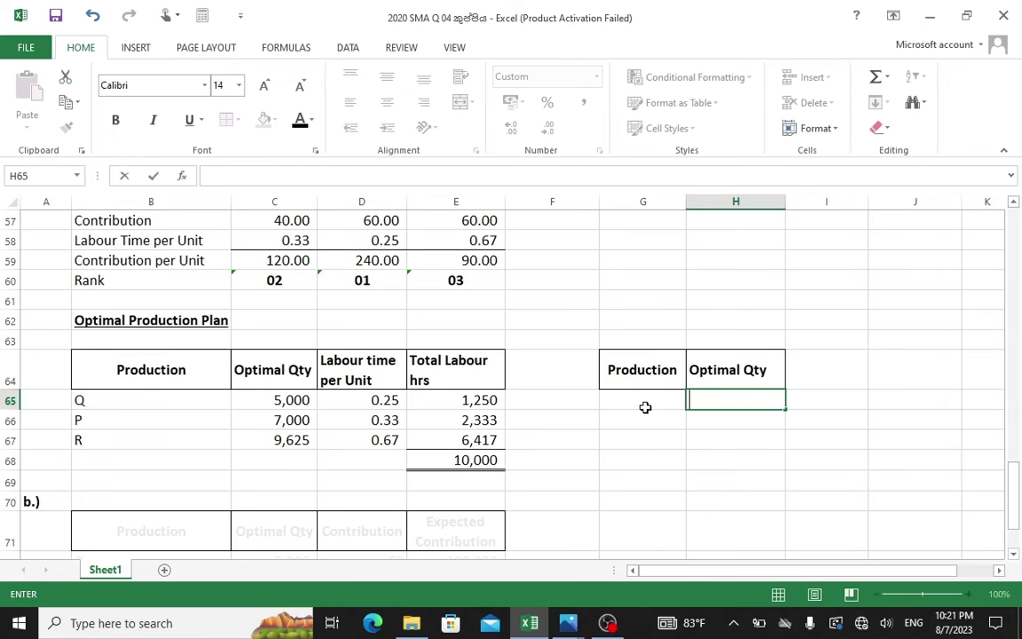
{"action": "left_click", "coordinate": [645, 408]}
{"action": "type", "text": "p"}
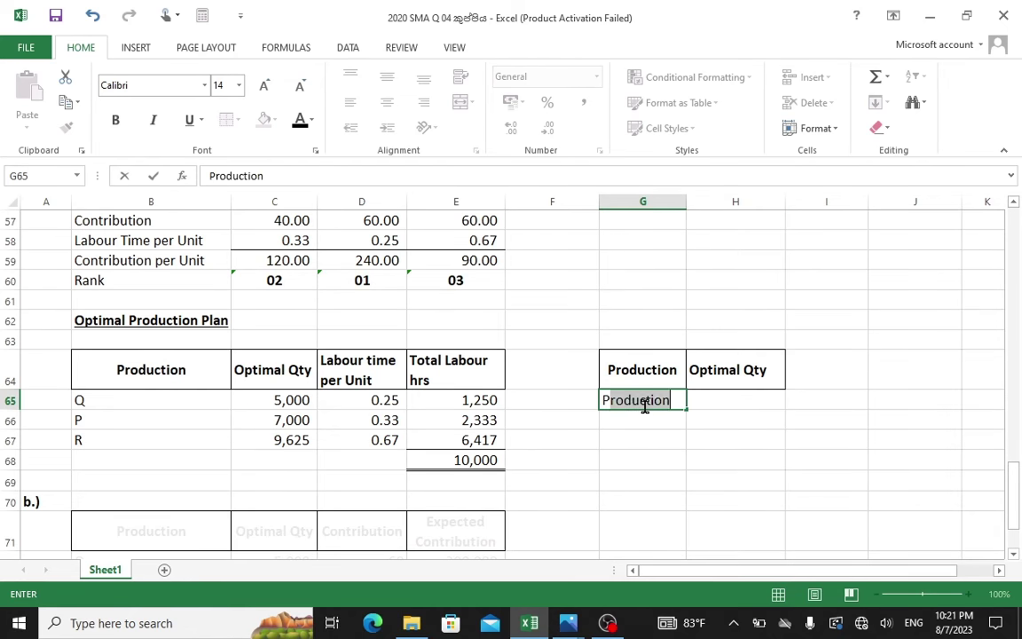
{"action": "key", "text": "Return"}
- Enter the product labels P, Q and R under the Production heading in G65:G67
{"action": "left_click", "coordinate": [640, 401]}
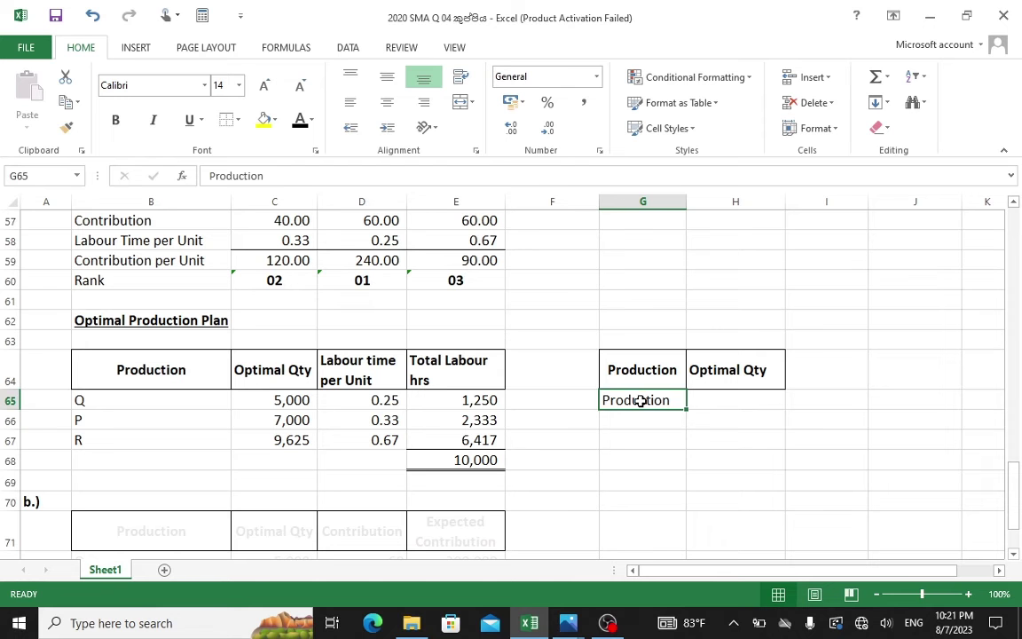
{"action": "type", "text": "P"}
{"action": "key", "text": "Return"}
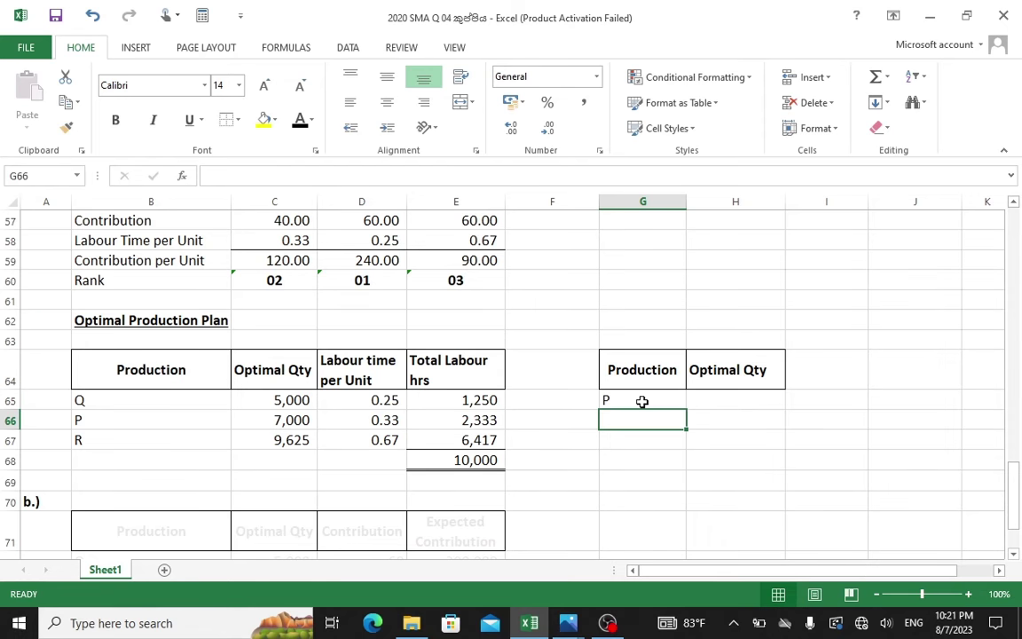
{"action": "type", "text": "Q"}
{"action": "key", "text": "Return"}
{"action": "type", "text": "'"}
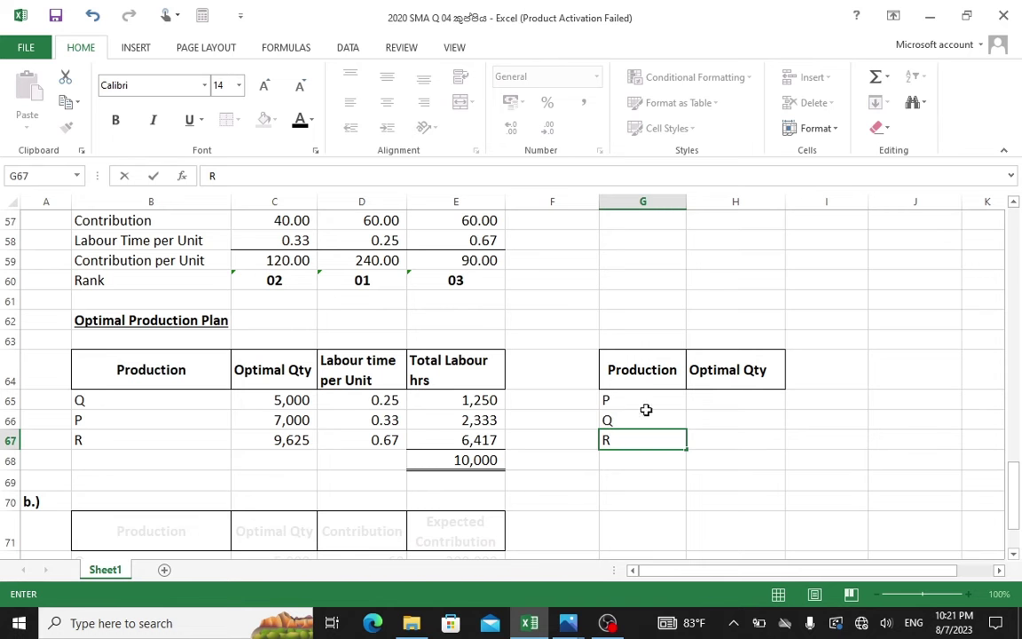
- Enter the optimal quantities 7000 for P, 5000 for Q and 9,625 for R in H65:H67
{"action": "left_click", "coordinate": [719, 399]}
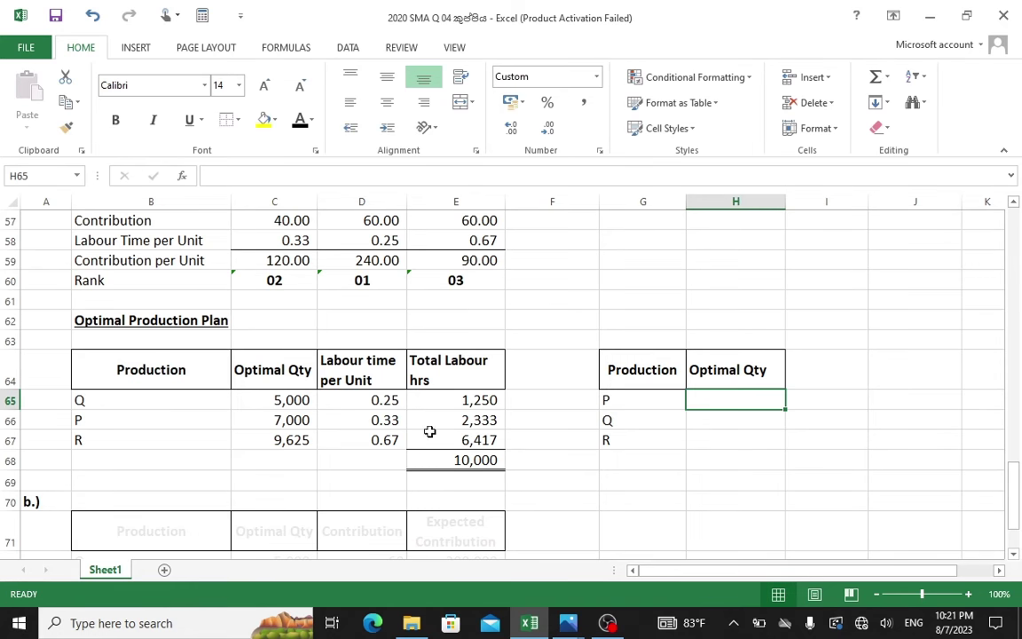
{"action": "type", "text": "7000"}
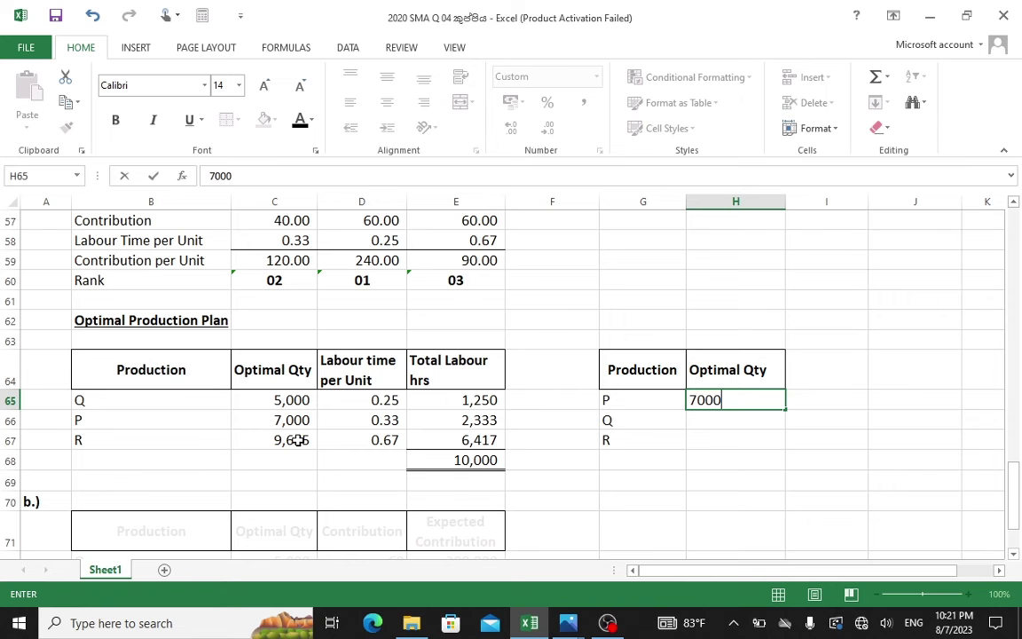
{"action": "key", "text": "Return"}
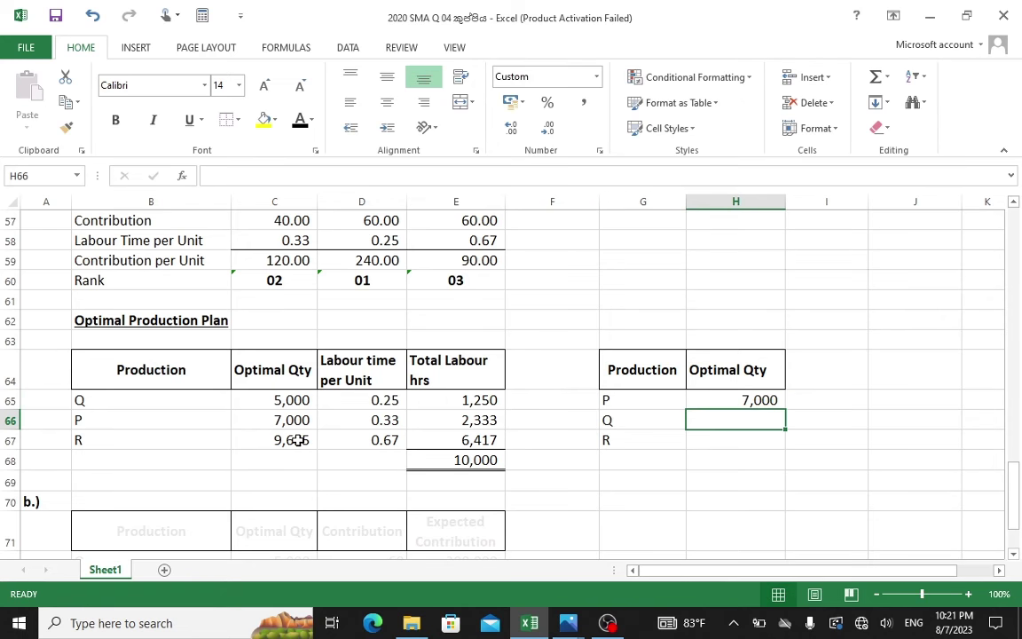
{"action": "type", "text": "5000"}
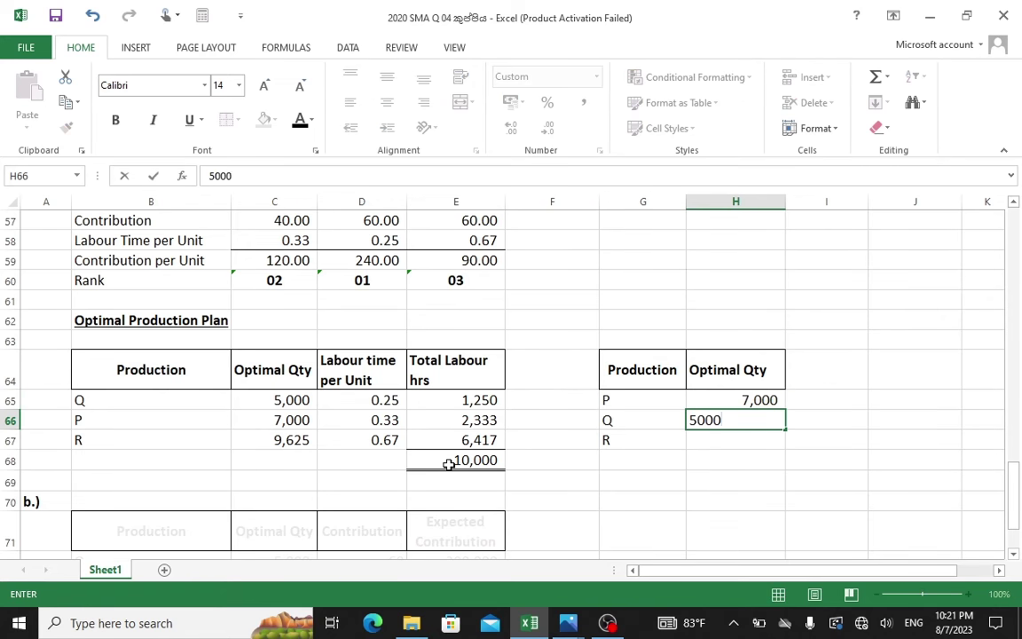
{"action": "key", "text": "Return"}
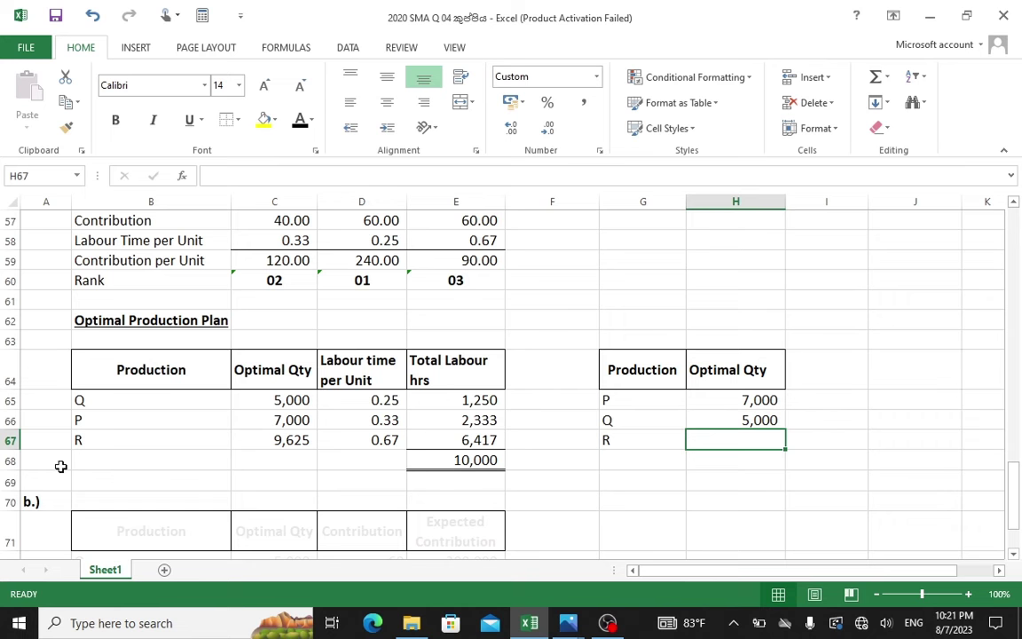
{"action": "type", "text": "9"}
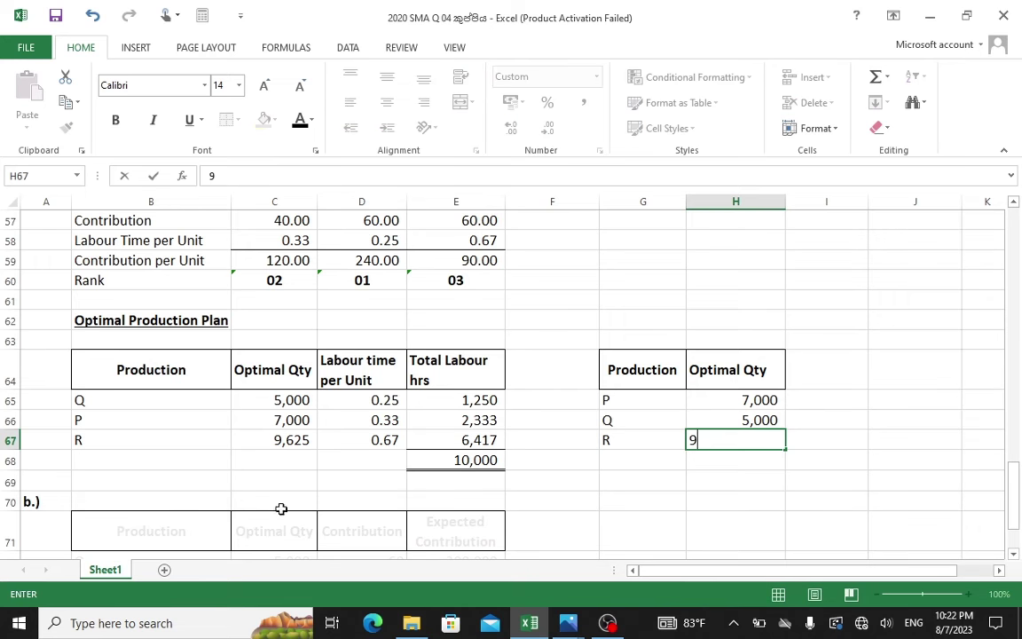
{"action": "type", "text": ",625"}
{"action": "key", "text": "Return"}
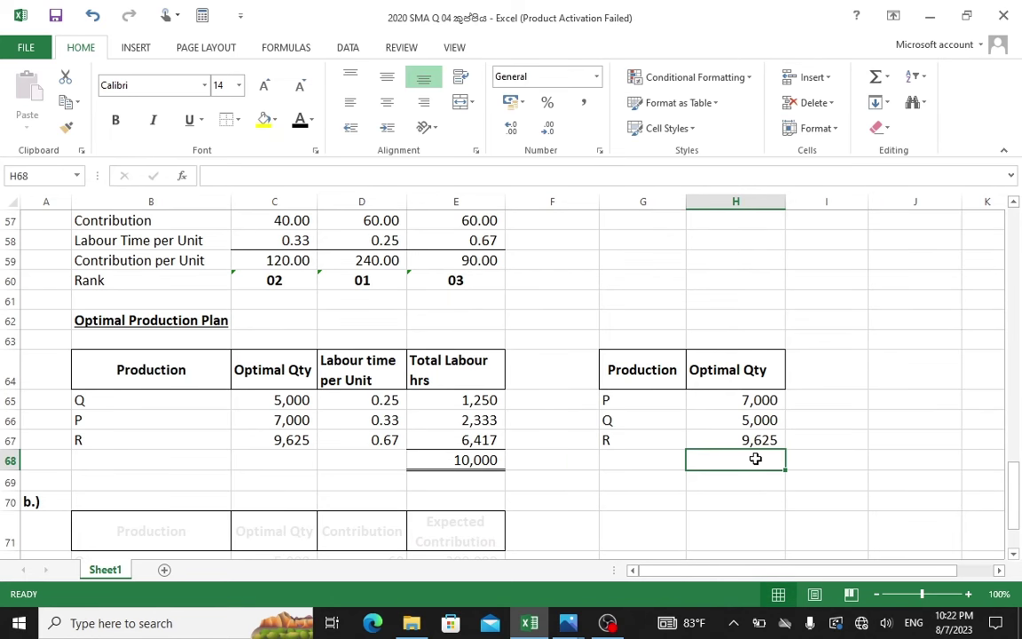
- Highlight the Production and Optimal Qty summary table in G64:H67 with a yellow fill
{"action": "key", "text": "alt+Tab"}
{"action": "key", "text": "alt+Tab"}
{"action": "left_click_drag", "start_coordinate": [614, 381], "coordinate": [736, 443]}
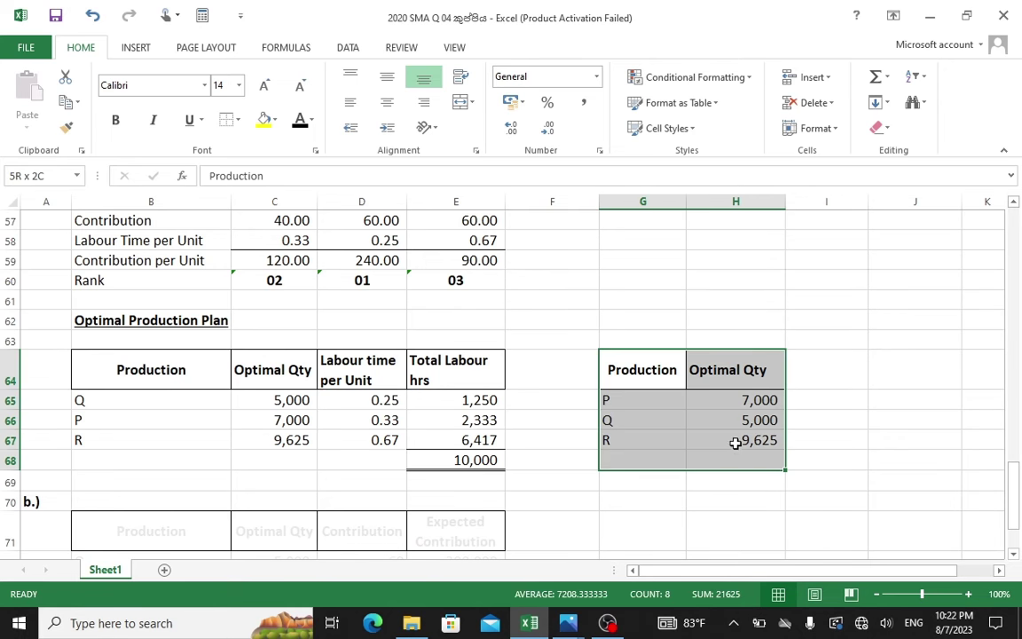
{"action": "left_click", "coordinate": [274, 120]}
{"action": "left_click", "coordinate": [293, 250]}
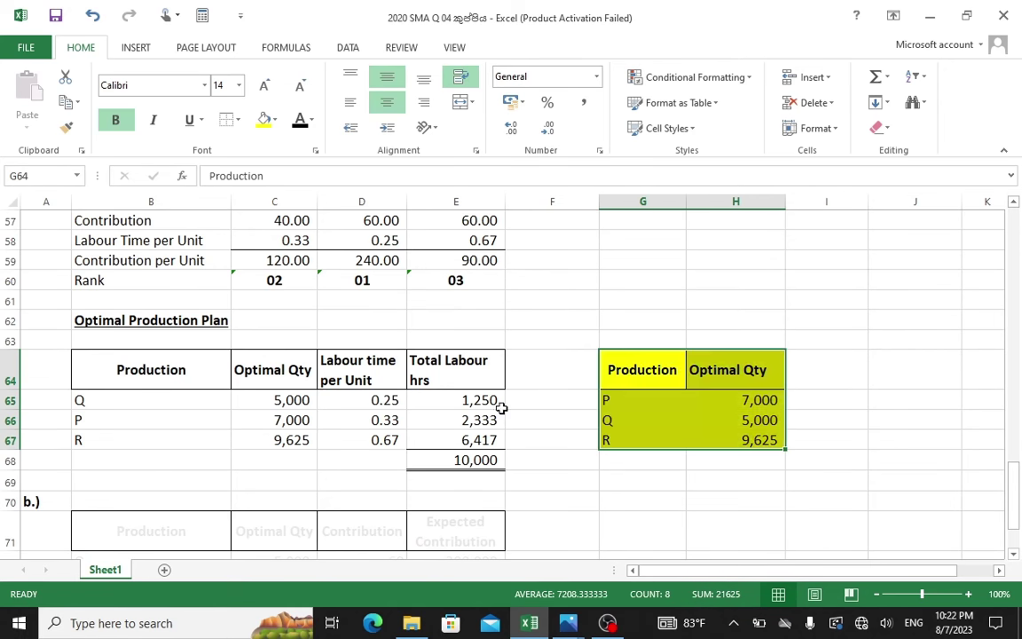
{"action": "left_click", "coordinate": [807, 483]}
- Check requirement b, computing the expected contribution for the year, in the question image
{"action": "key", "text": "alt+Tab"}
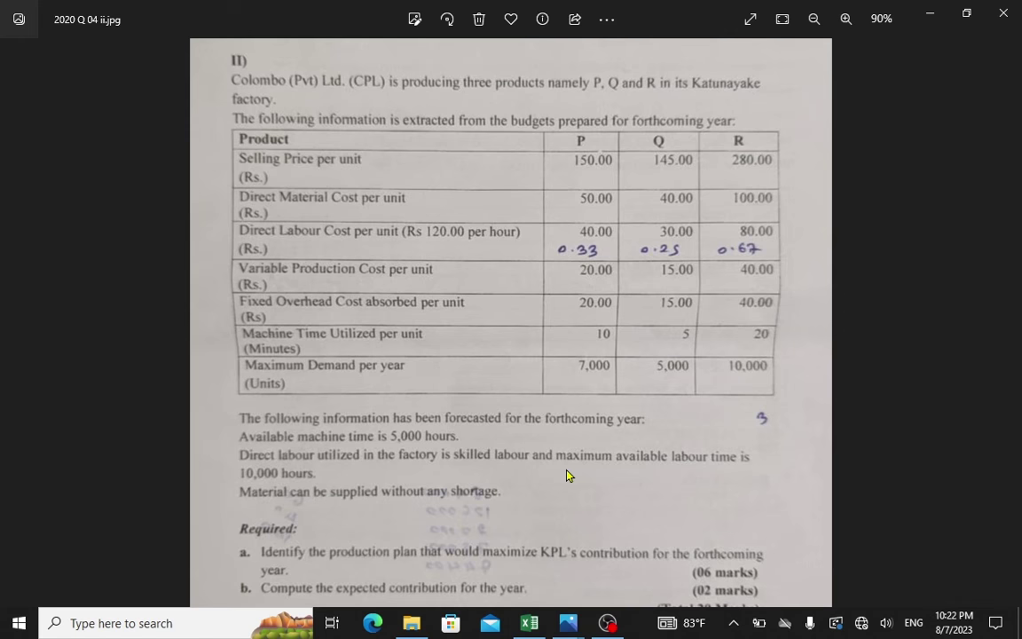
{"action": "scroll", "coordinate": [612, 429], "scroll_direction": "down", "scroll_amount": 1}
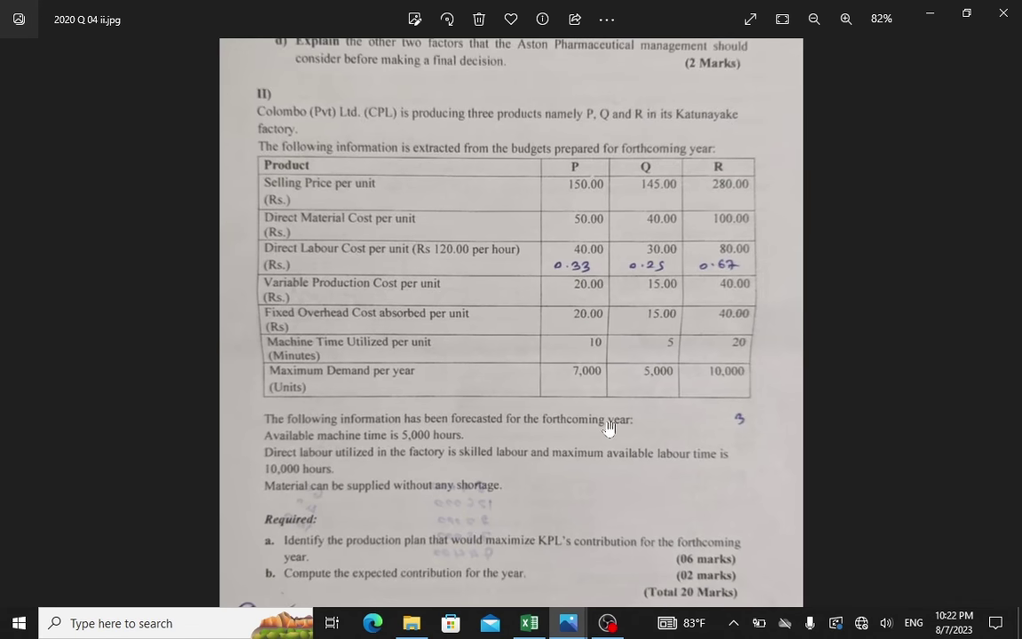
{"action": "left_click_drag", "start_coordinate": [545, 547], "coordinate": [511, 524]}
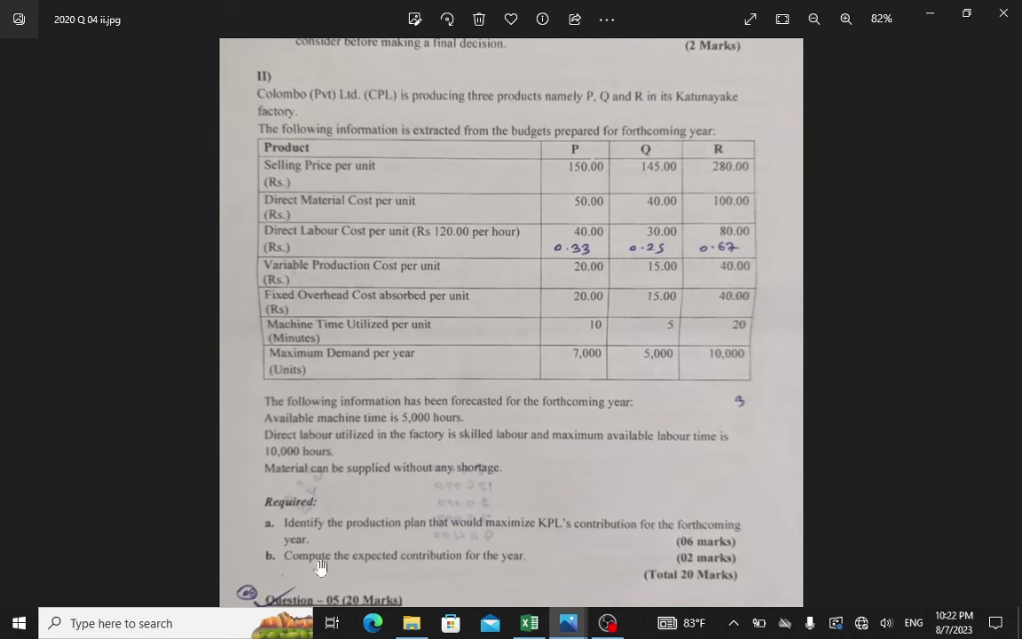
{"action": "key", "text": "alt+Tab"}
- Reveal part b's expected contribution table, headings and figures from row 71 down, by setting its font colour to black
{"action": "scroll", "coordinate": [470, 464], "scroll_direction": "down", "scroll_amount": 1}
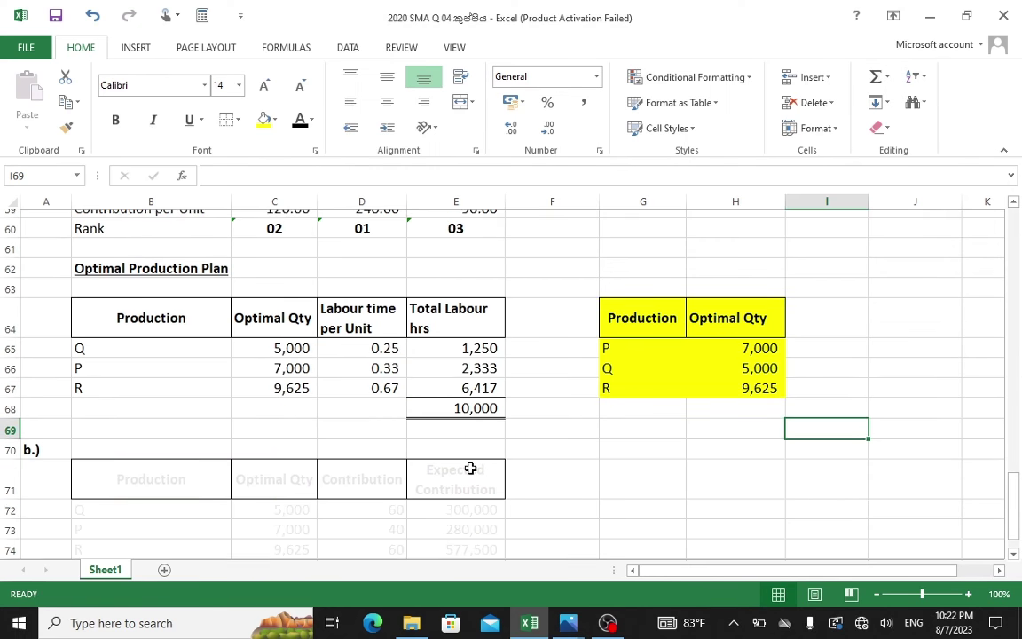
{"action": "left_click", "coordinate": [222, 478]}
{"action": "left_click_drag", "start_coordinate": [269, 483], "coordinate": [461, 475]}
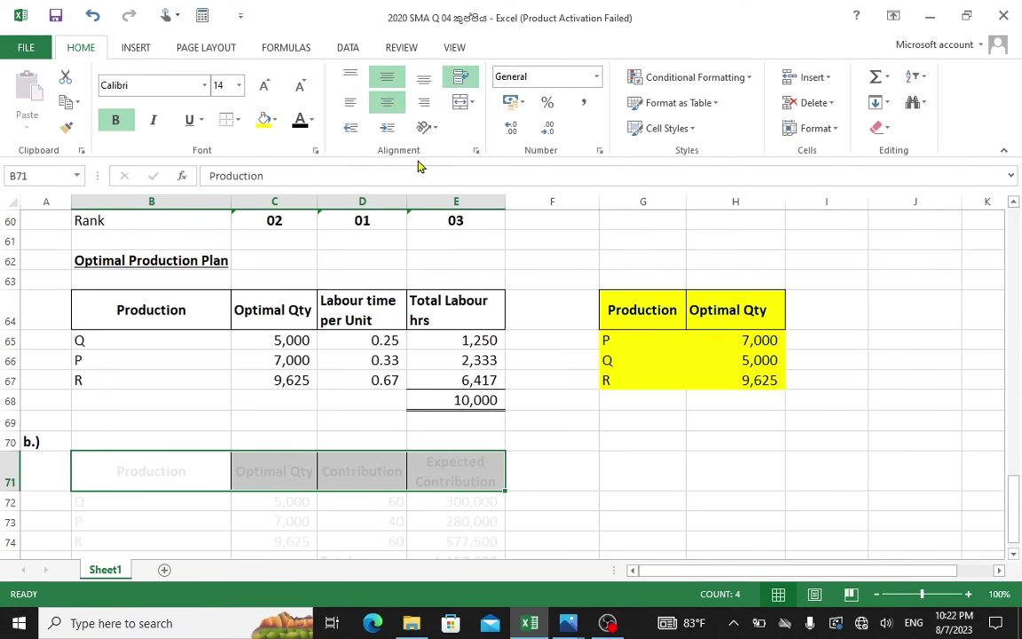
{"action": "left_click", "coordinate": [311, 119]}
{"action": "left_click", "coordinate": [307, 176]}
{"action": "scroll", "coordinate": [572, 472], "scroll_direction": "down", "scroll_amount": 1}
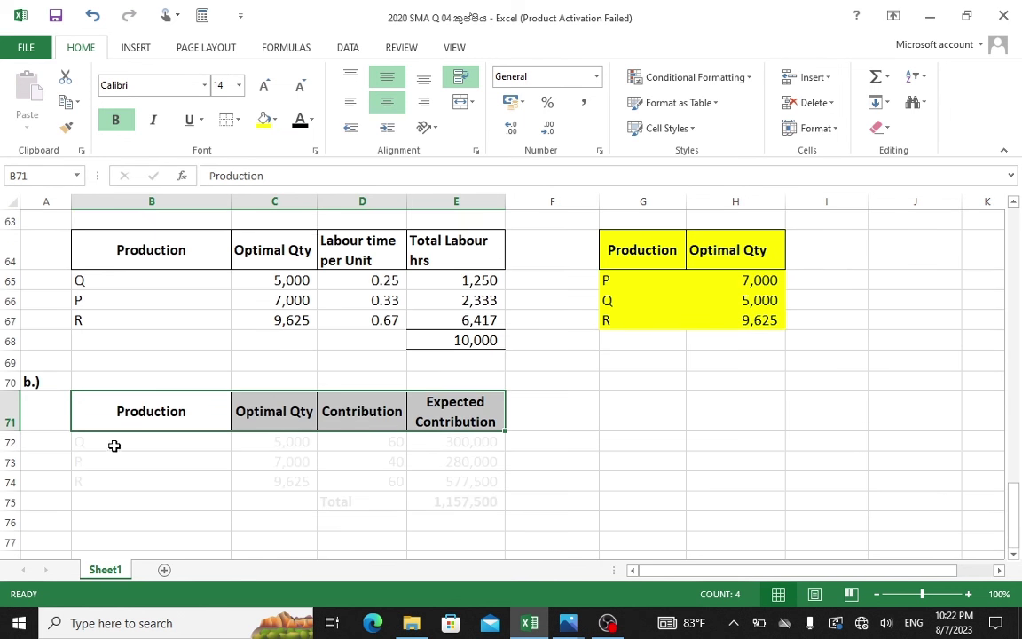
{"action": "left_click_drag", "start_coordinate": [139, 445], "coordinate": [456, 502]}
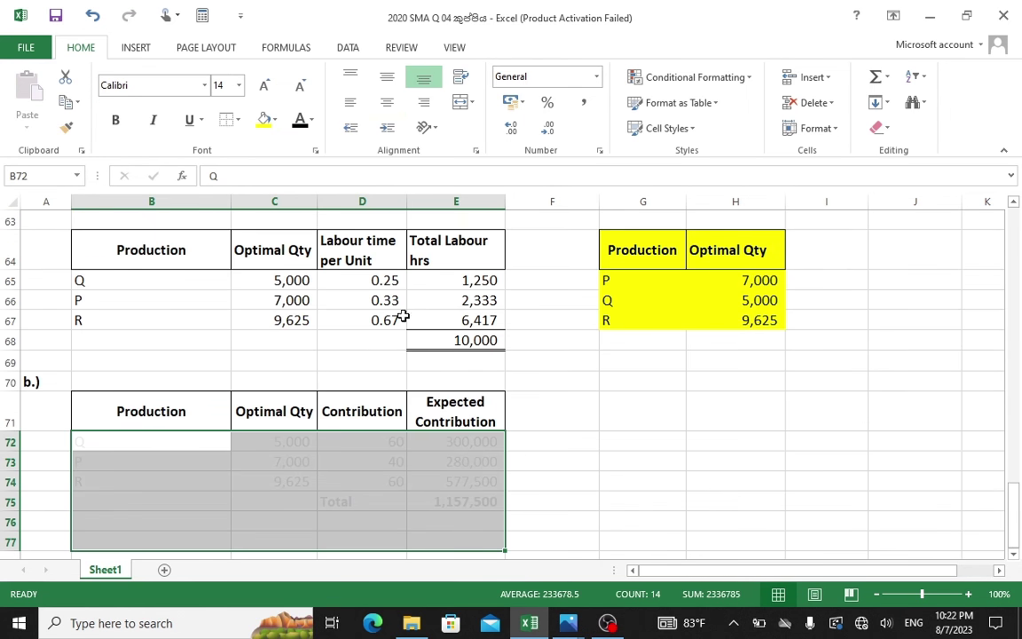
{"action": "left_click", "coordinate": [312, 120]}
{"action": "left_click", "coordinate": [304, 178]}
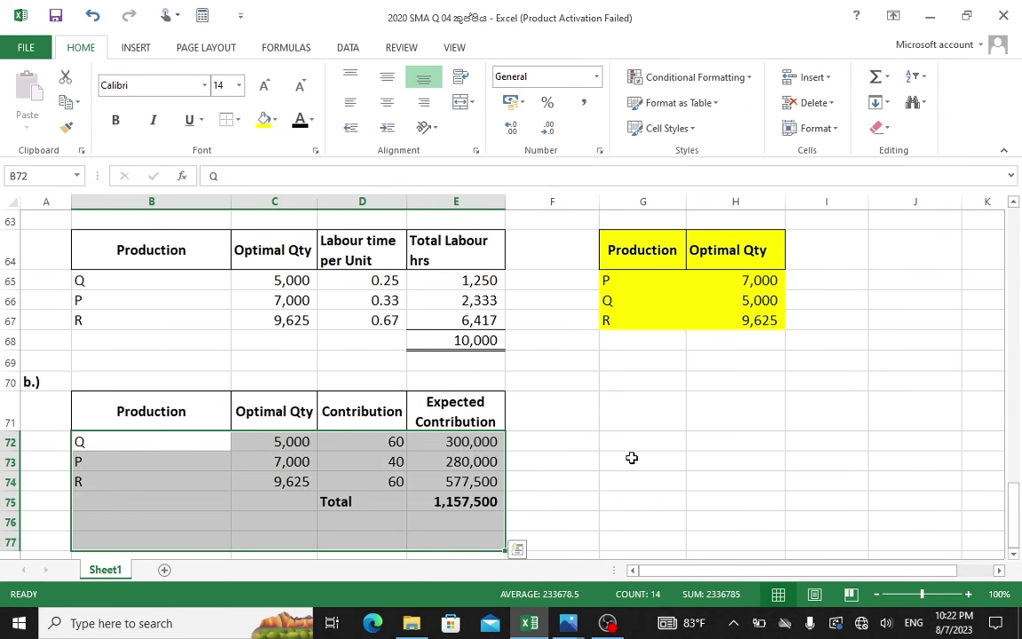
{"action": "left_click", "coordinate": [634, 480]}
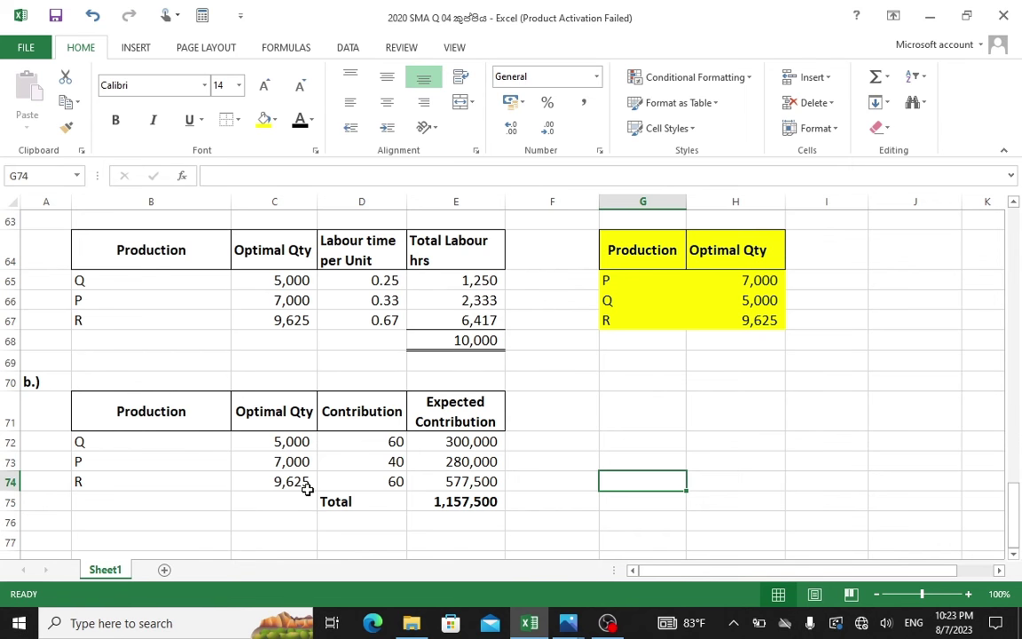
- Look up the Contribution row for P, Q and R in the Limited Factor Analysis table
{"action": "scroll", "coordinate": [299, 440], "scroll_direction": "up", "scroll_amount": 2}
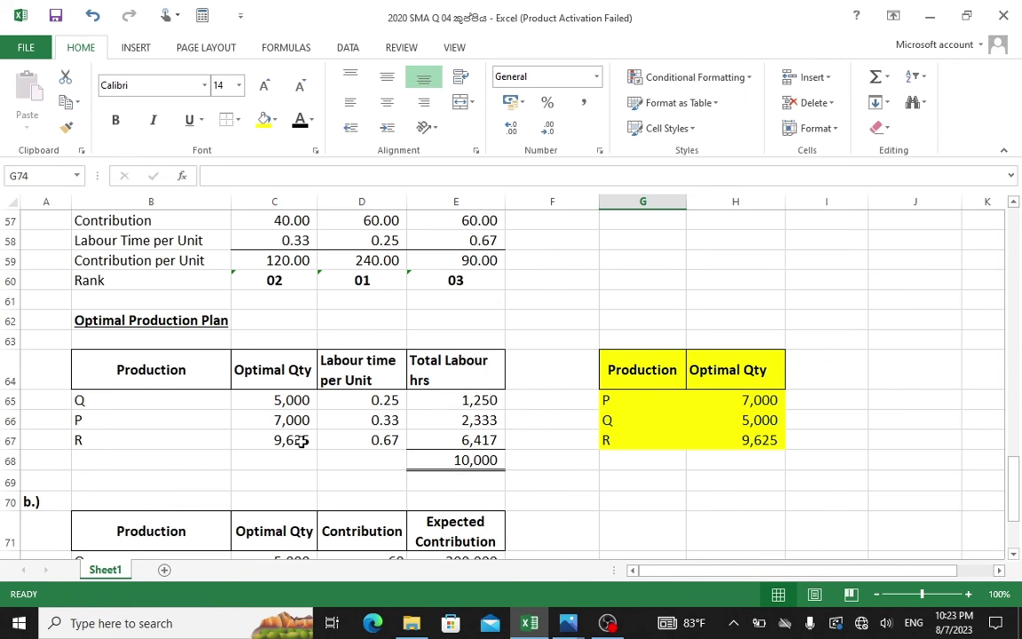
{"action": "scroll", "coordinate": [300, 426], "scroll_direction": "up", "scroll_amount": 1}
{"action": "scroll", "coordinate": [182, 329], "scroll_direction": "up", "scroll_amount": 1}
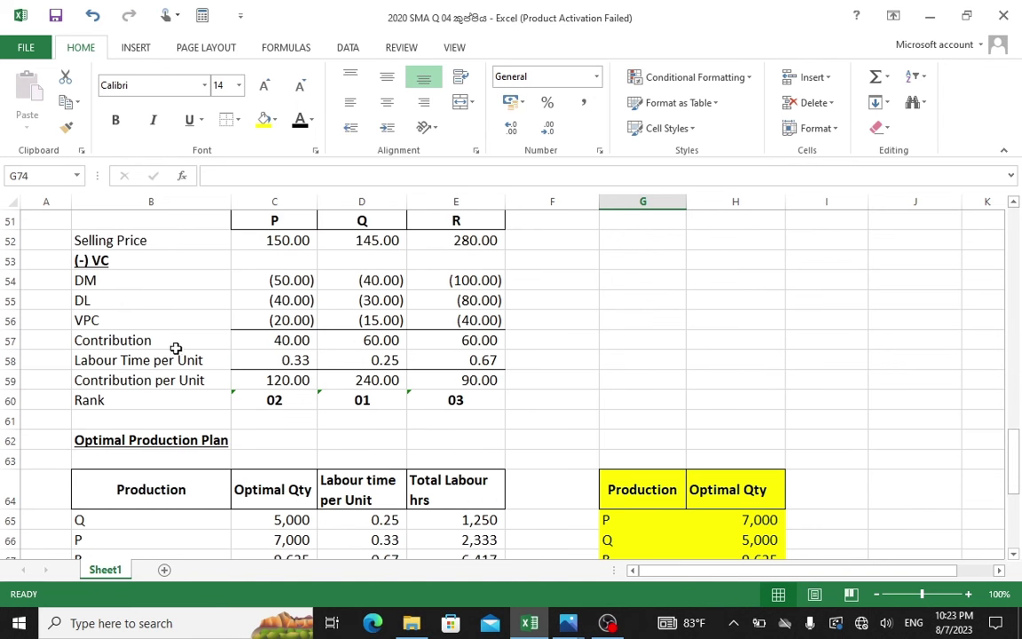
{"action": "left_click", "coordinate": [127, 341]}
{"action": "scroll", "coordinate": [127, 340], "scroll_direction": "up", "scroll_amount": 1}
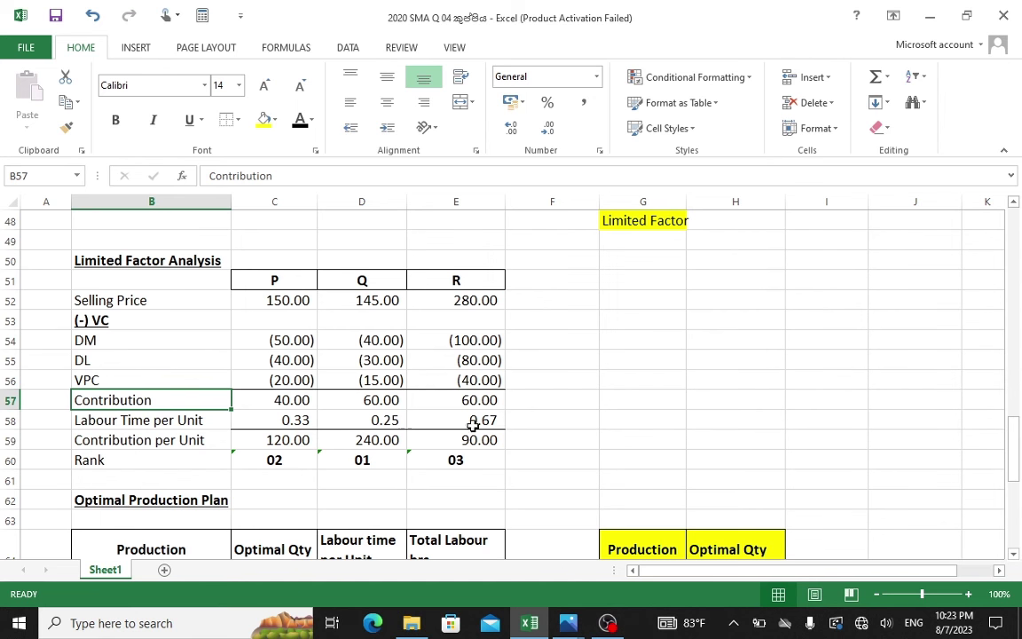
- Compare part b's contribution figures for Q, P and R in D72:D74 with the Contribution row of the Limited Factor Analysis
{"action": "scroll", "coordinate": [471, 408], "scroll_direction": "down", "scroll_amount": 6}
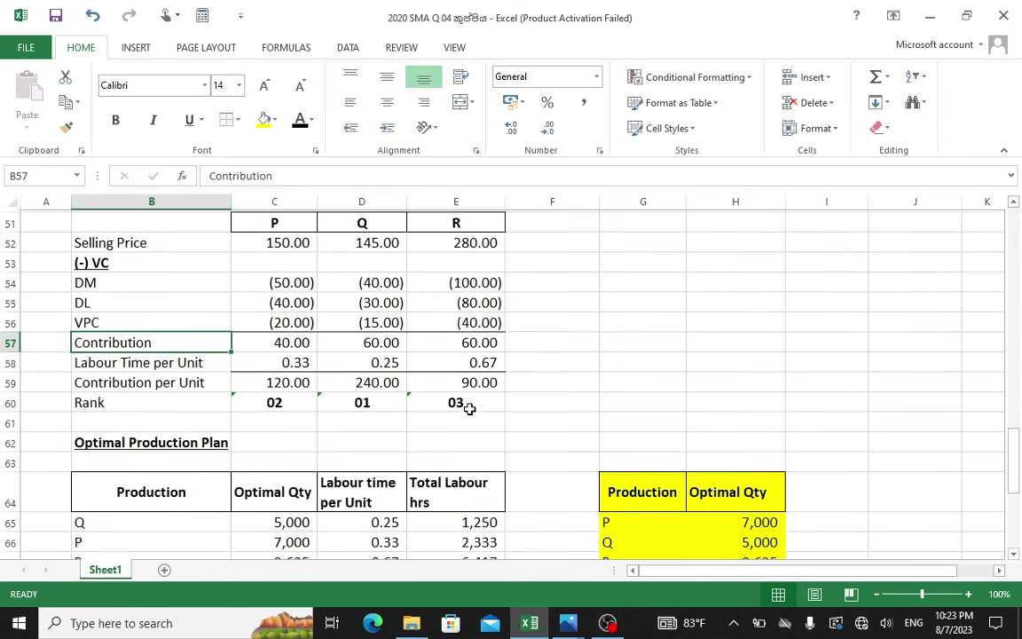
{"action": "left_click", "coordinate": [383, 359]}
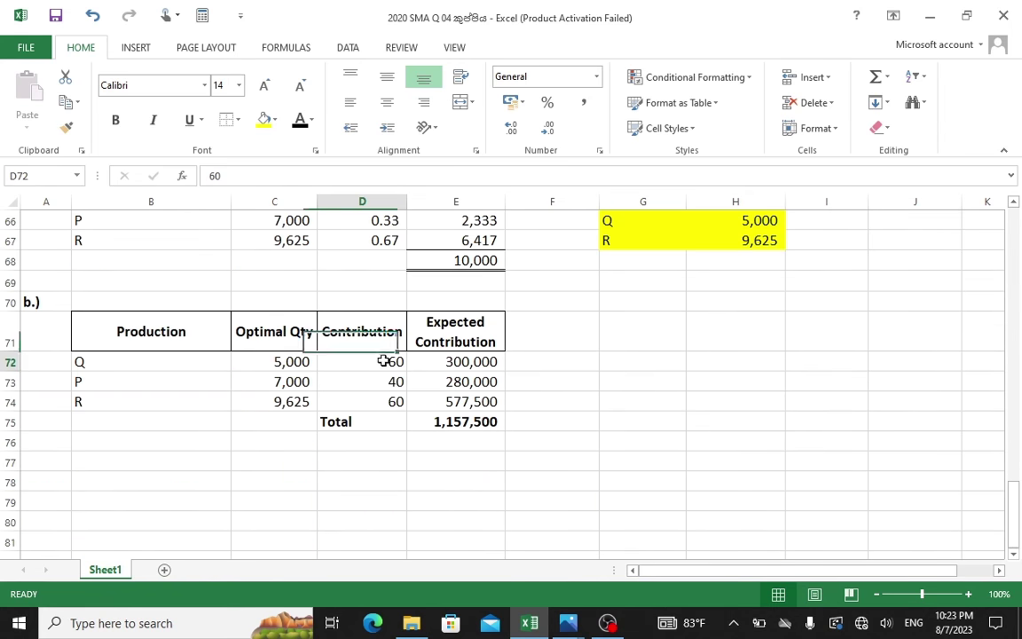
{"action": "left_click", "coordinate": [373, 383]}
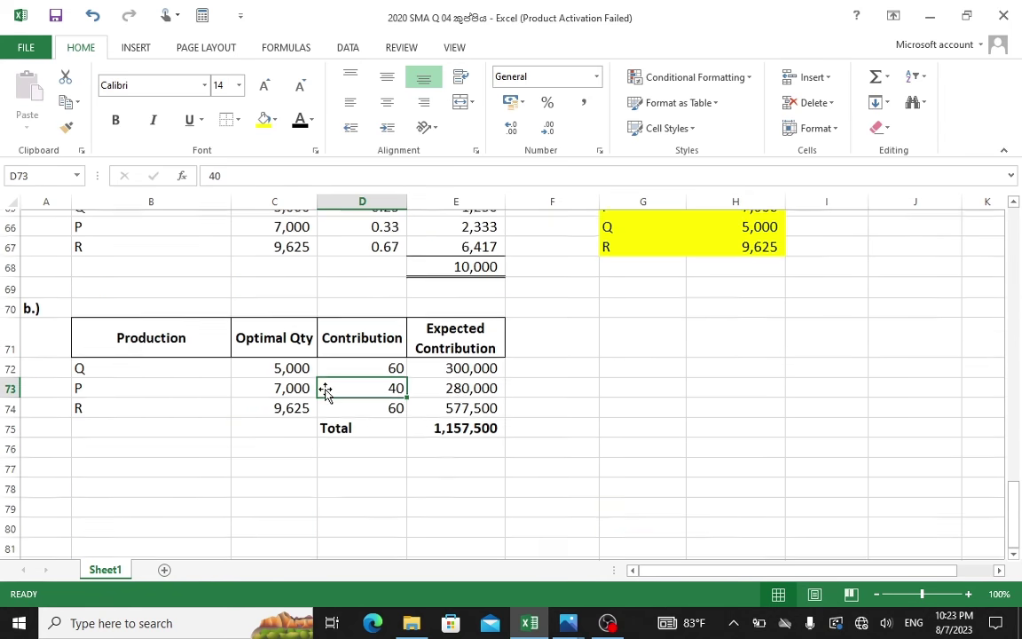
{"action": "scroll", "coordinate": [387, 333], "scroll_direction": "up", "scroll_amount": 4}
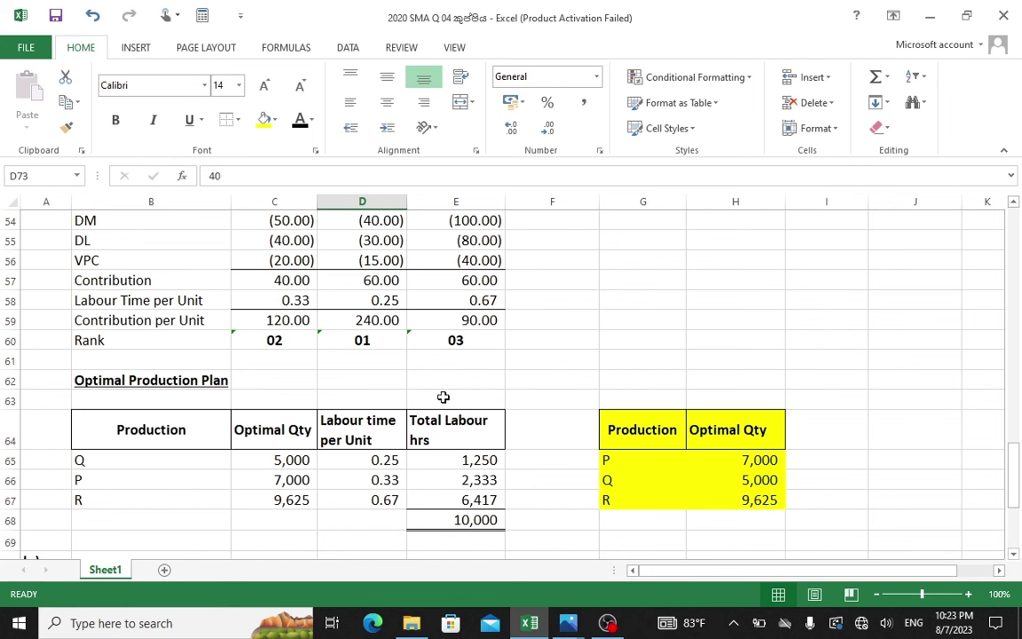
{"action": "scroll", "coordinate": [440, 395], "scroll_direction": "down", "scroll_amount": 4}
{"action": "left_click", "coordinate": [365, 399]}
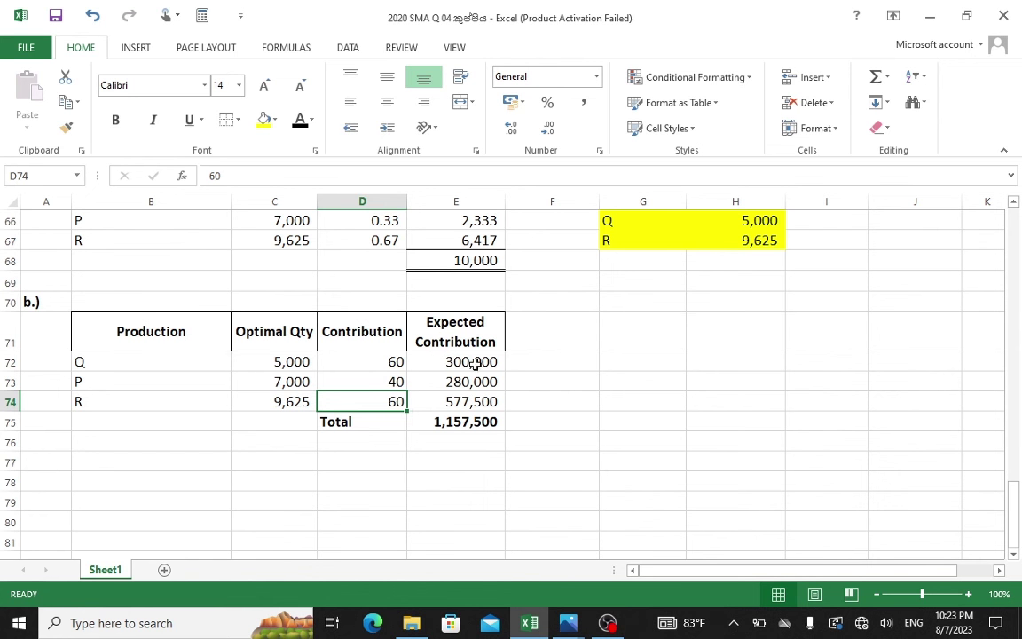
{"action": "left_click", "coordinate": [373, 356]}
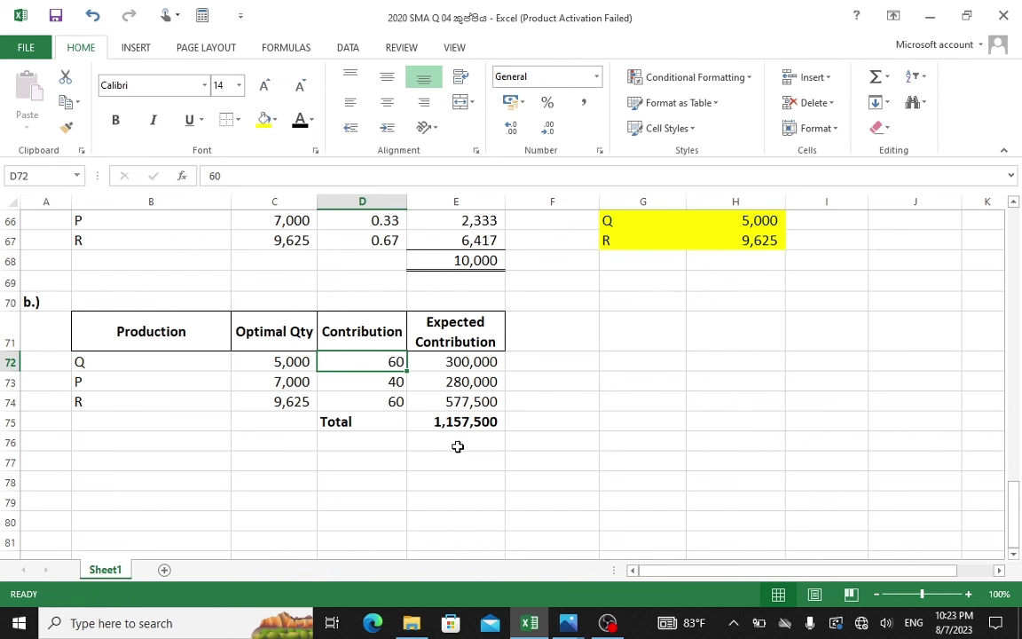
{"action": "scroll", "coordinate": [479, 441], "scroll_direction": "down", "scroll_amount": 1}
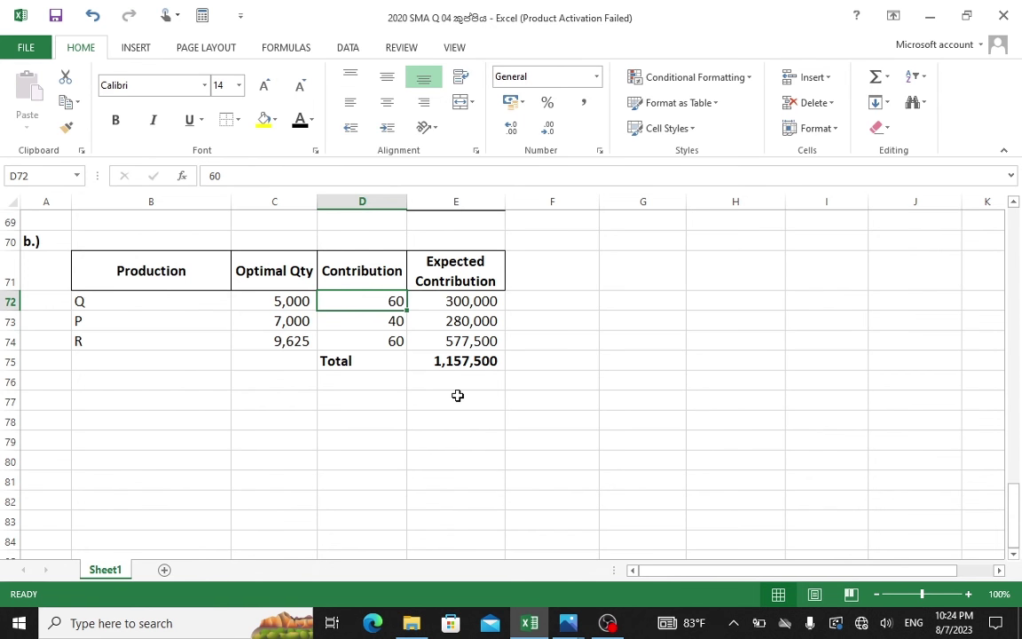
{"action": "scroll", "coordinate": [457, 394], "scroll_direction": "up", "scroll_amount": 1}
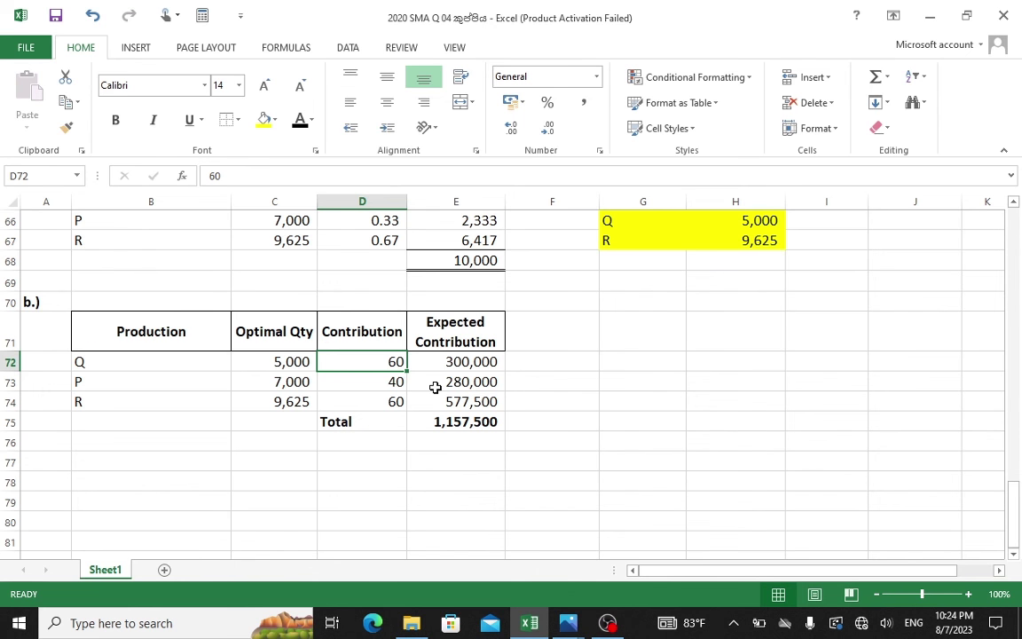
- Switch to the question image, review part II's product data and requirements, and return to the Excel workbook
{"action": "key", "text": "alt+Tab"}
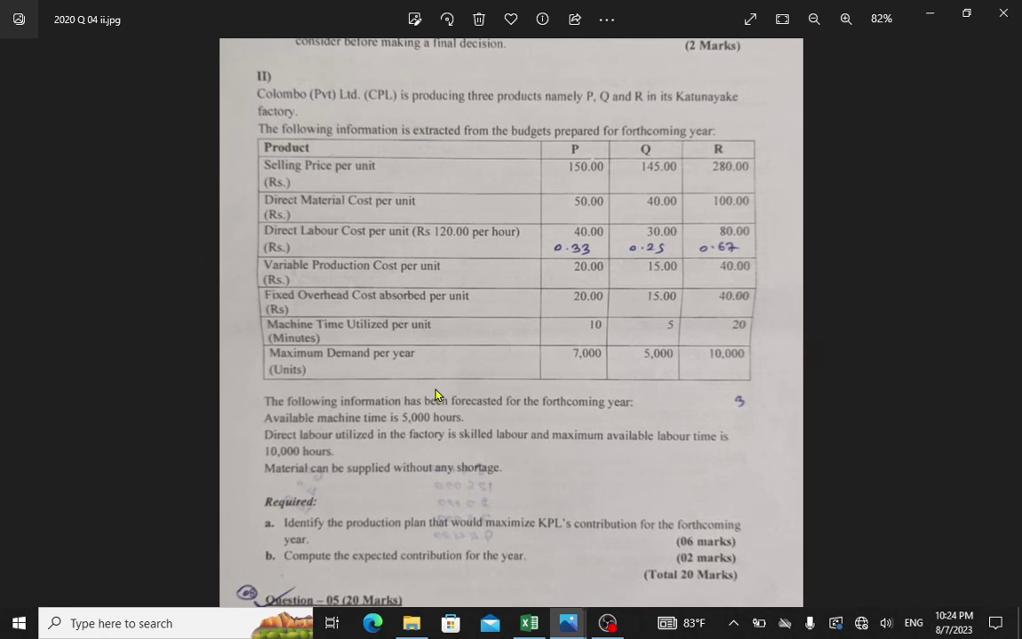
{"action": "scroll", "coordinate": [409, 342], "scroll_direction": "up", "scroll_amount": 3}
{"action": "scroll", "coordinate": [399, 313], "scroll_direction": "down", "scroll_amount": 3}
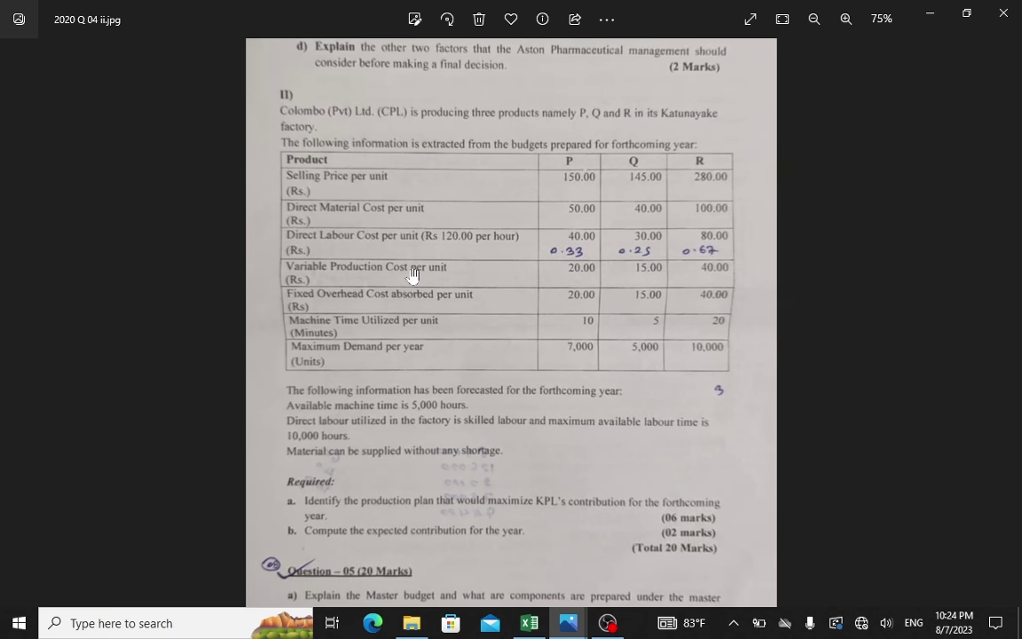
{"action": "scroll", "coordinate": [435, 435], "scroll_direction": "down", "scroll_amount": 1}
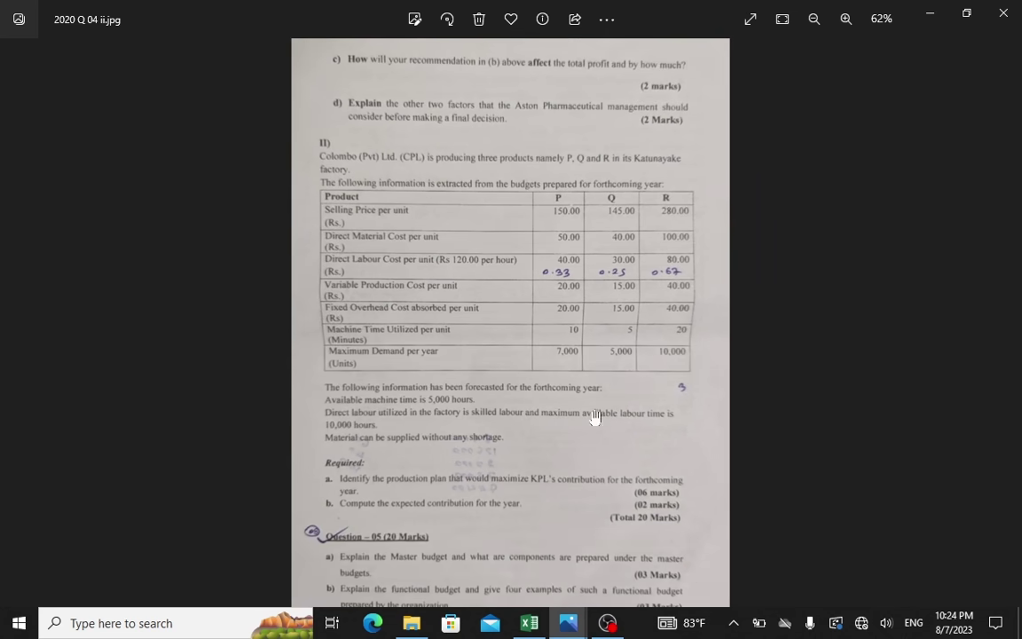
{"action": "key", "text": "alt+Tab"}
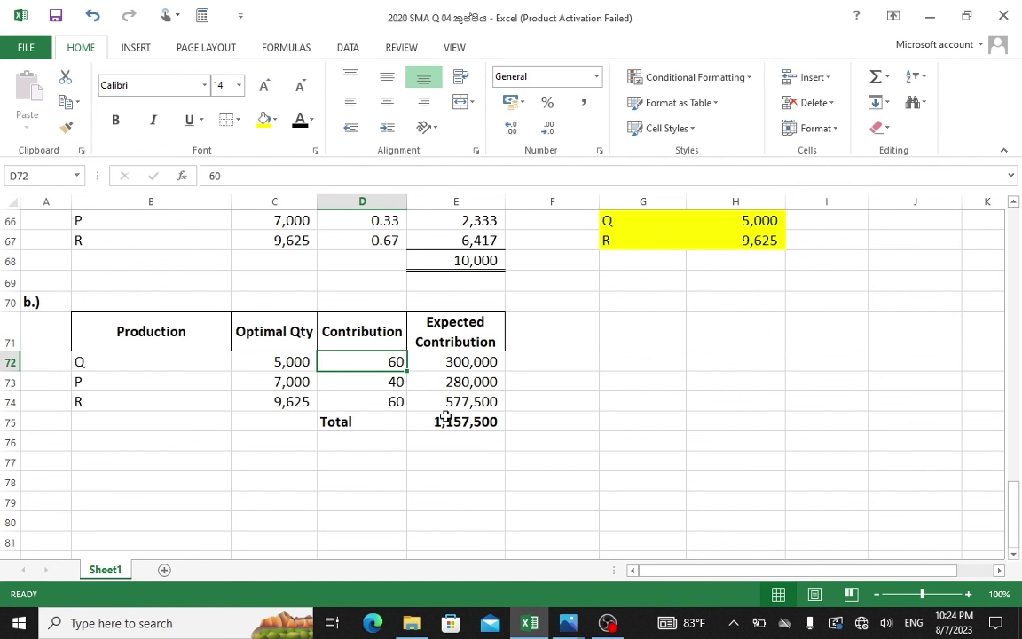